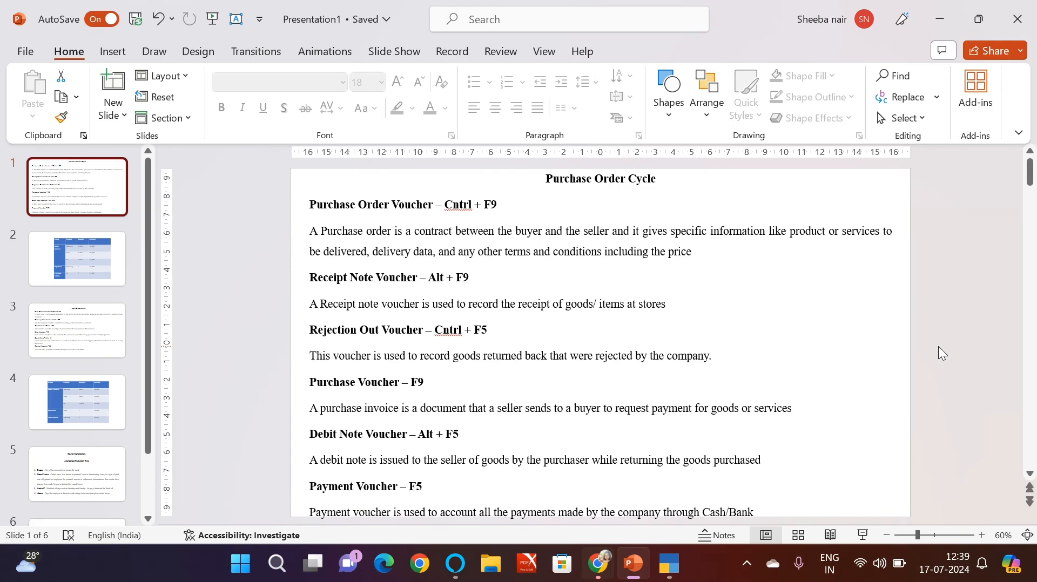
Step: View the product table on slide 2 and switch to TallyPrime, continuing in Educational Mode
click(56, 244)
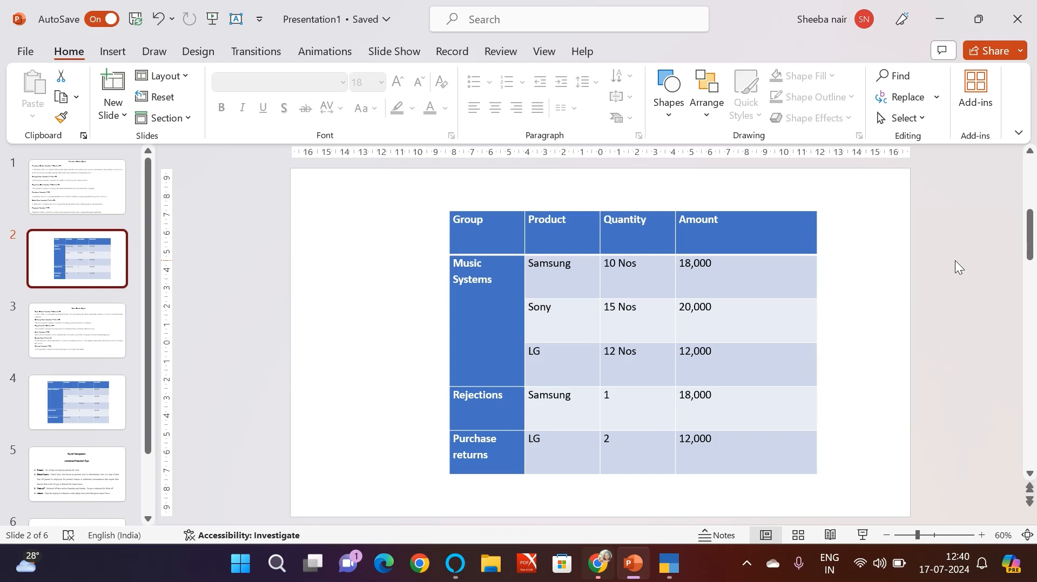
click(671, 566)
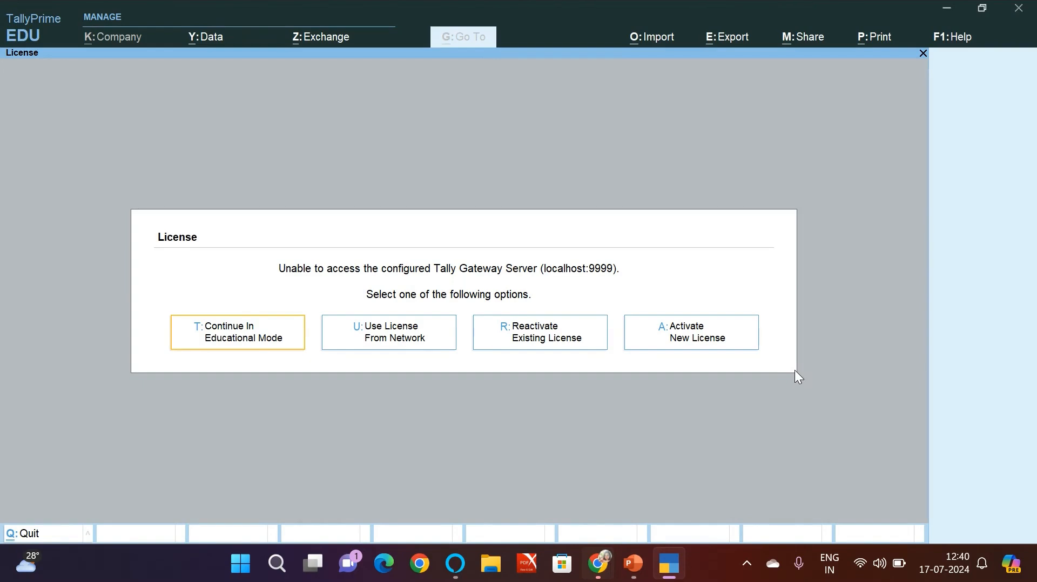
key(Return)
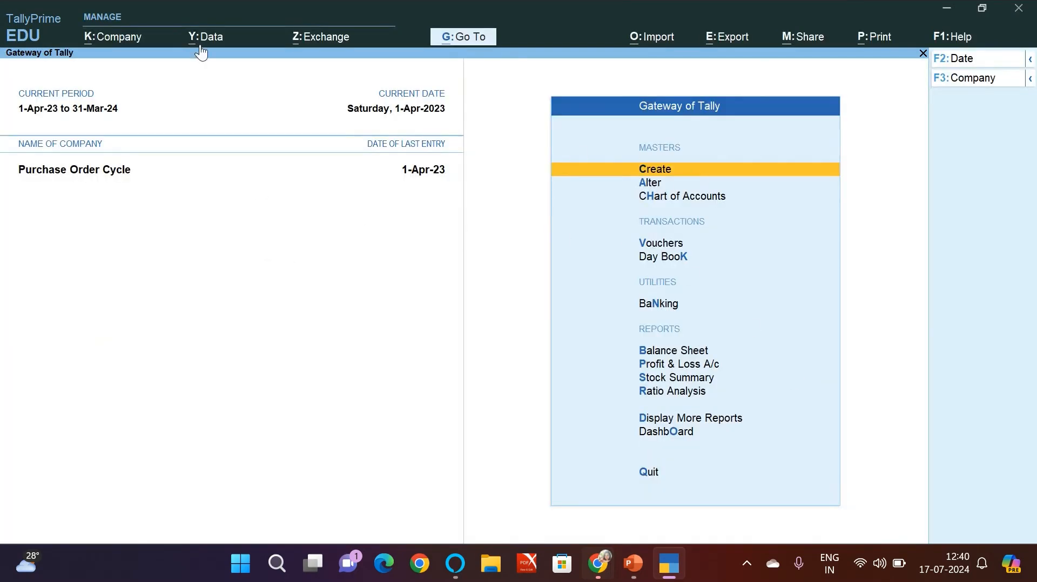
Step: Start creating a new company with the company and mailing name Purchase Order of Music System
click(120, 38)
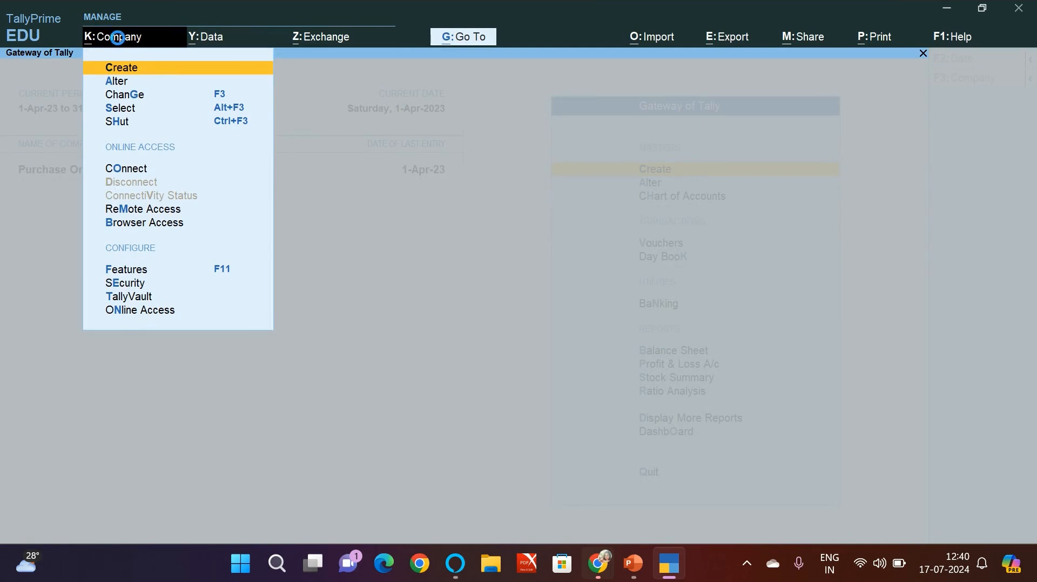
key(Return)
text(P)
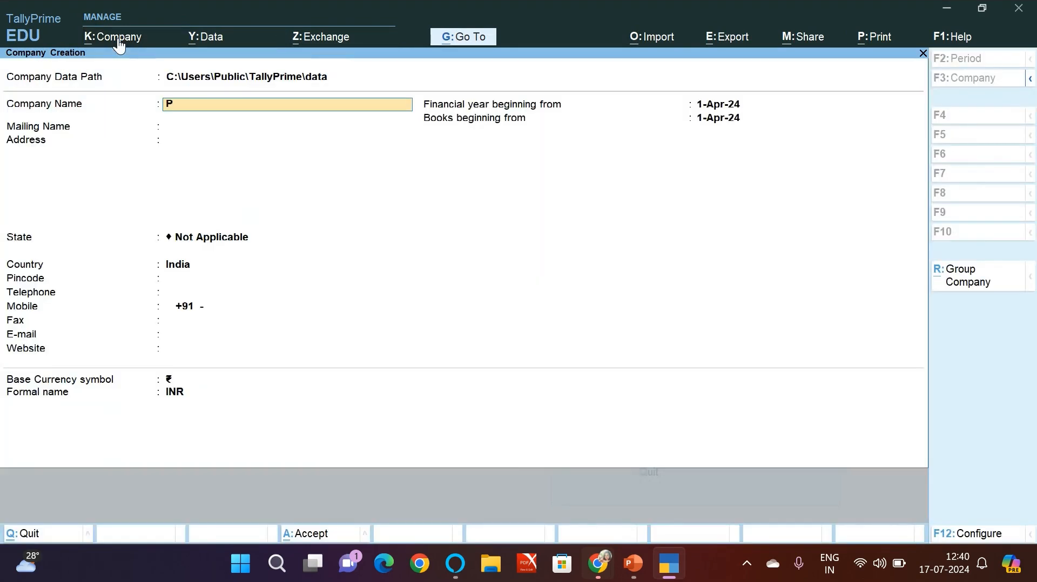
text(urchase Order of Music )
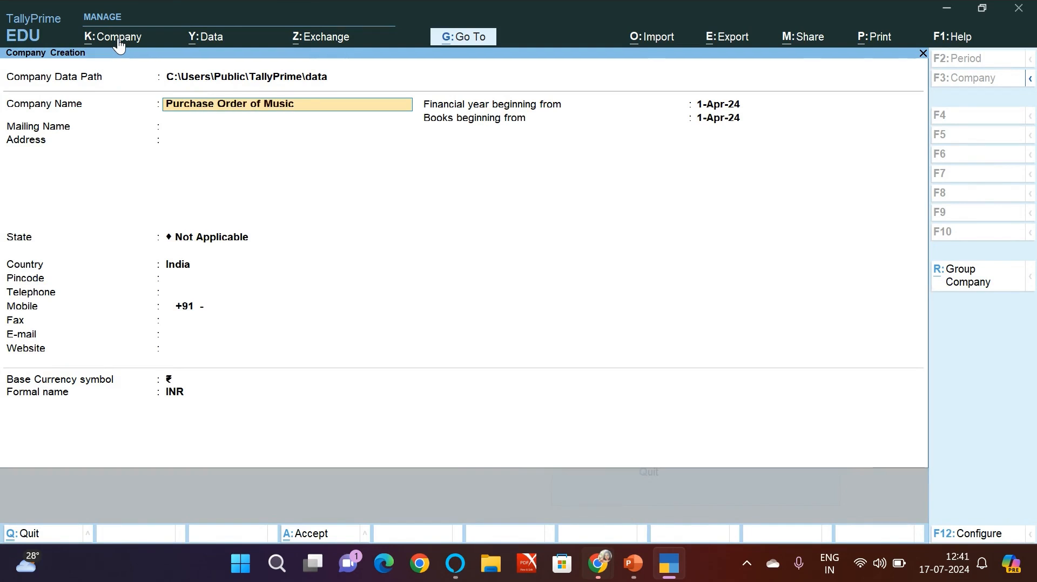
text(System)
key(Return)
key(Return)
Step: Set the company's state to Tamil Nadu and leave the contact details blank
key(Return)
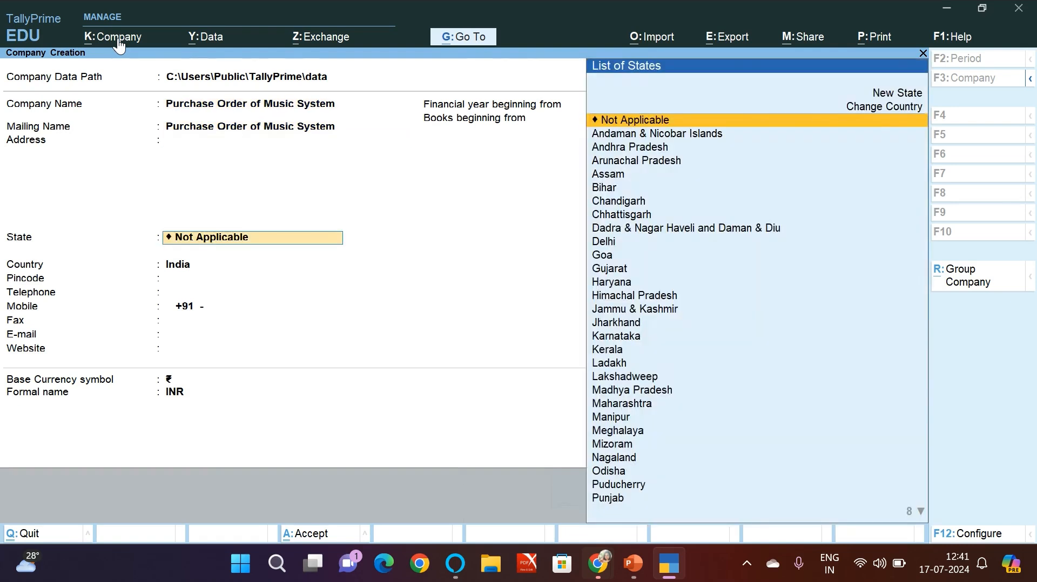
text(T)
key(Down)
key(Down)
key(Down)
key(Down)
key(Down)
key(Down)
key(Return)
key(Return)
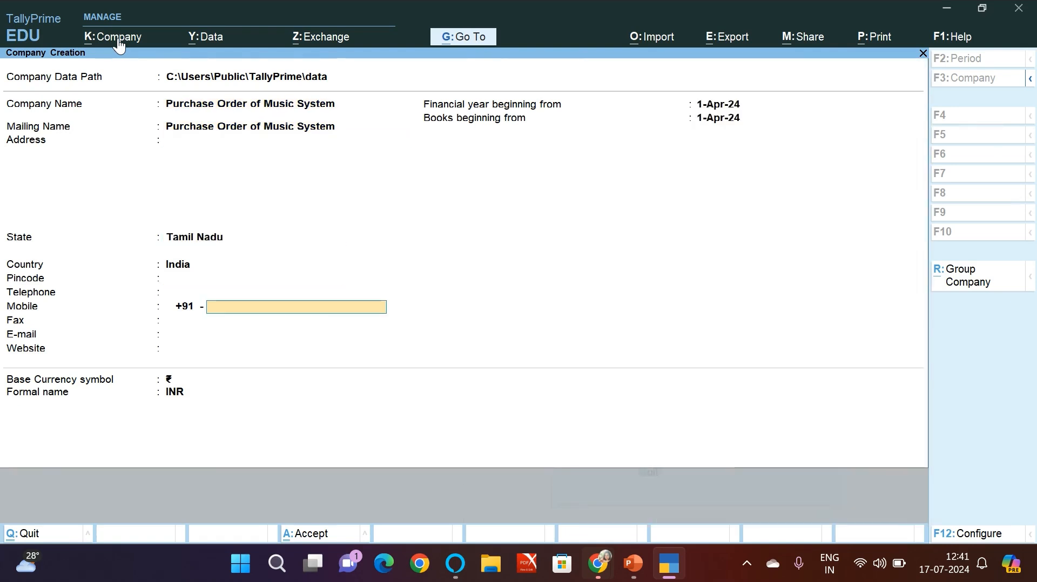
key(Return)
key(Return)
key(Return)
key(Return)
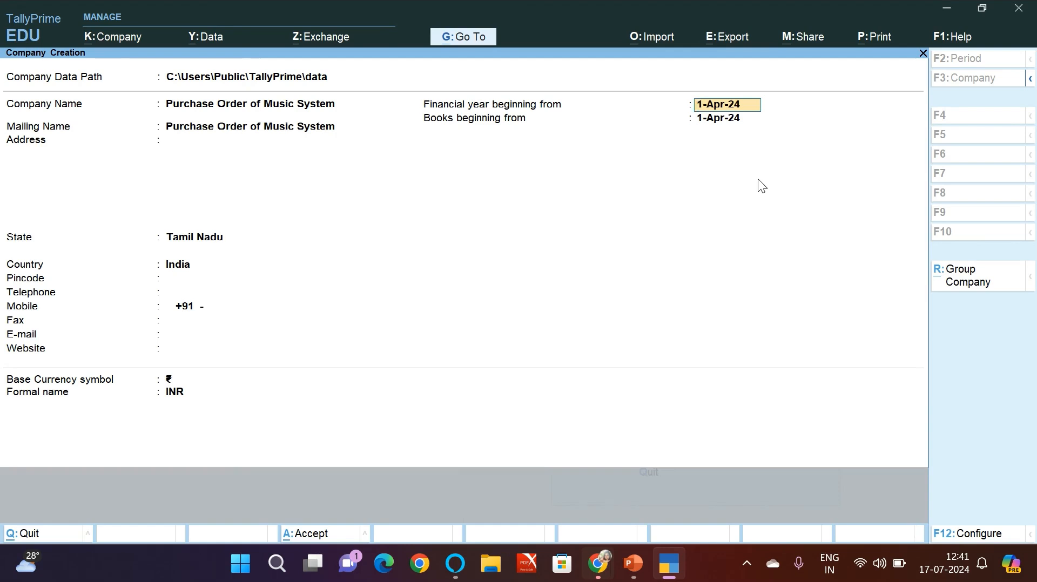
Step: Set the company's financial year and books to begin from 1-Apr-20 and accept the company creation
text(1-apr-20)
key(Return)
key(Return)
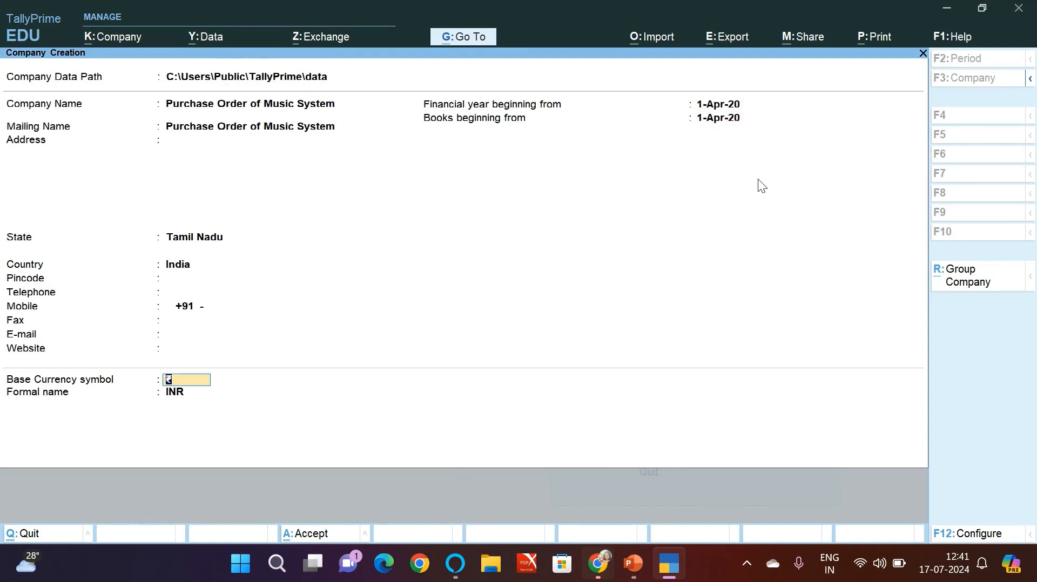
key(Return)
key(Return)
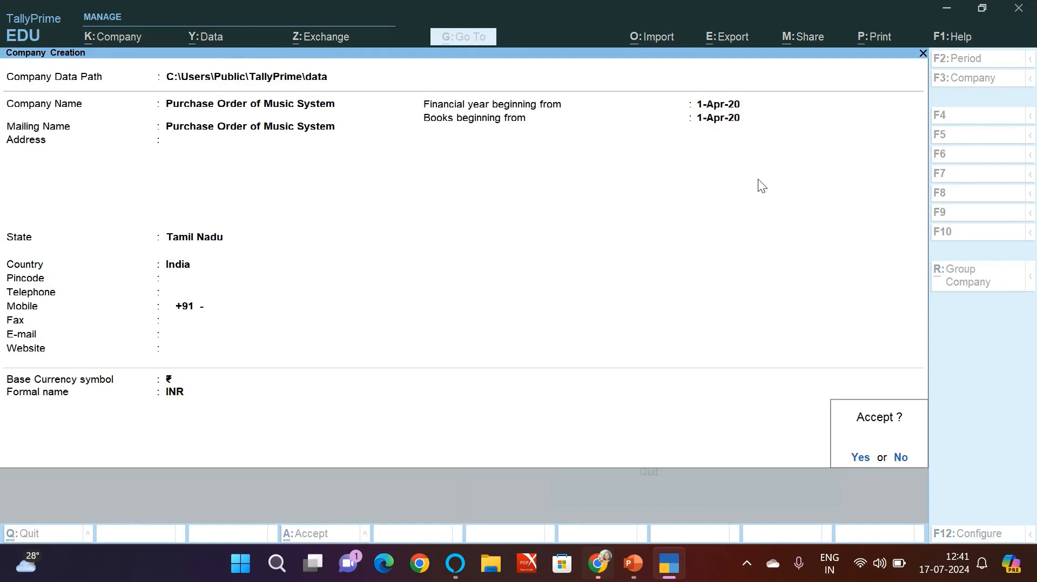
key(Return)
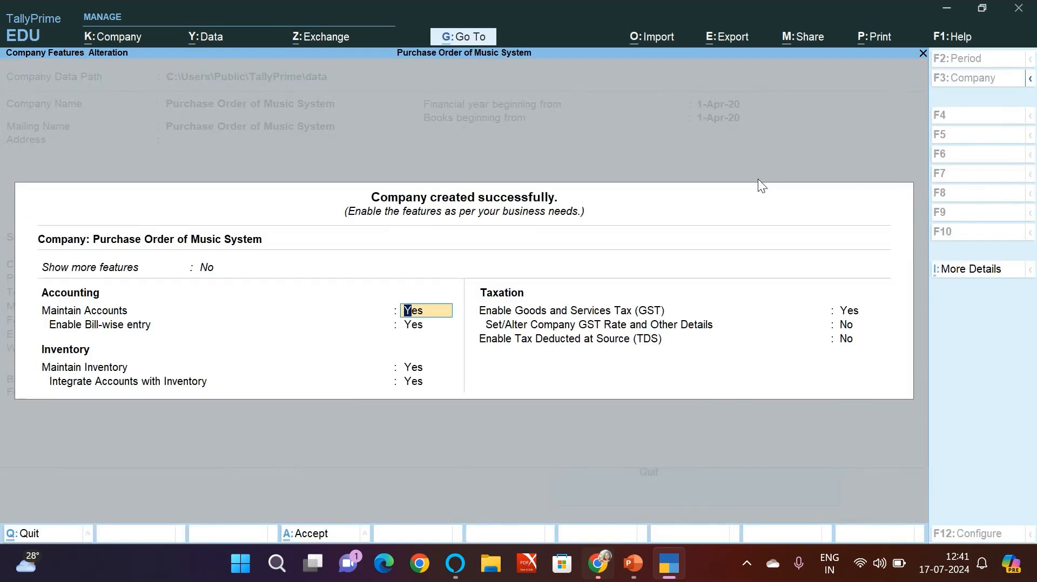
Step: Disable Goods and Services Tax in the new company's features, keep accounts and inventory enabled, and accept the settings
key(Return)
key(Return)
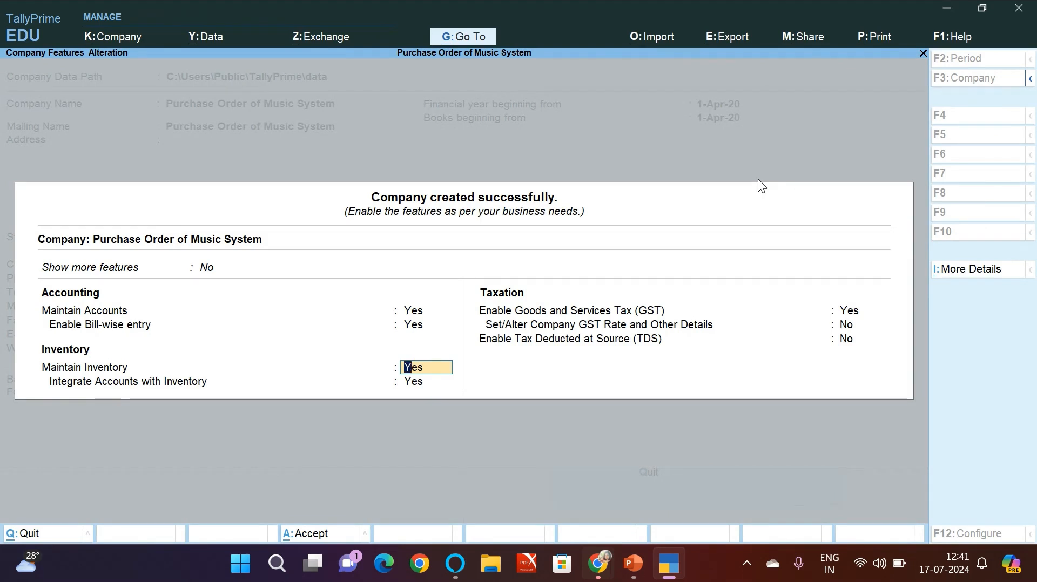
key(Return)
key(Return)
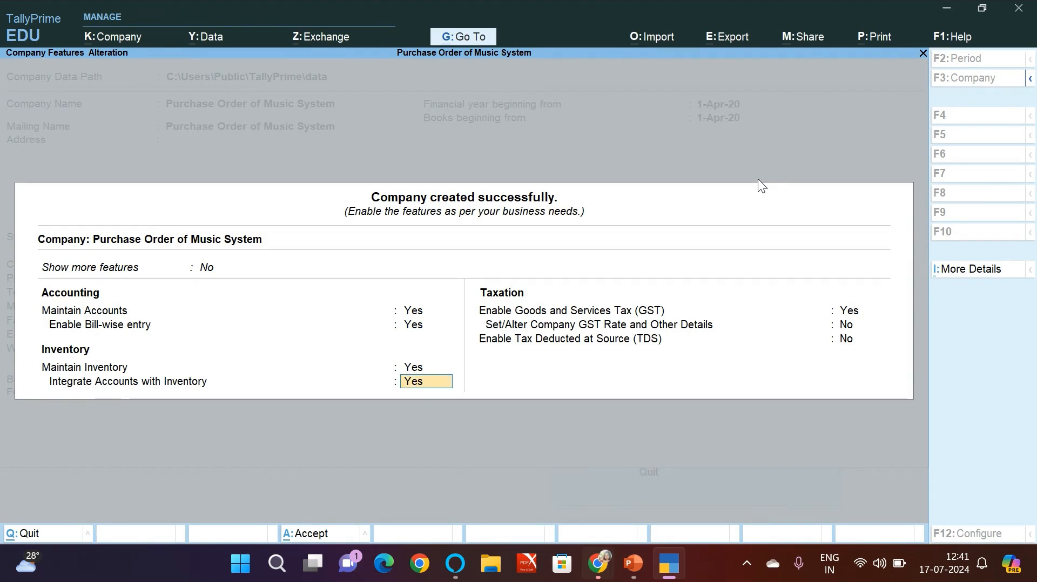
text(n)
key(Return)
key(Return)
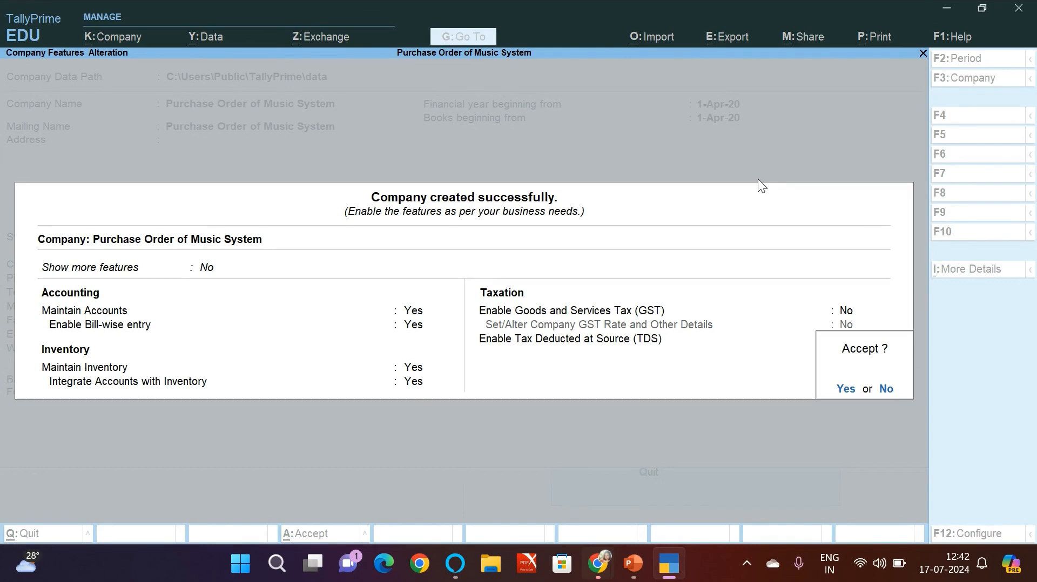
key(y)
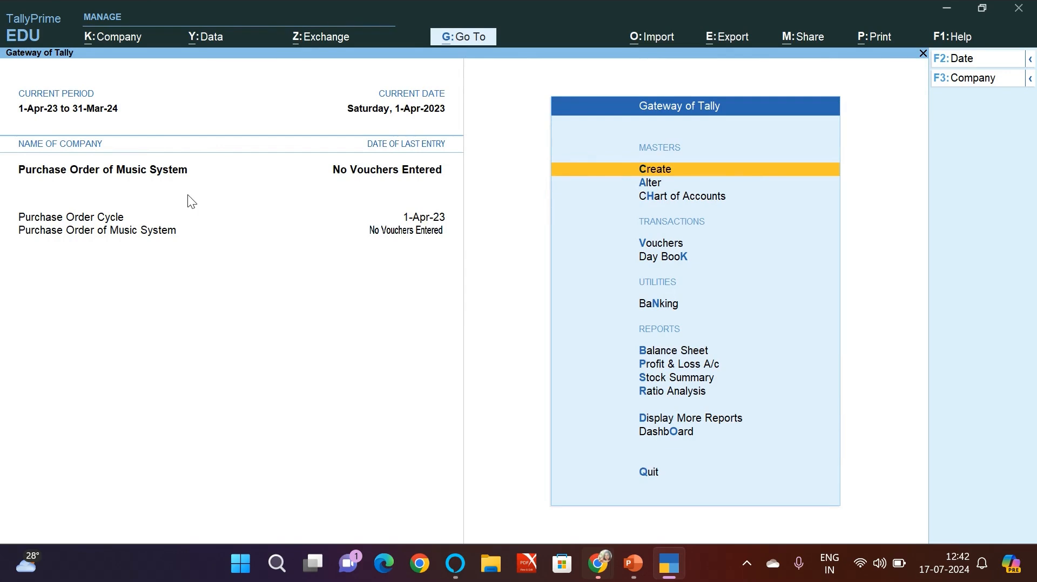
Step: Create a ledger named Mr Creditor under Sundry Creditors with the state Tamil Nadu
key(Return)
key(Down)
key(Return)
text(S)
key(BackSpace)
text(Mr Creditor)
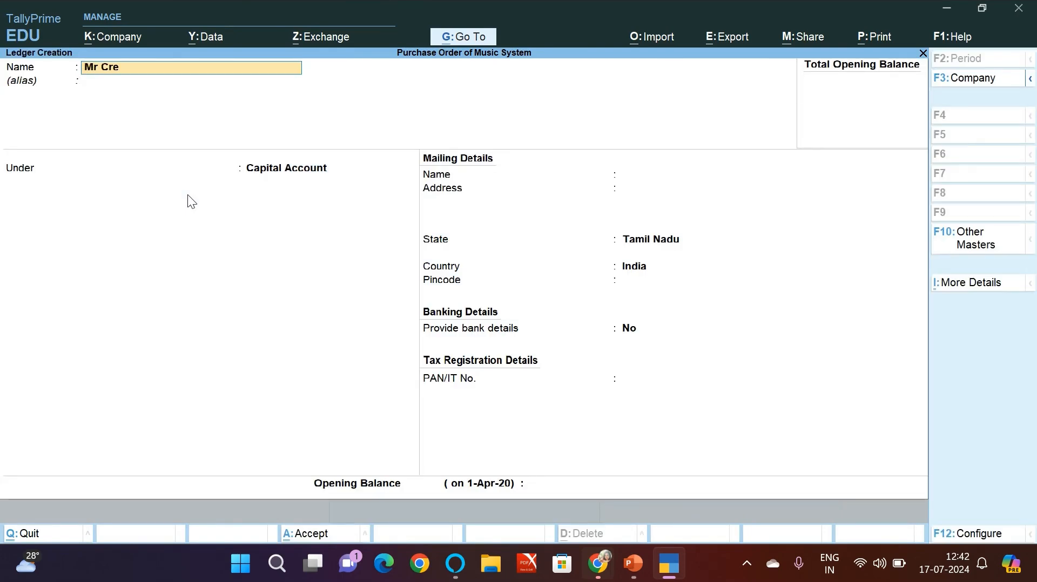
key(Return)
key(Return)
text(Sun)
key(Return)
key(Return)
key(Return)
key(Return)
key(Return)
key(Return)
key(Return)
key(Return)
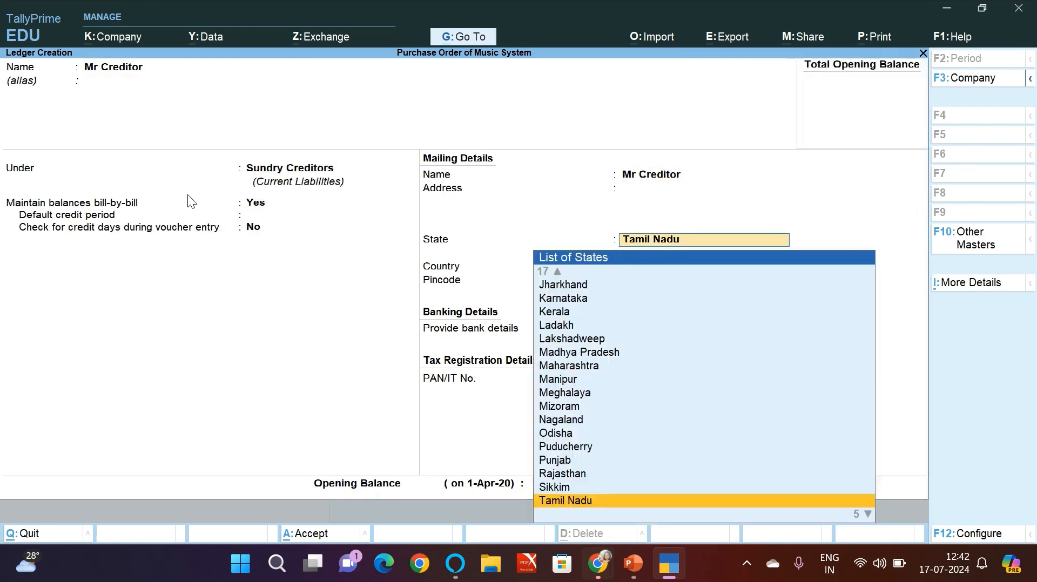
key(Return)
key(Return)
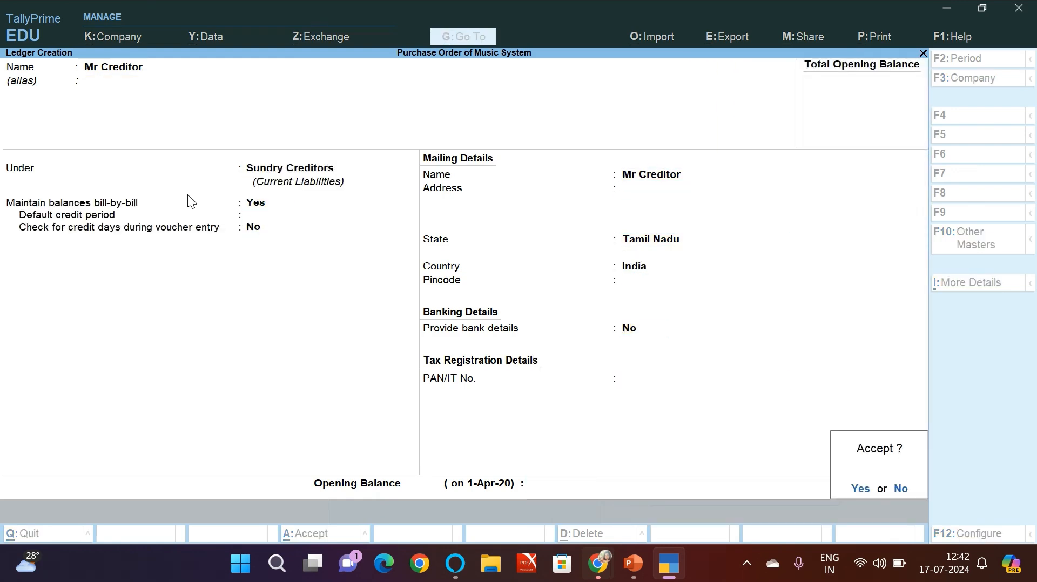
Step: Create a ledger named Purchases under Purchase Accounts and leave ledger creation
text(Purchase)
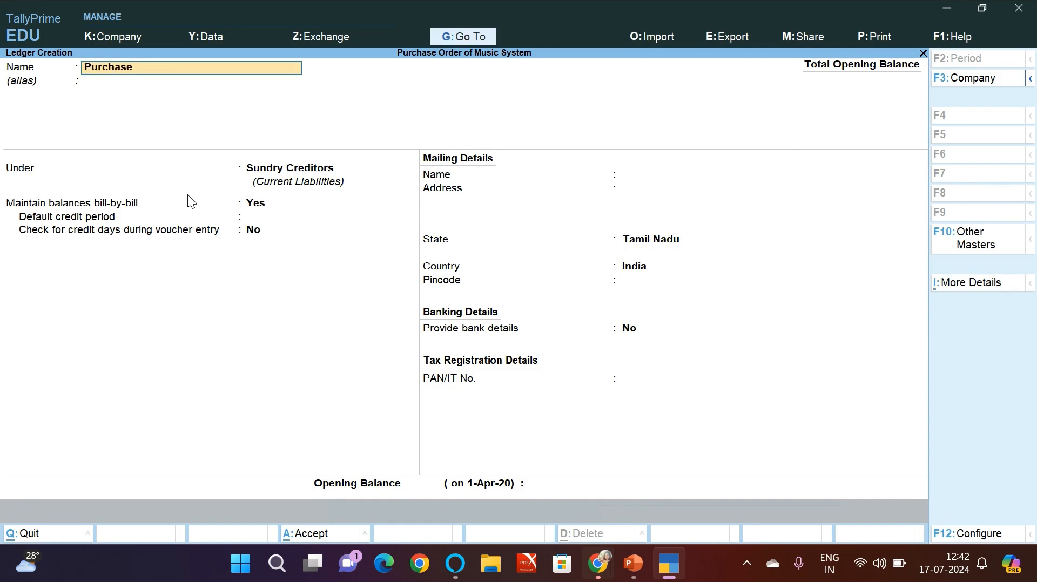
text(s)
key(Return)
key(Return)
text(Pu)
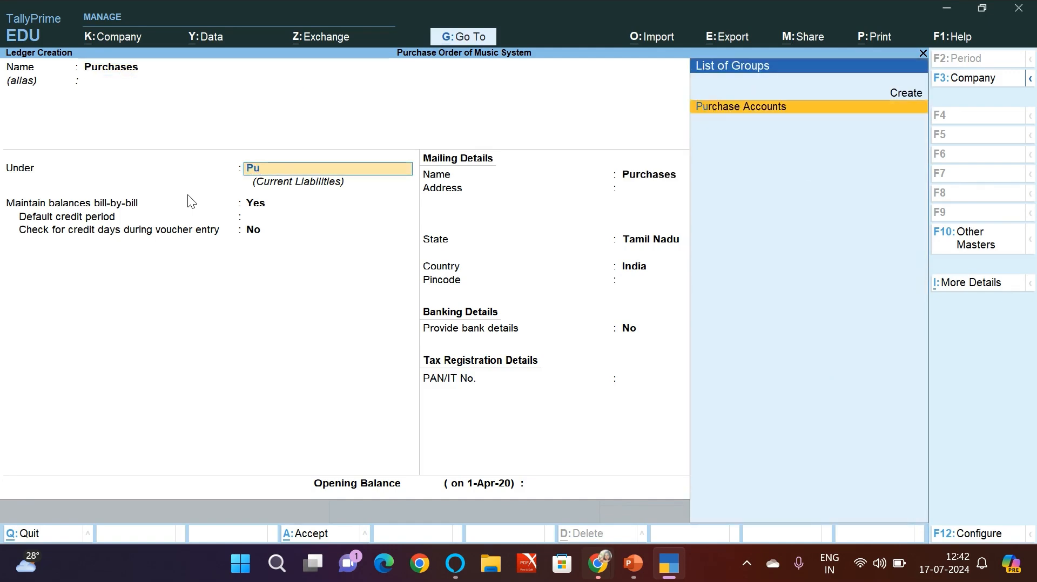
key(Return)
key(Return)
key(Return)
key(Return)
key(Return)
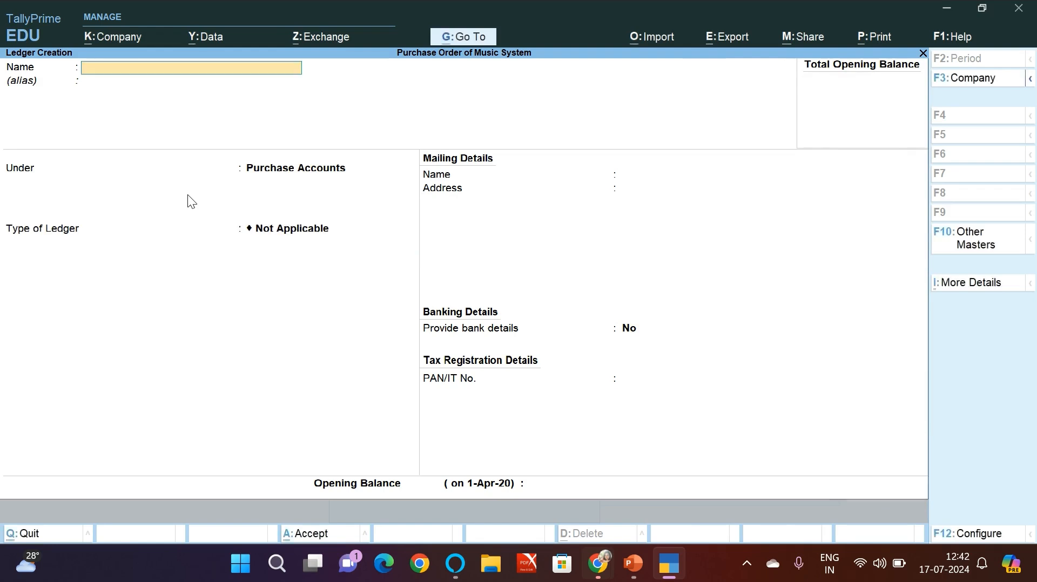
key(Escape)
key(Return)
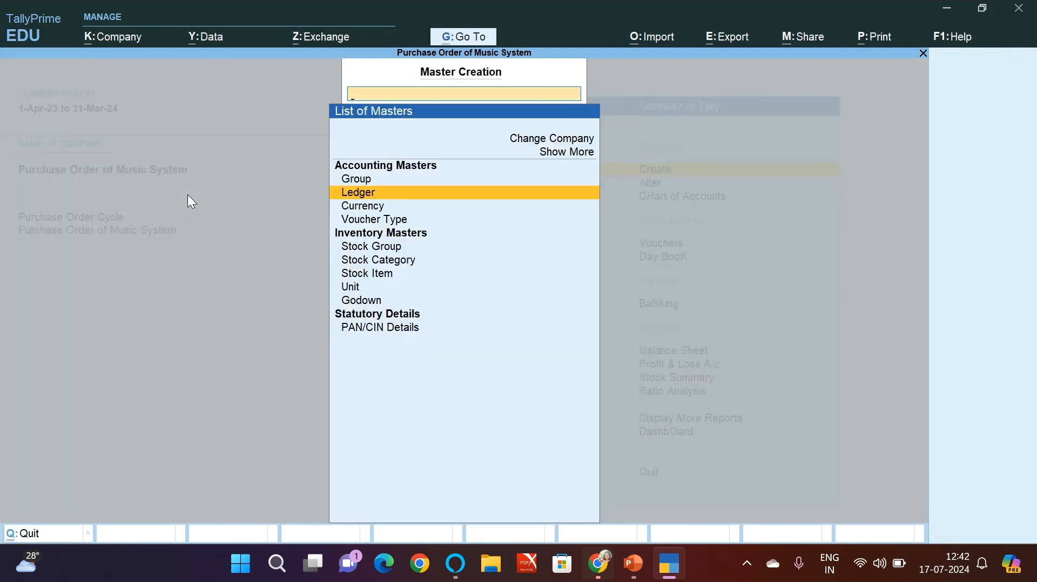
key(Escape)
key(Down)
key(Down)
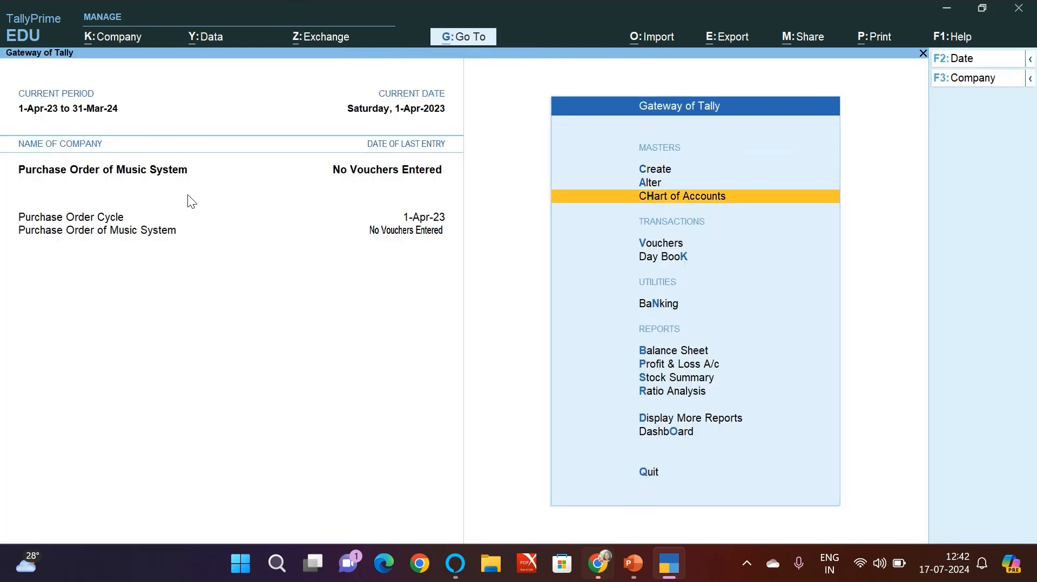
key(Up)
key(Up)
Step: Consult the product table in PowerPoint and create the stock group Music Systems in TallyPrime under Primary, with item quantities added
key(alt+Tab)
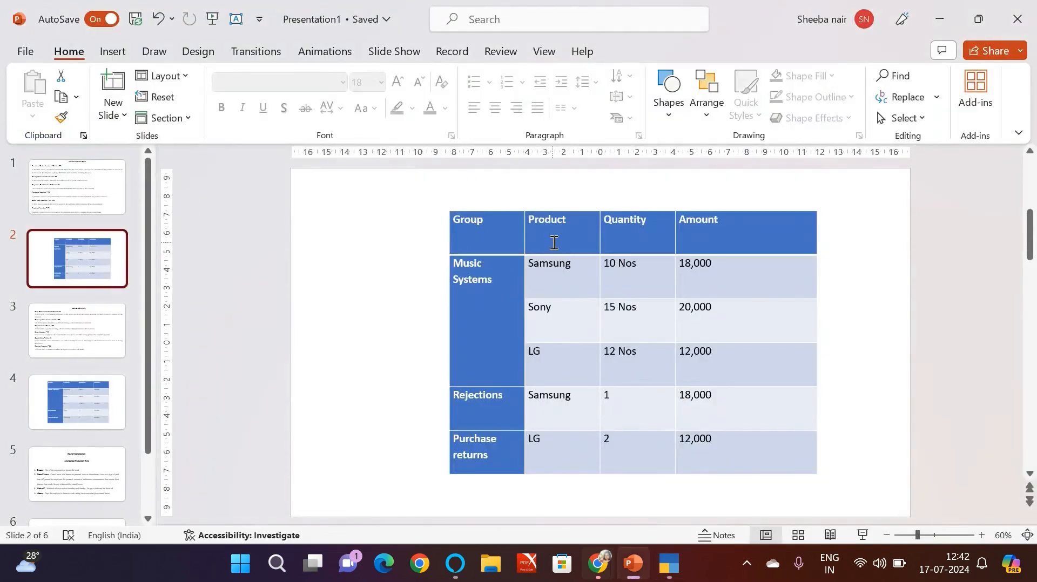
key(alt+Tab)
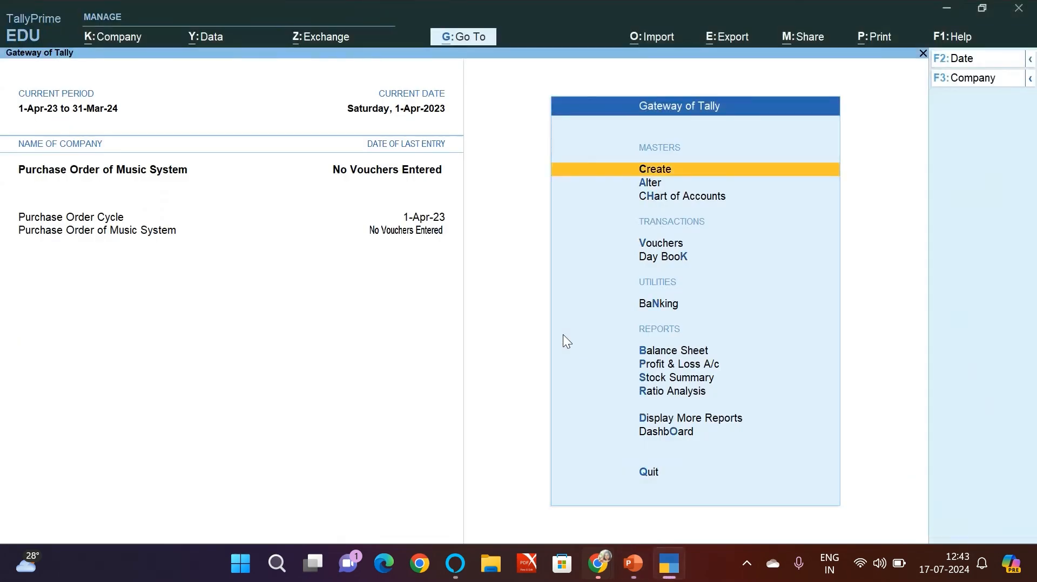
key(Return)
key(Down)
key(Down)
key(Down)
key(Down)
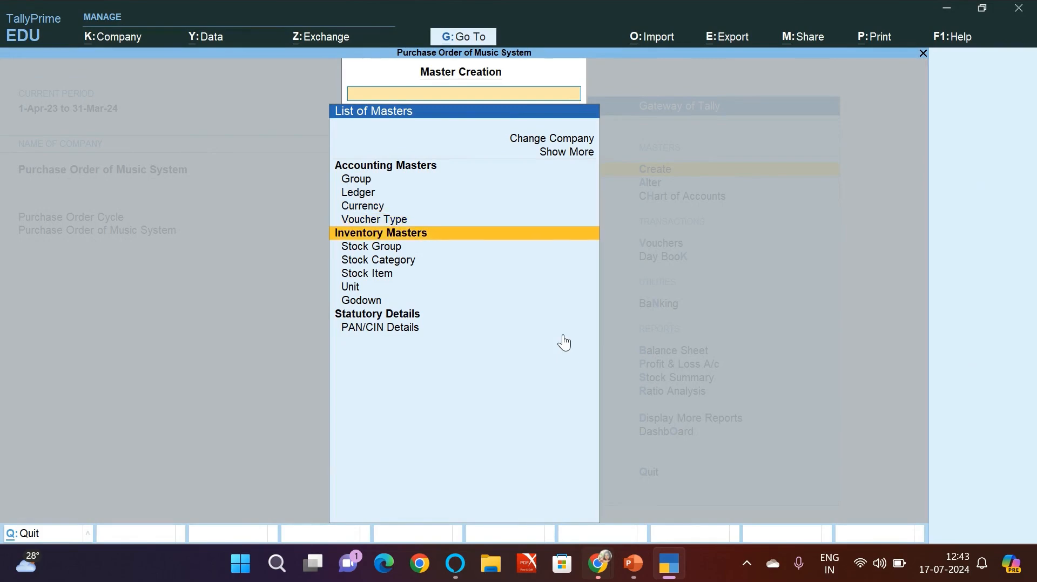
key(Return)
text(M)
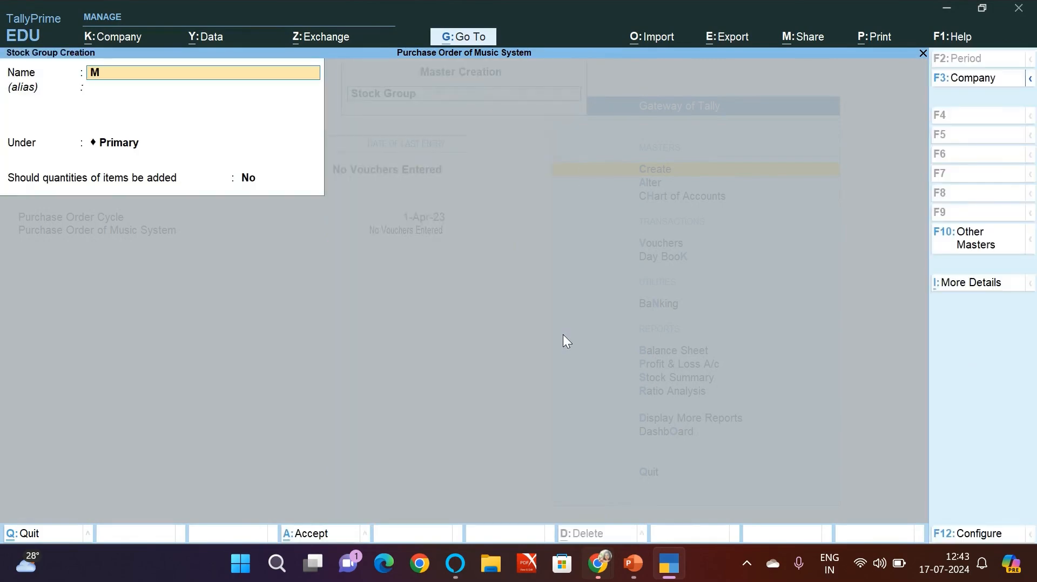
text(usic Systems)
key(Return)
key(Return)
key(Return)
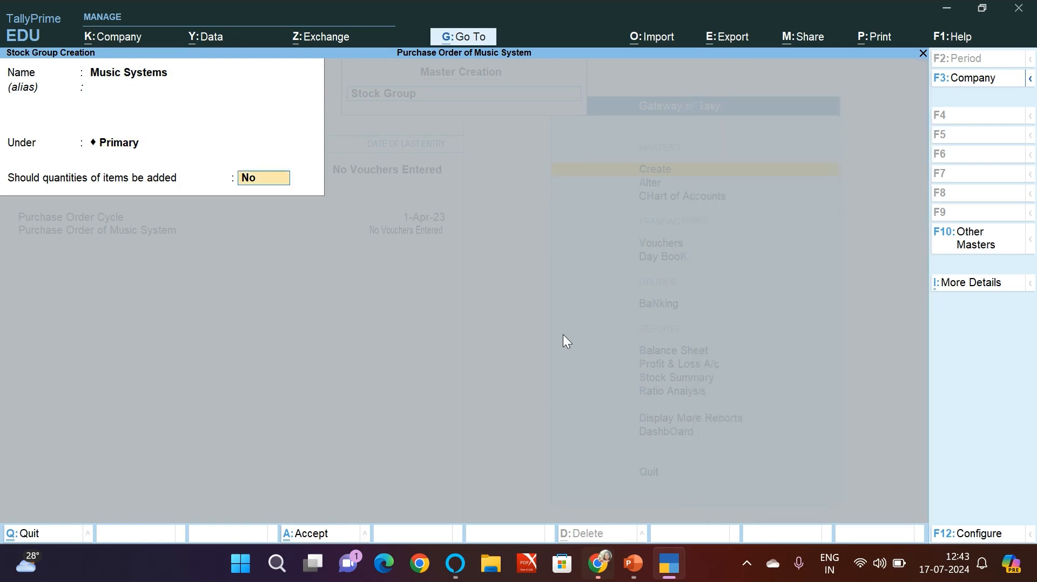
text(Yes)
key(Return)
Step: Create a simple unit with the symbol Nos and the formal name Numbers
key(Return)
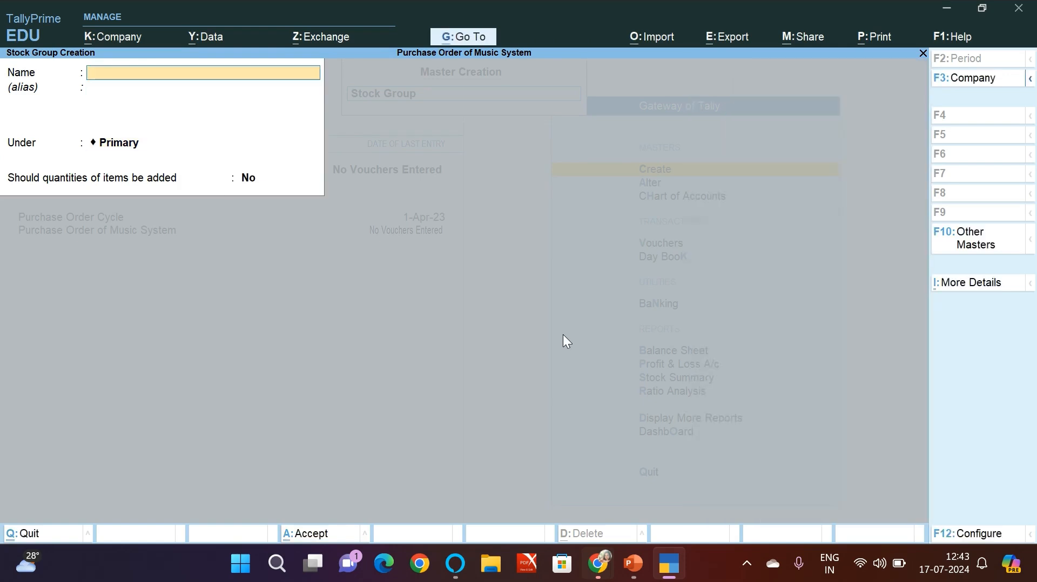
key(Escape)
key(Return)
key(Down)
key(Down)
key(Down)
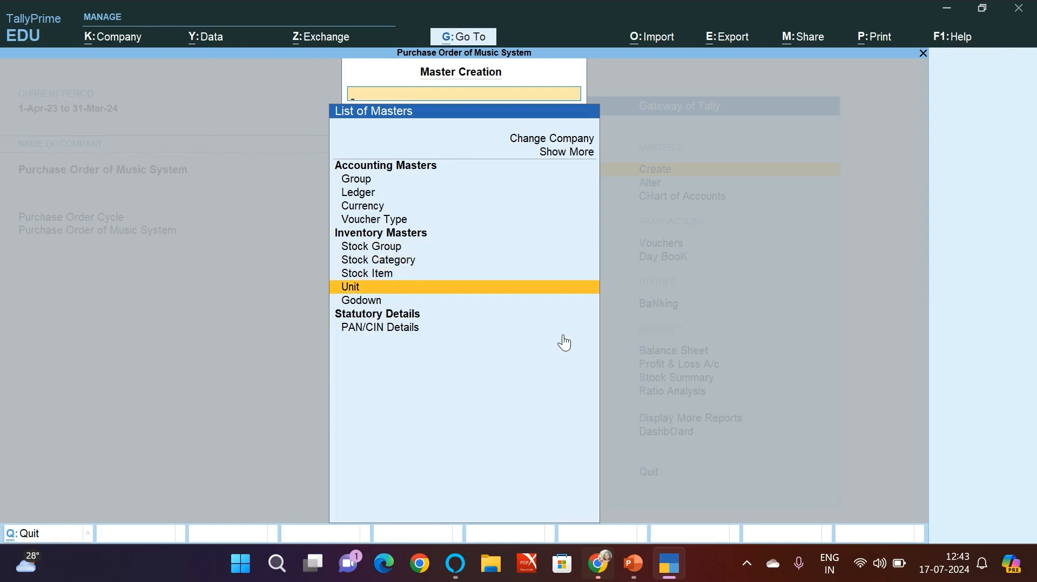
key(Return)
text(Nos)
key(Return)
text(Numbe)
text(rts)
key(BackSpace)
key(BackSpace)
text(s)
key(Return)
key(Return)
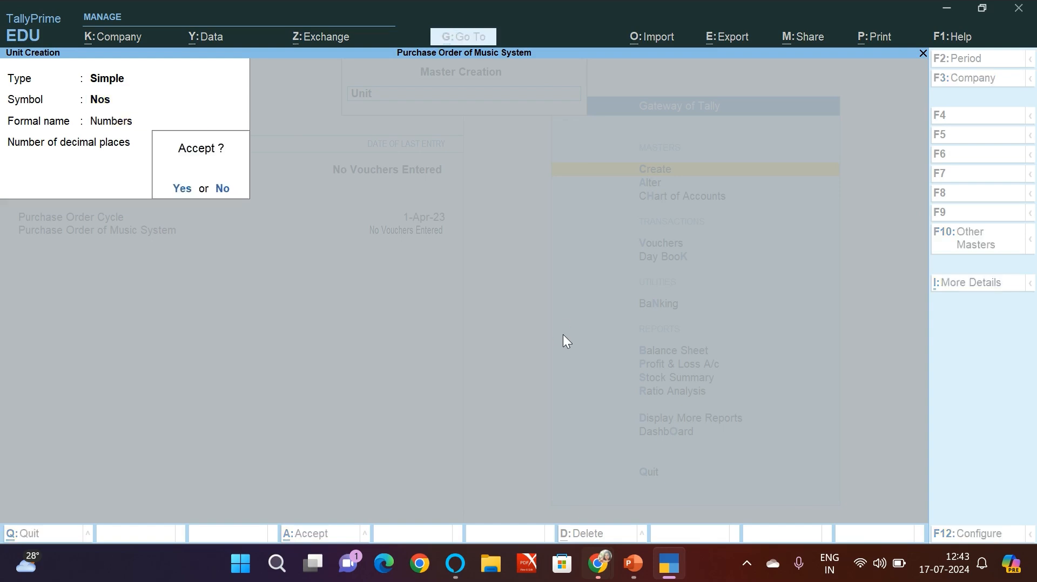
Step: Save the Nos unit and open stock item creation
key(Return)
key(Escape)
key(Return)
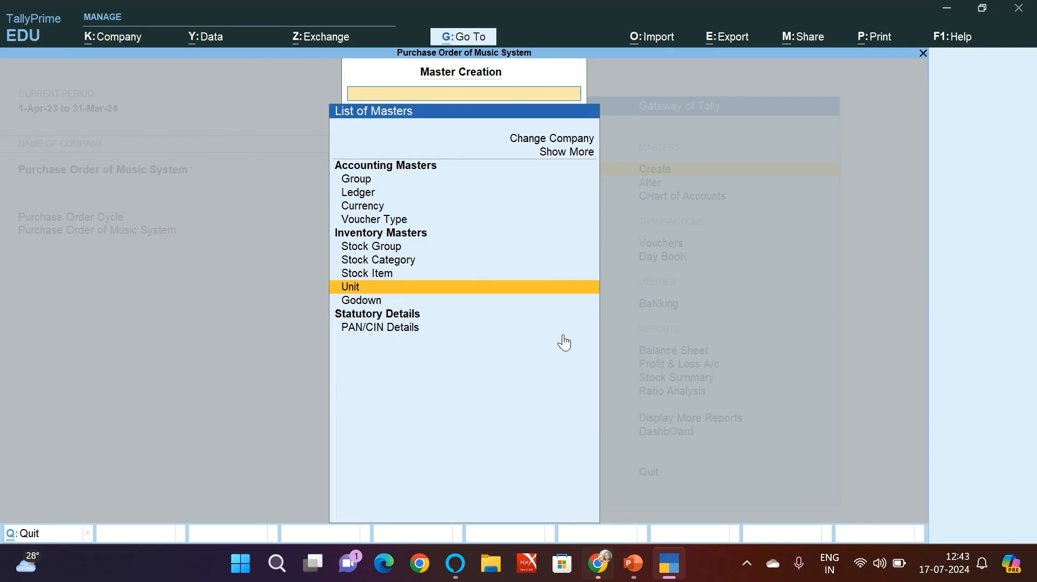
key(Up)
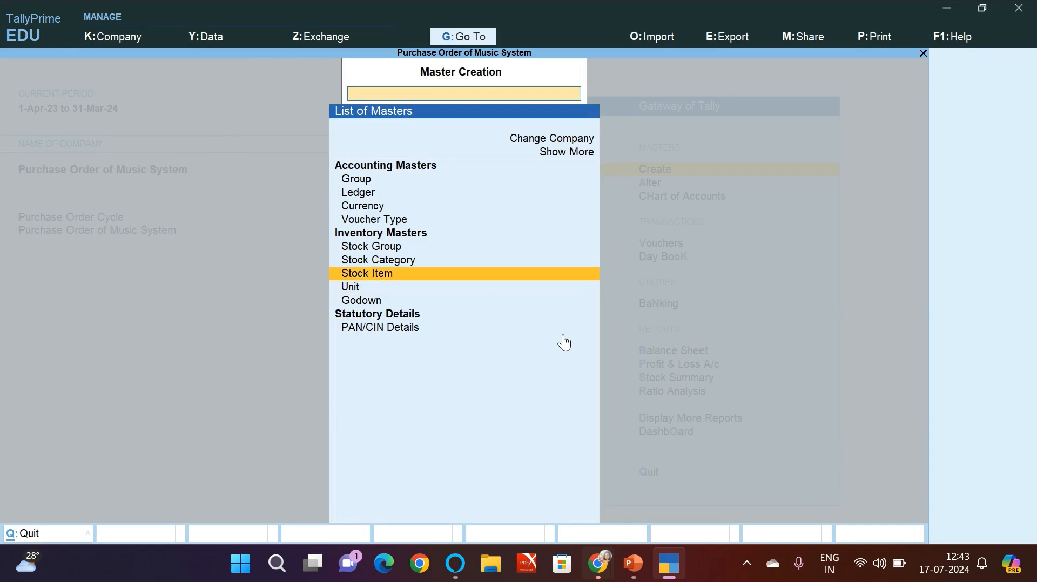
key(Return)
Step: Consult the product table in PowerPoint and create the stock item Samsung in TallyPrime under Music Systems with units Nos
key(alt+Tab)
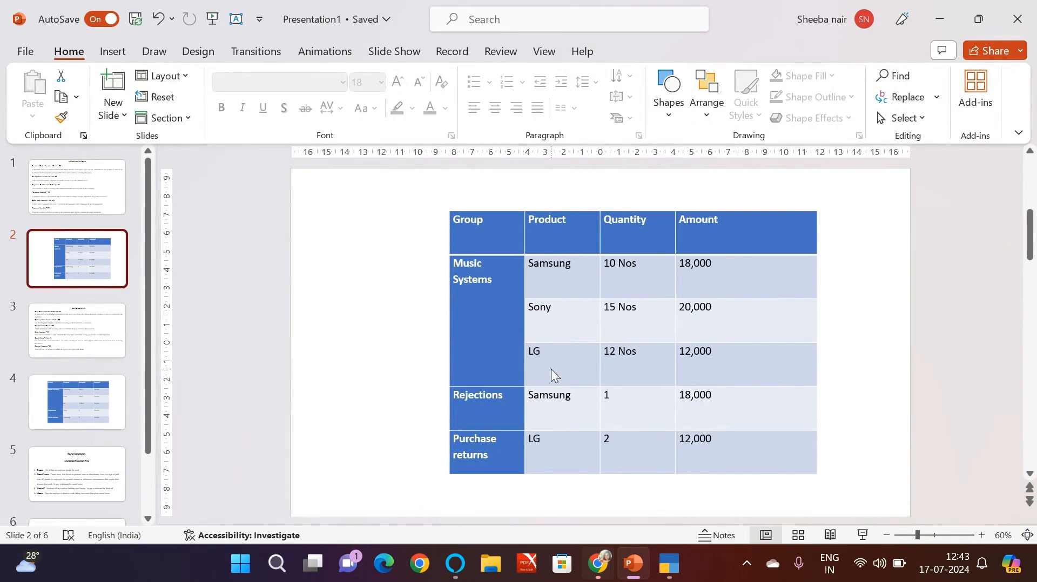
key(alt+Tab)
text(Samsung)
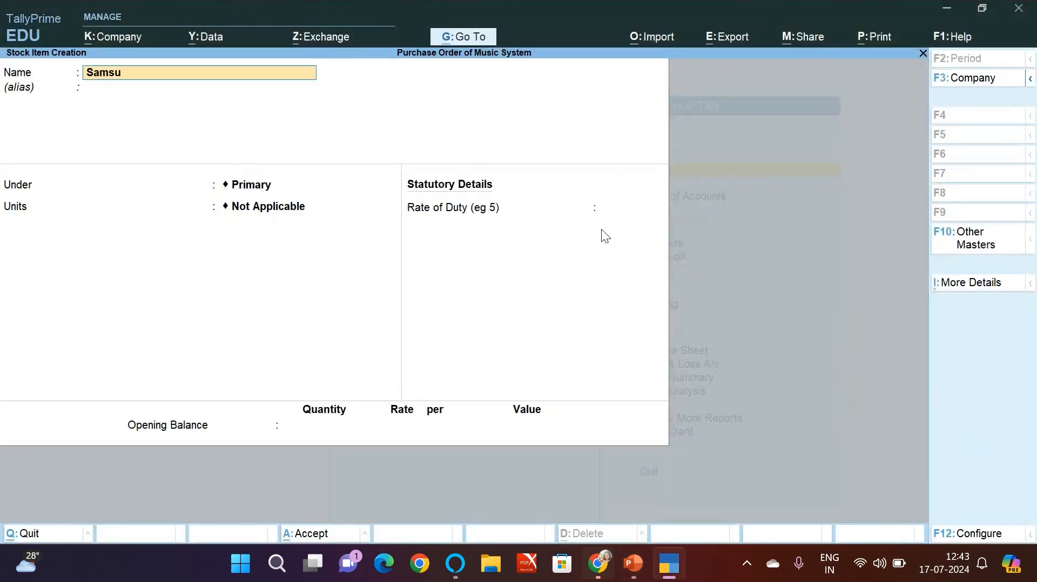
key(Return)
key(Return)
key(Down)
key(Return)
key(Down)
key(Return)
key(Return)
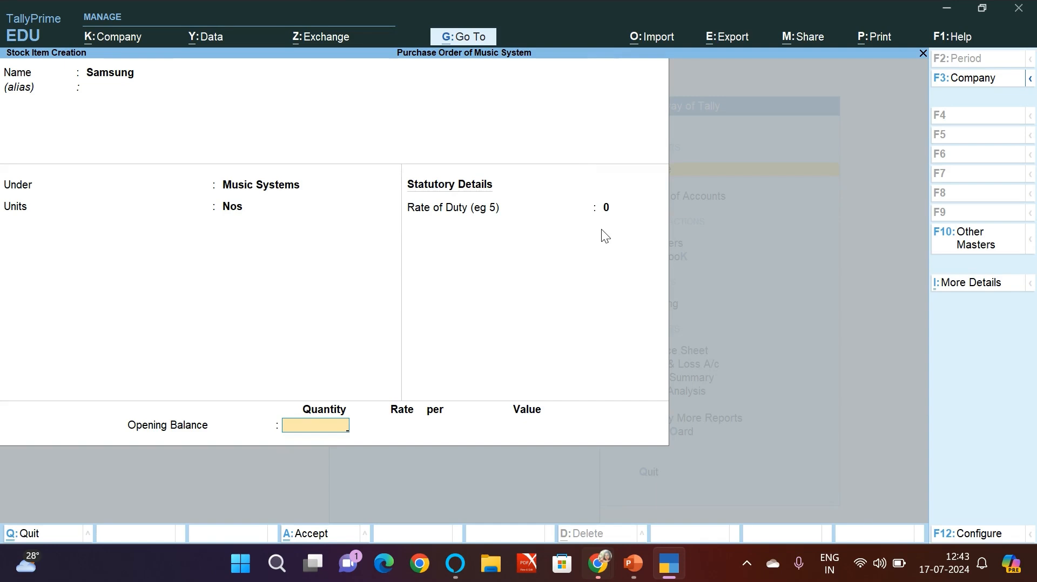
key(Return)
Step: Create the stock item Sony under Music Systems with units Nos
key(Return)
text(Sony)
key(Return)
key(Return)
key(Down)
key(Return)
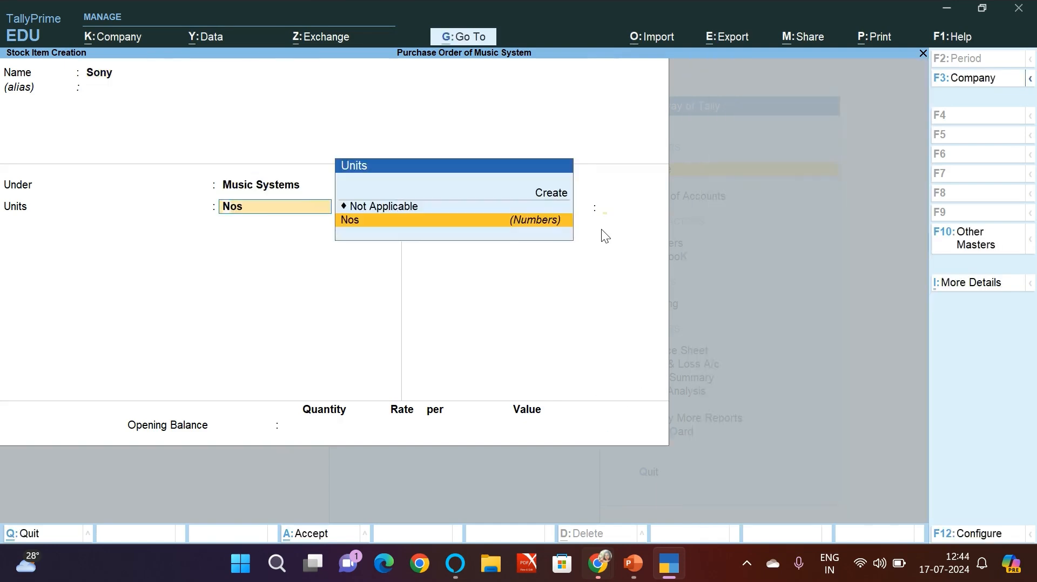
Step: Create the stock item LG under Music Systems with units Nos and return to the Gateway of Tally
key(Return)
key(Return)
key(Return)
key(Return)
text(LG)
key(Return)
key(Down)
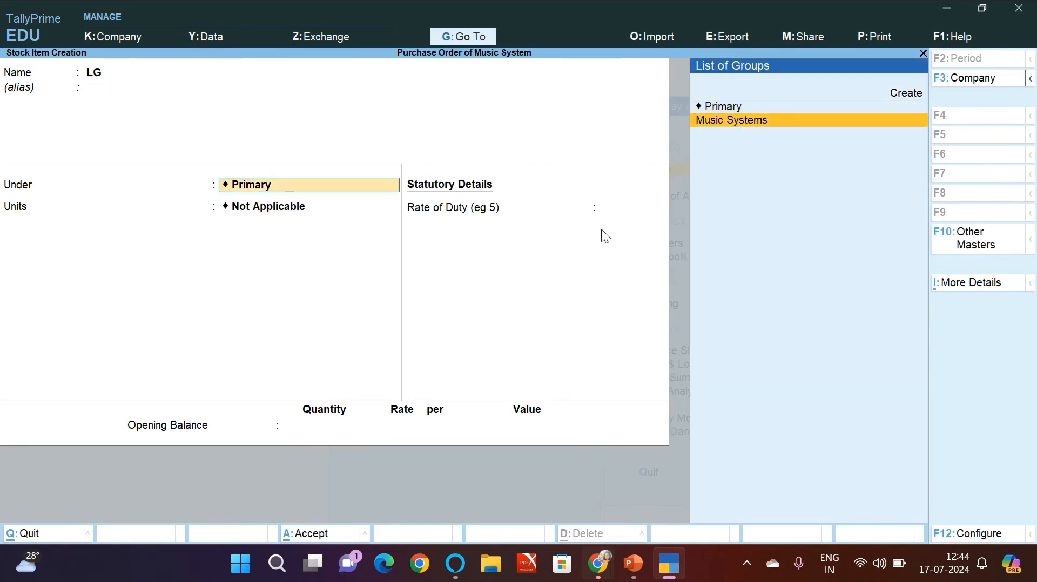
key(Return)
key(Down)
key(Return)
key(Return)
key(Return)
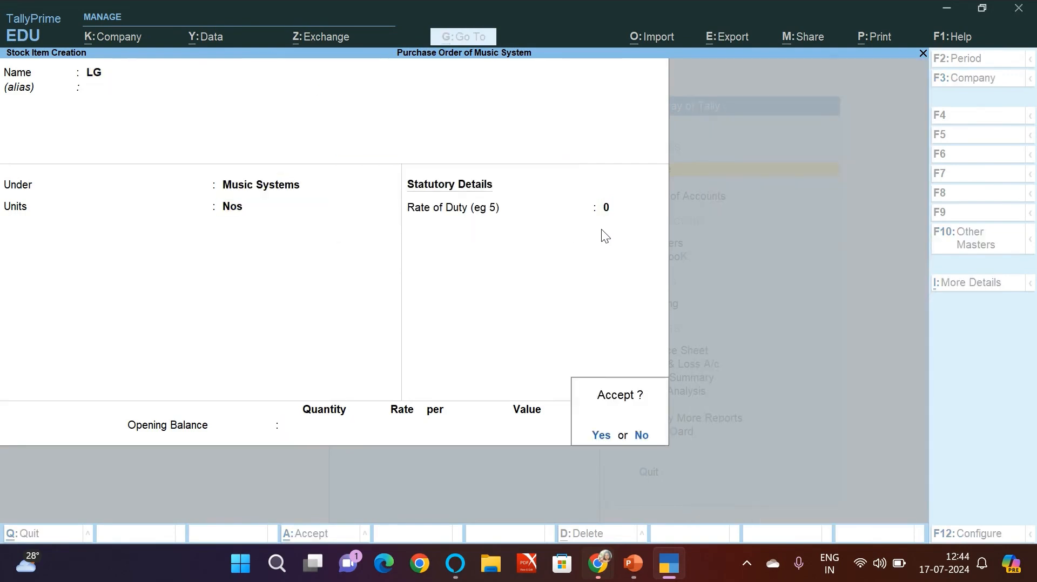
key(Return)
key(Escape)
key(Return)
key(Escape)
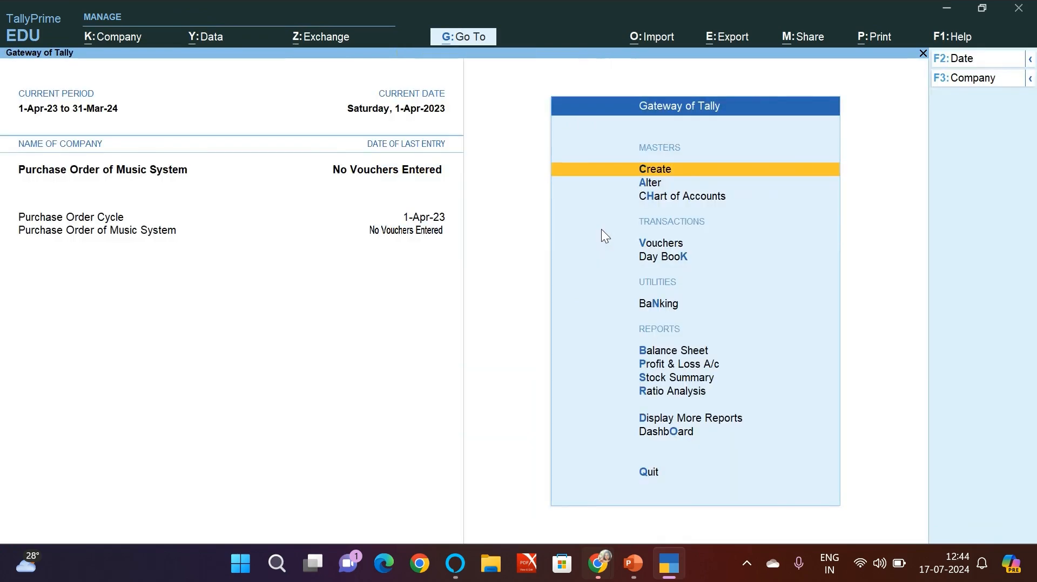
Step: Consult the Purchase Order Cycle slide in PowerPoint and open voucher entry in TallyPrime
key(alt+Tab)
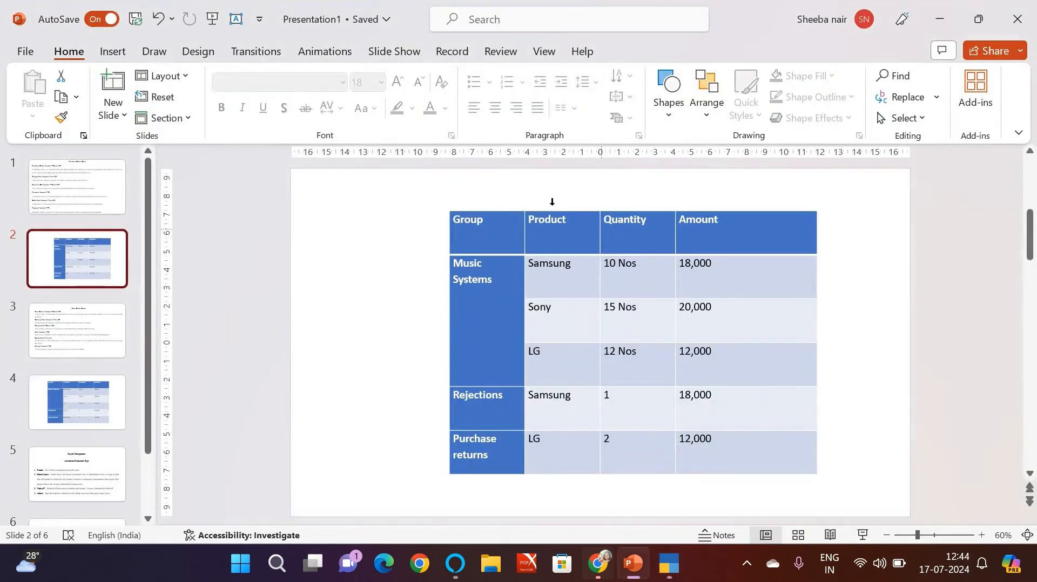
click(82, 163)
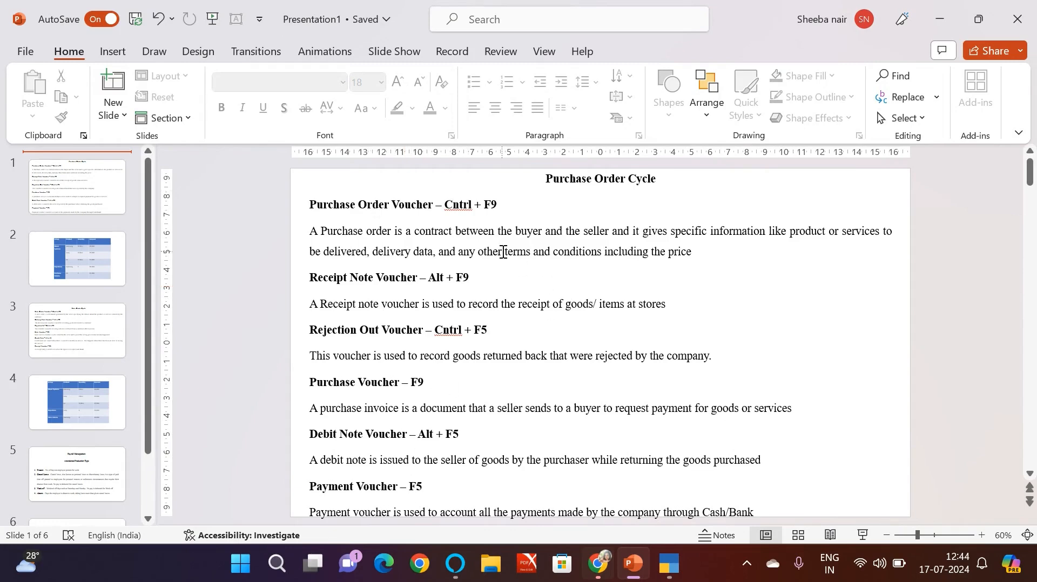
key(alt+Tab)
key(Down)
key(Down)
key(Down)
key(Return)
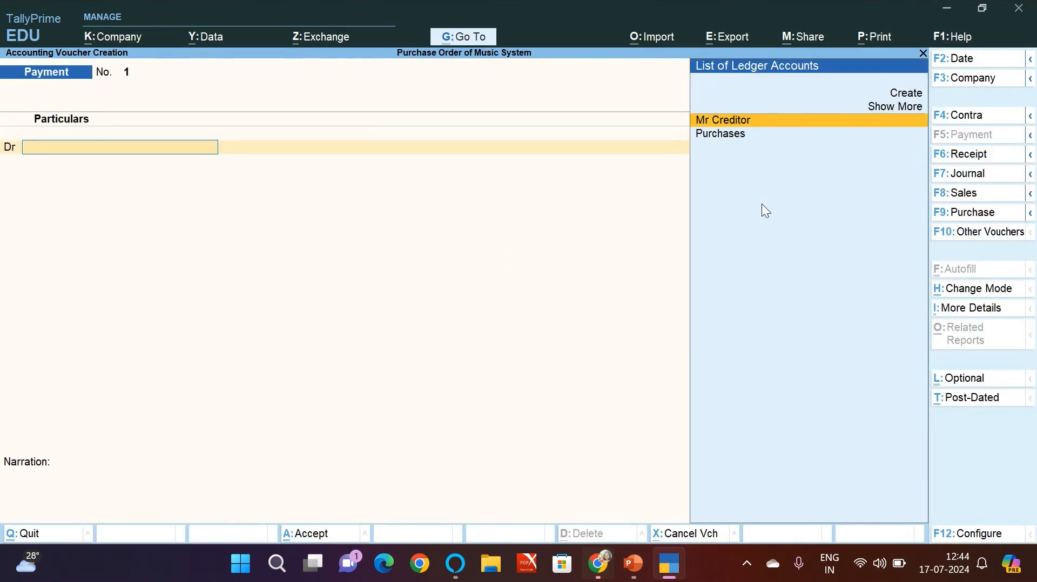
key(alt+Tab)
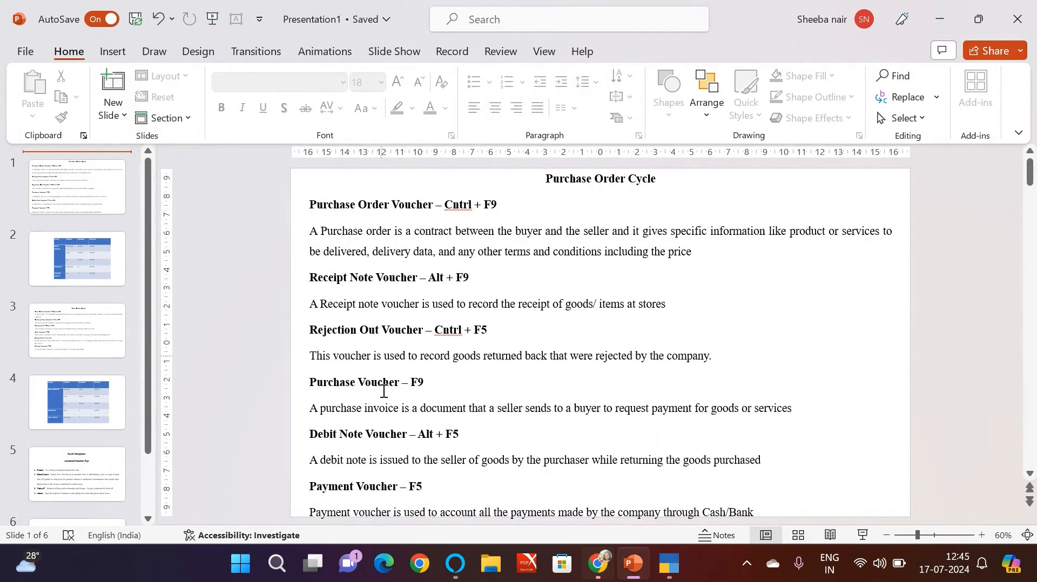
key(alt+Tab)
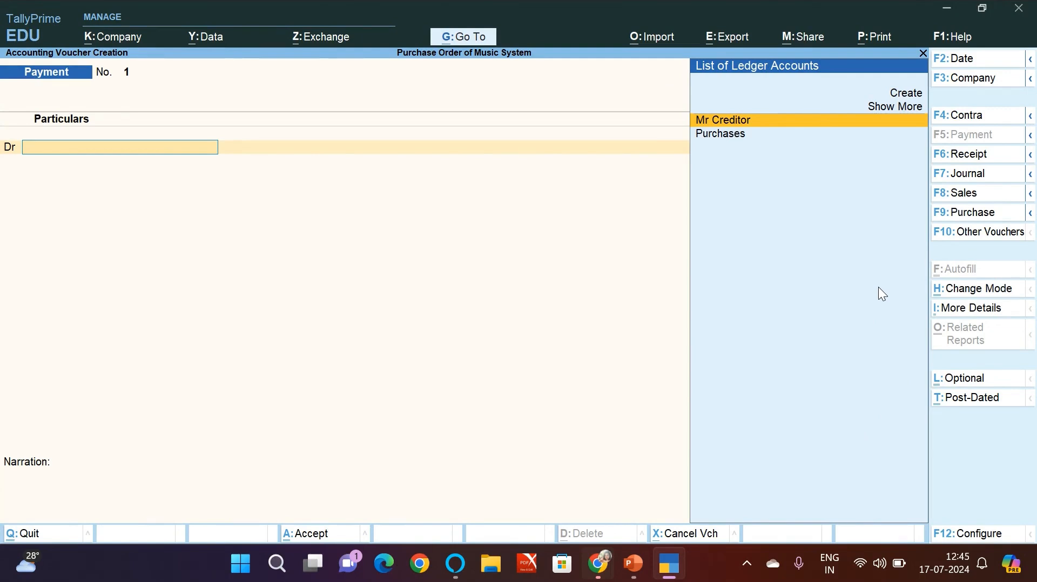
Step: Show the inactive voucher types and activate the Purchase Order voucher type
click(964, 233)
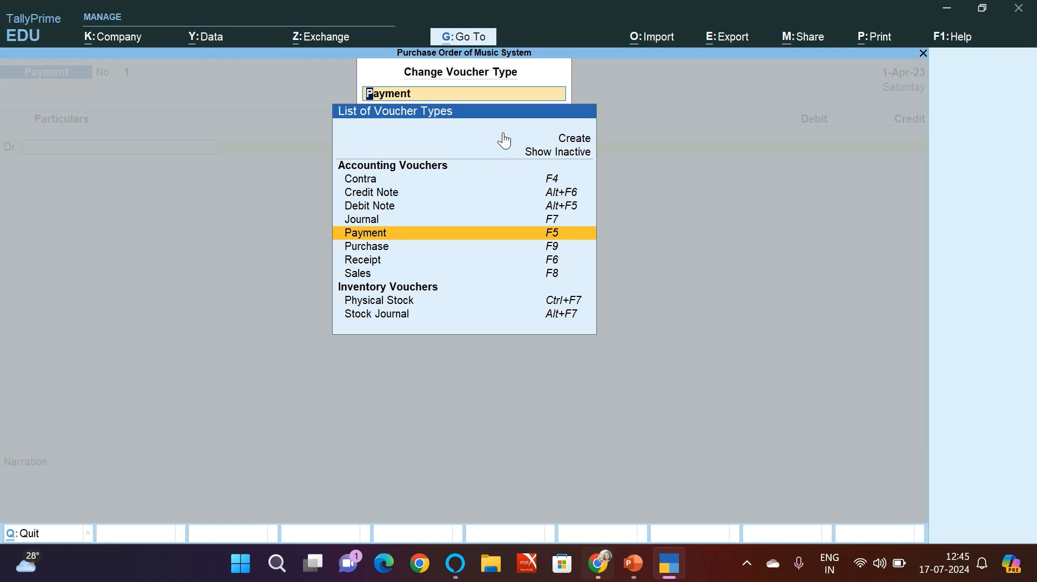
click(558, 155)
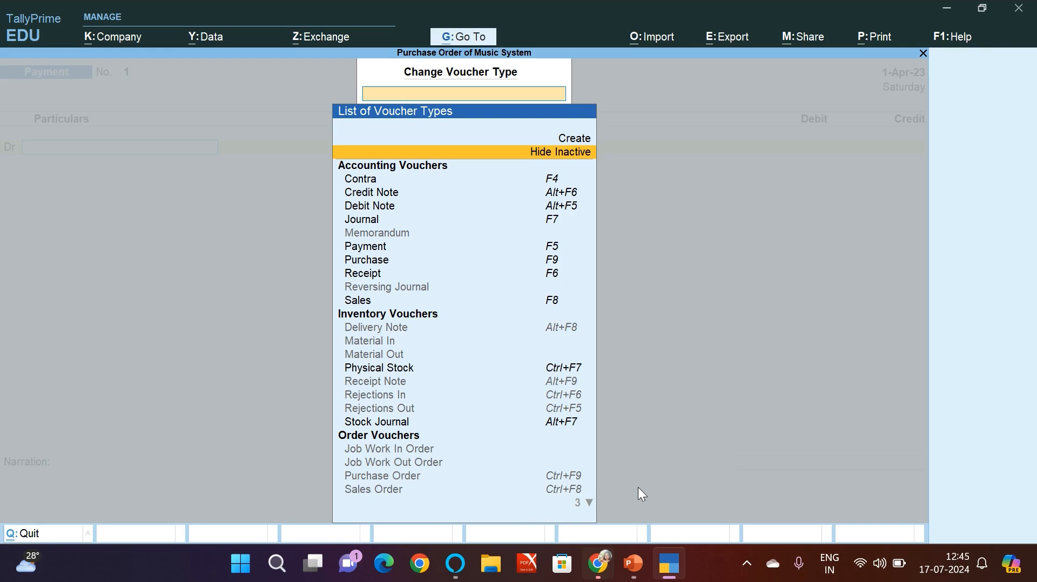
click(560, 476)
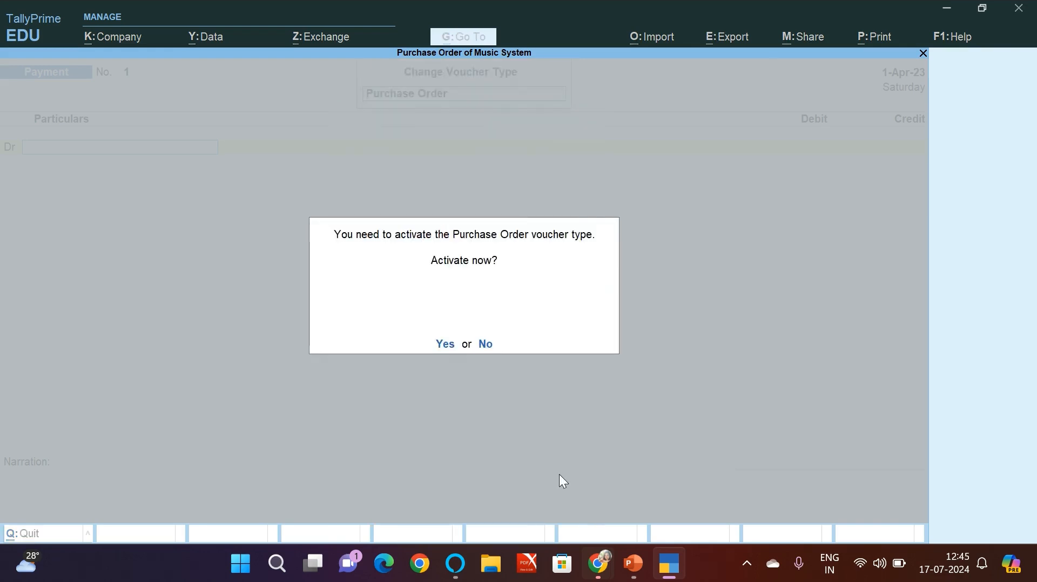
key(y)
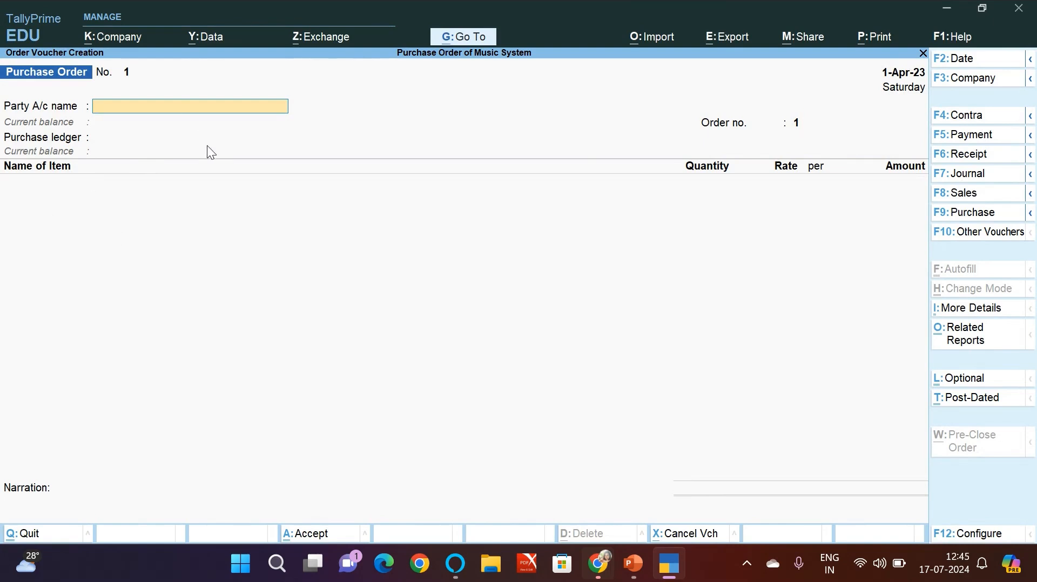
Step: Activate the Receipt Note voucher type from the inactive voucher types
click(978, 231)
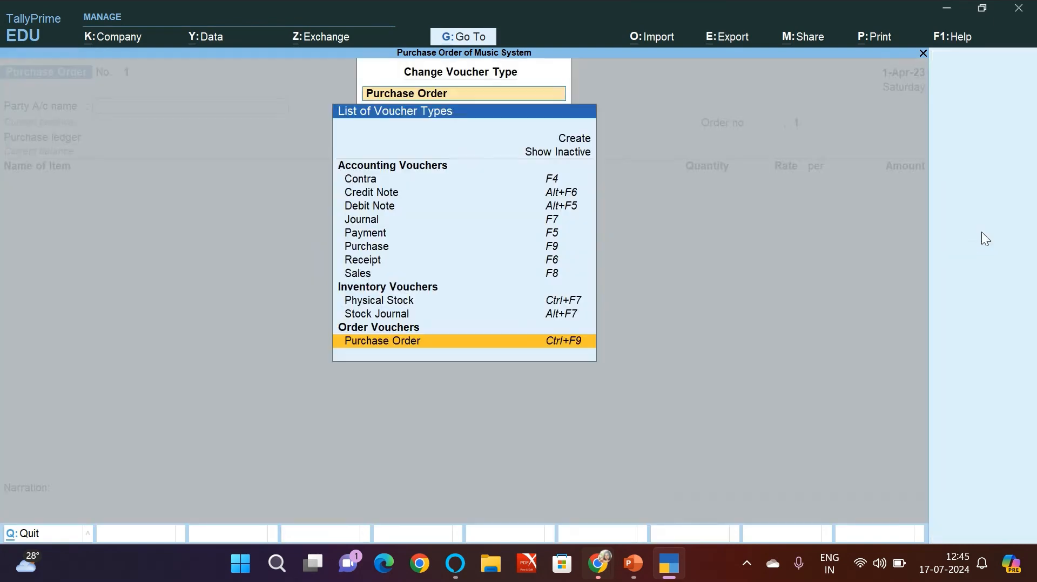
click(546, 153)
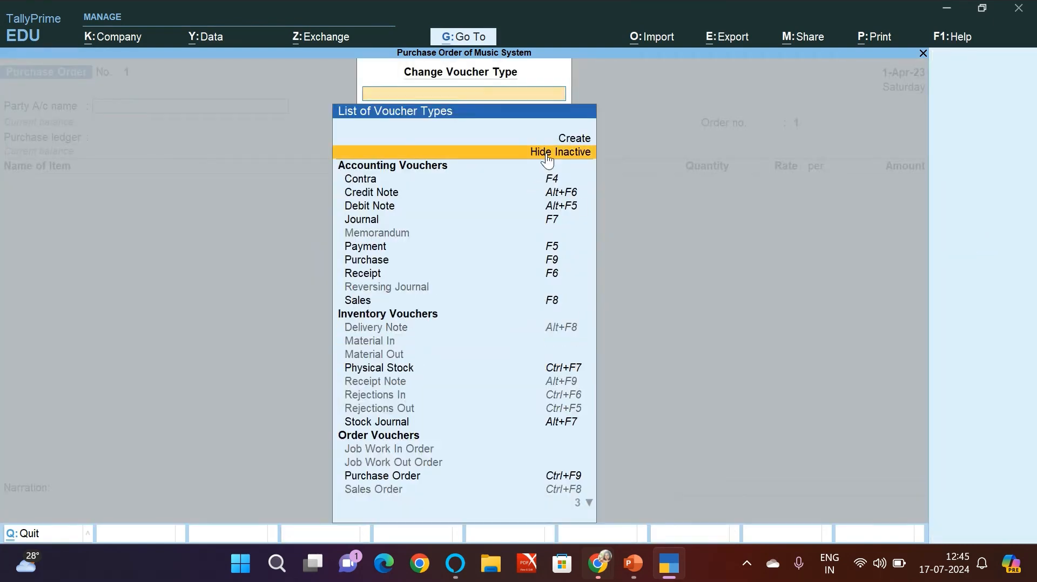
click(384, 382)
key(y)
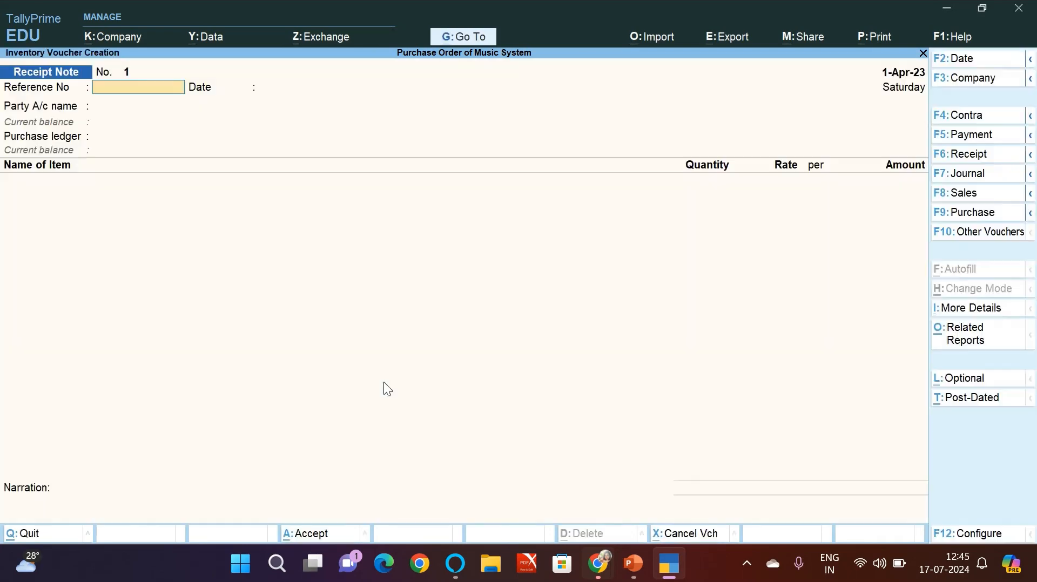
Step: Activate the Rejections Out voucher type from the inactive voucher types
click(972, 233)
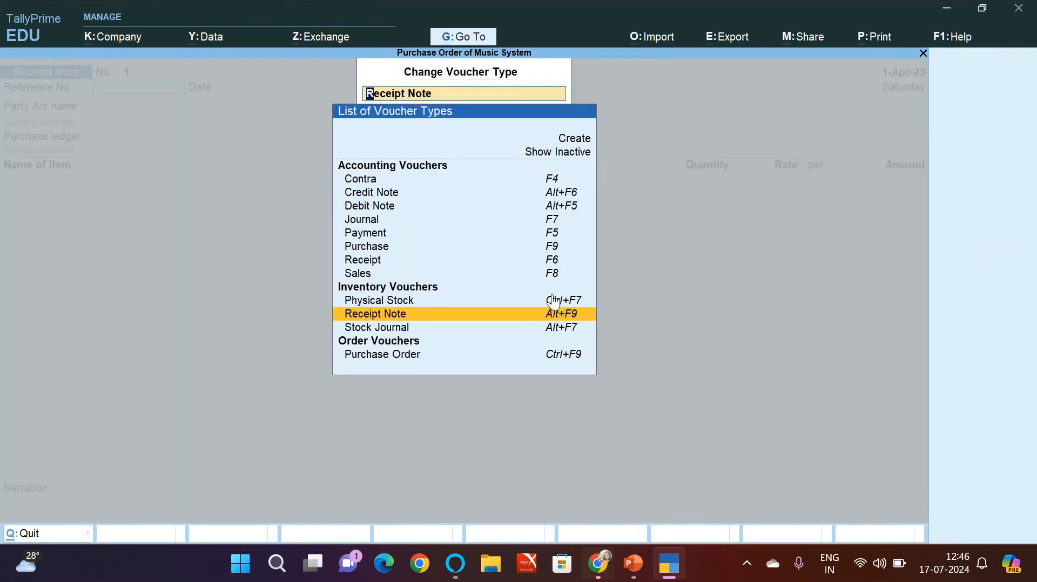
click(559, 156)
click(360, 409)
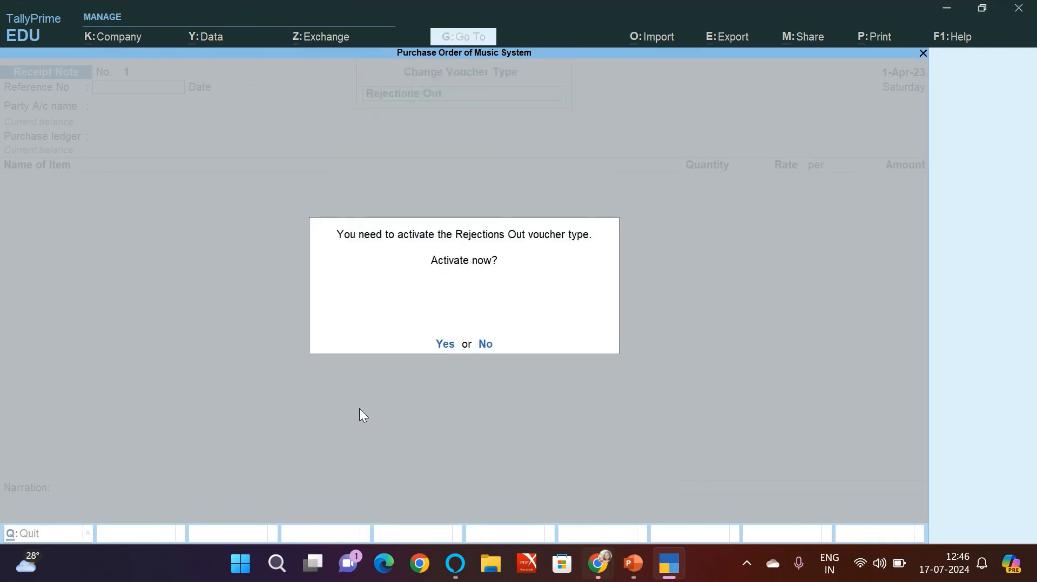
key(y)
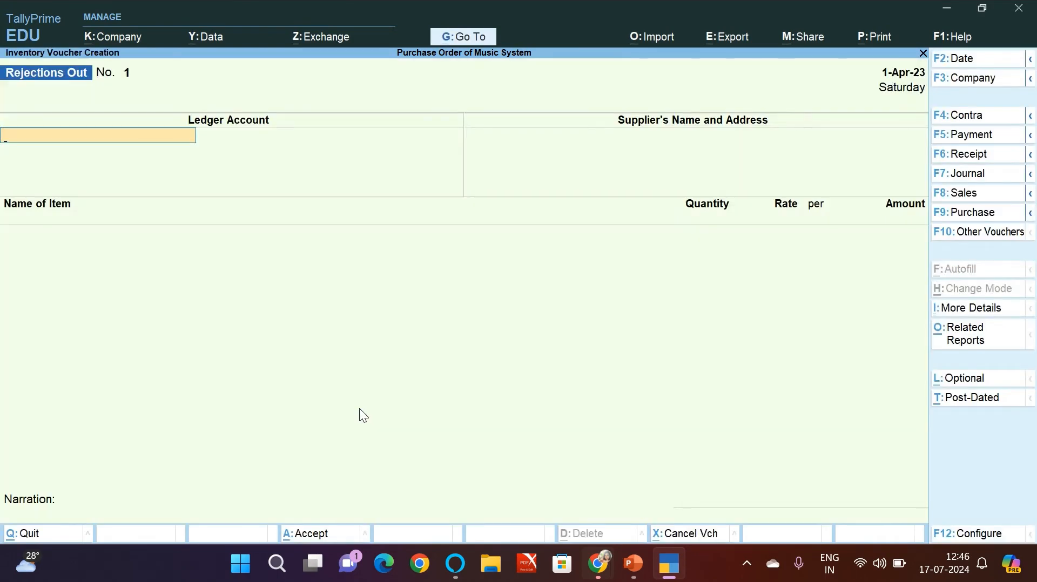
Step: Check the Purchase Order Cycle slide in PowerPoint and change the TallyPrime voucher type to Purchase Order
key(alt+Tab)
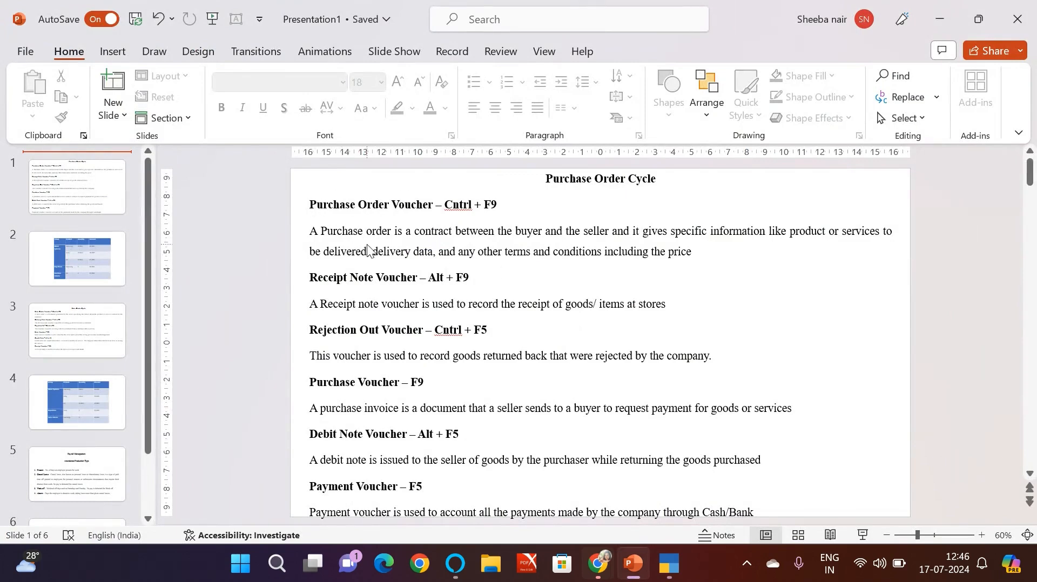
key(alt+Tab)
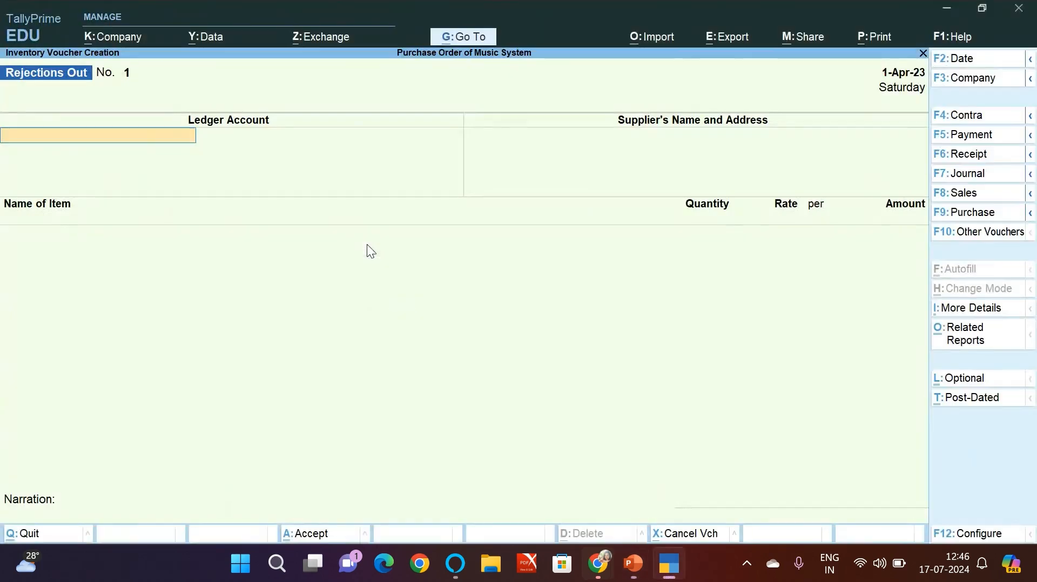
click(999, 233)
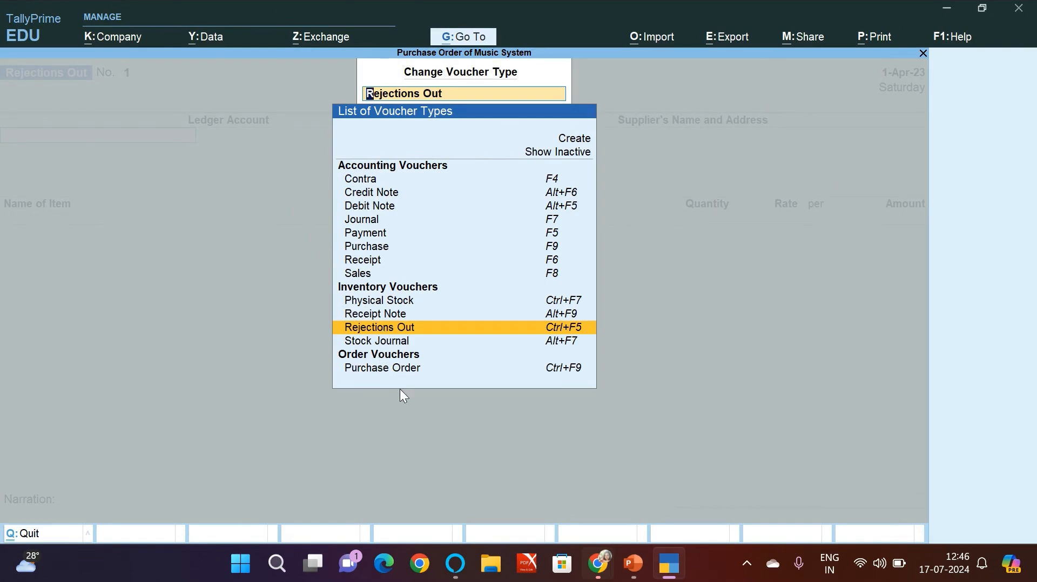
click(574, 369)
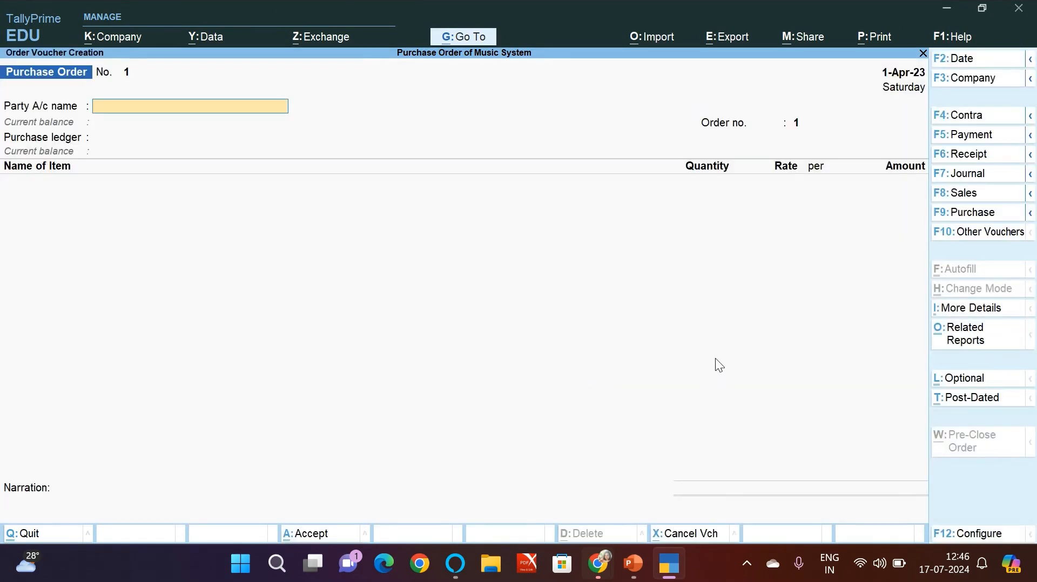
Step: Set the purchase order's party account to Mr Creditor, the order number to 001 and the purchase ledger to Purchases
text(M)
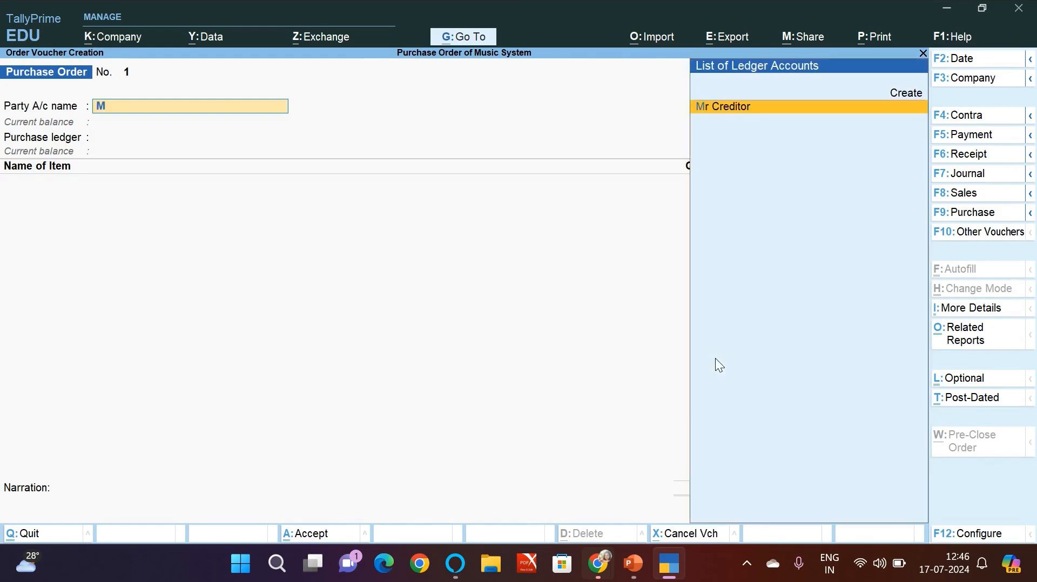
key(Return)
key(Return)
key(Return)
key(Return)
key(Return)
key(Return)
key(Return)
key(Return)
key(Return)
key(Return)
key(Return)
key(Return)
key(Return)
key(Return)
key(Return)
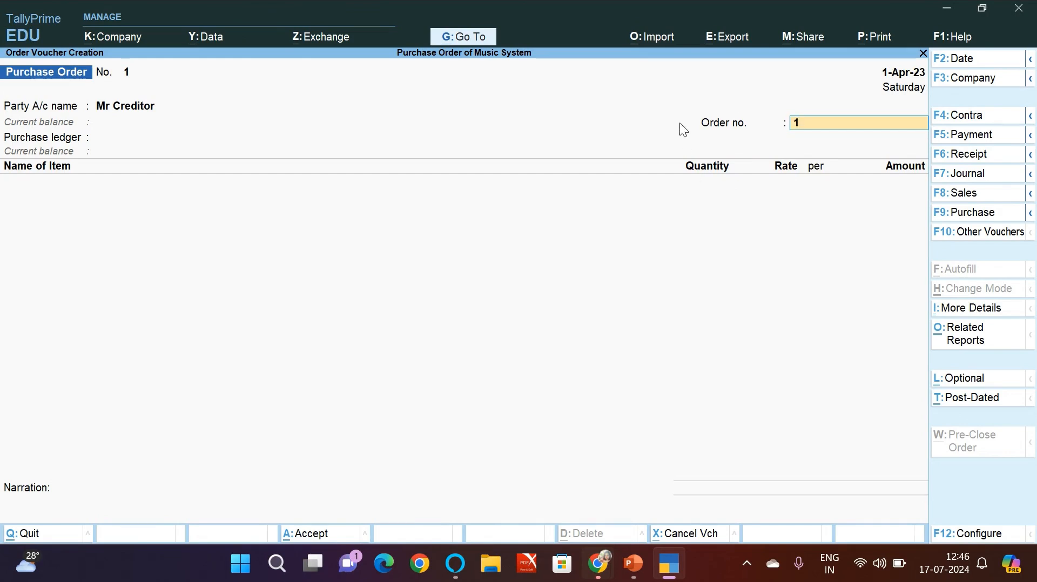
text(801)
key(Return)
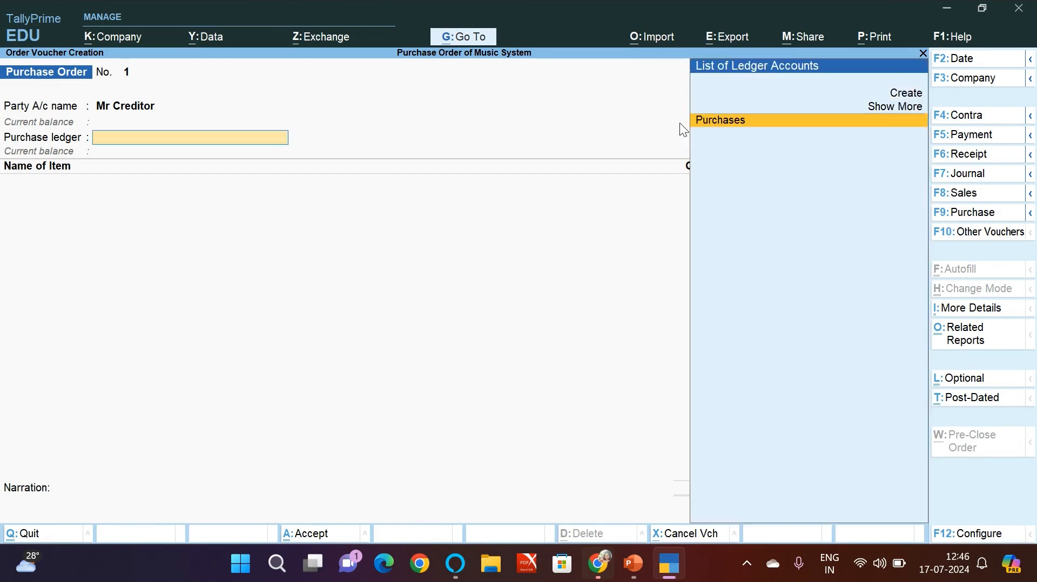
key(Return)
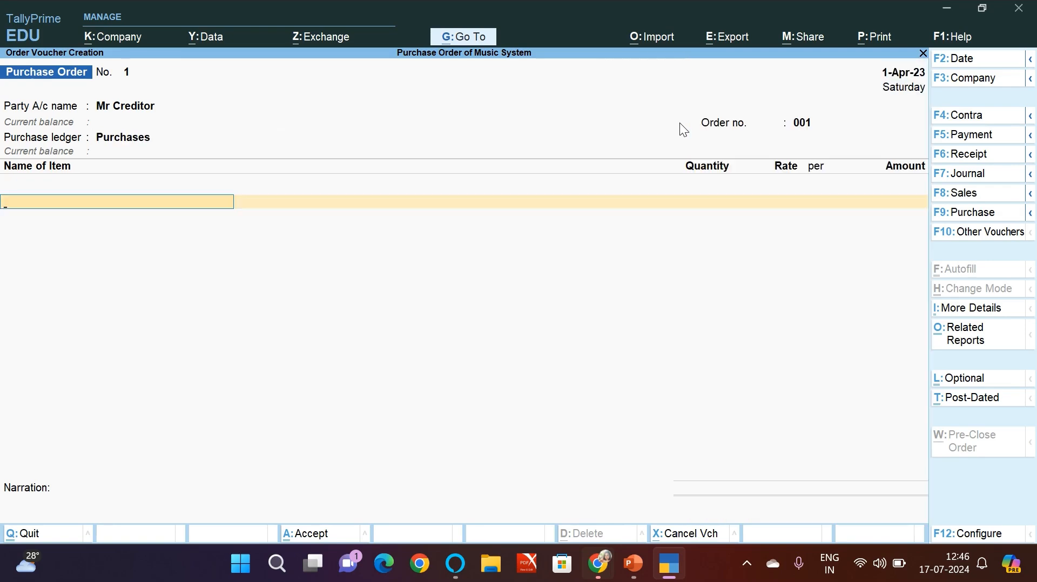
Step: Check the product table slide in PowerPoint and add Samsung to the TallyPrime purchase order, due 1-Apr-23, with a quantity of 10 Nos
key(alt+Tab)
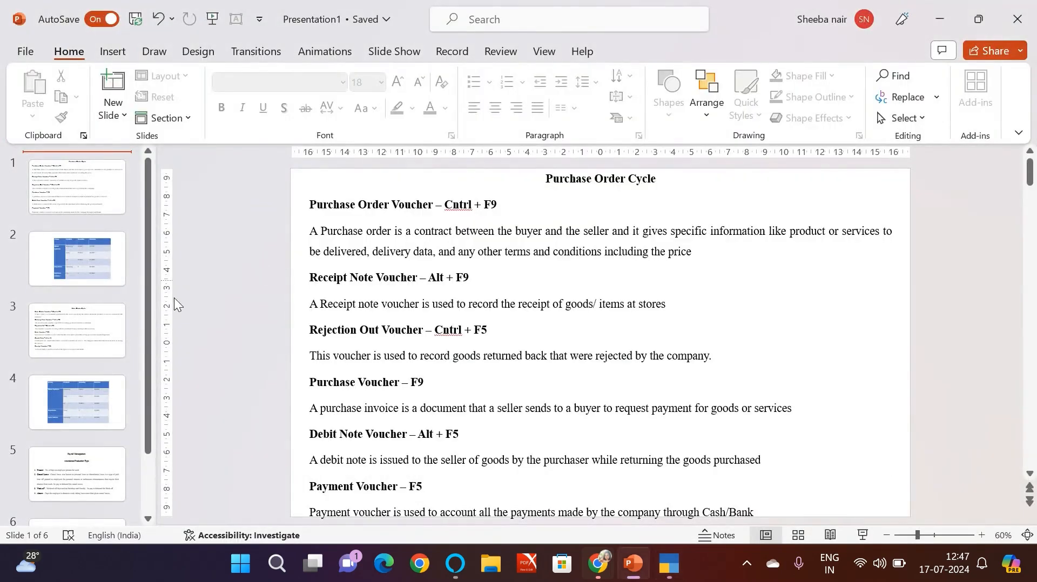
click(54, 264)
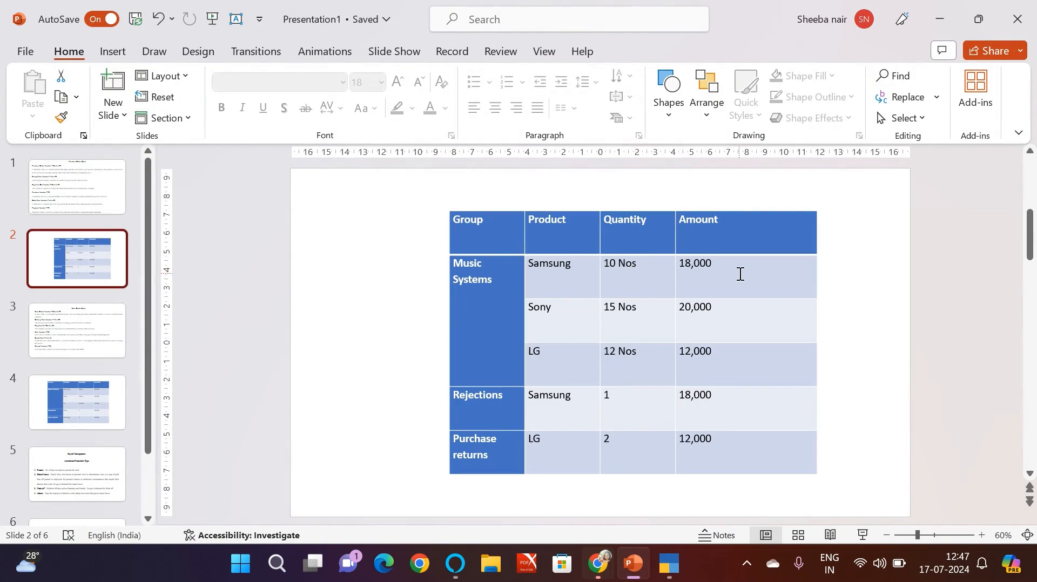
key(alt+Tab)
text(S)
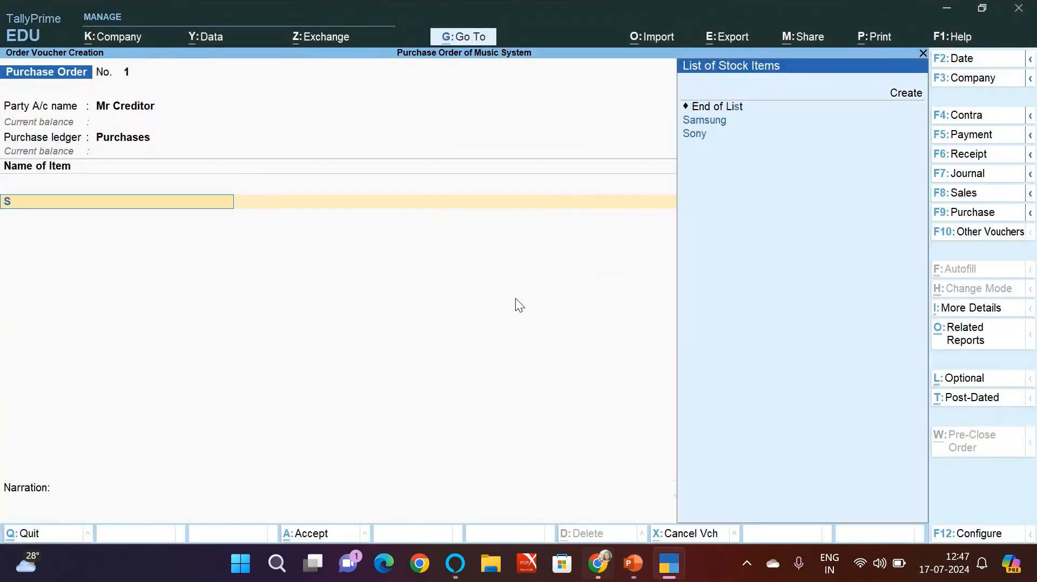
key(Return)
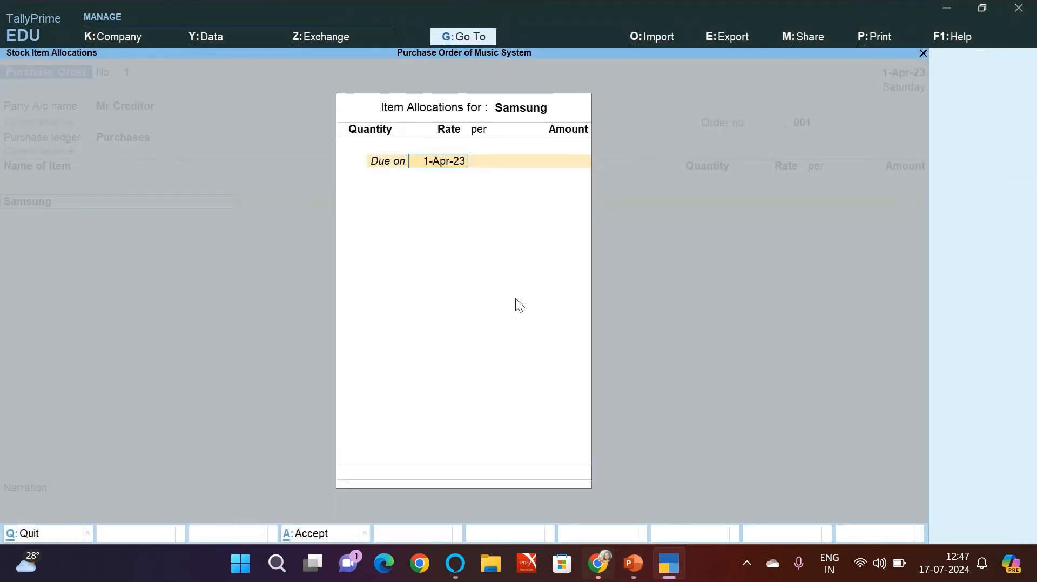
key(Return)
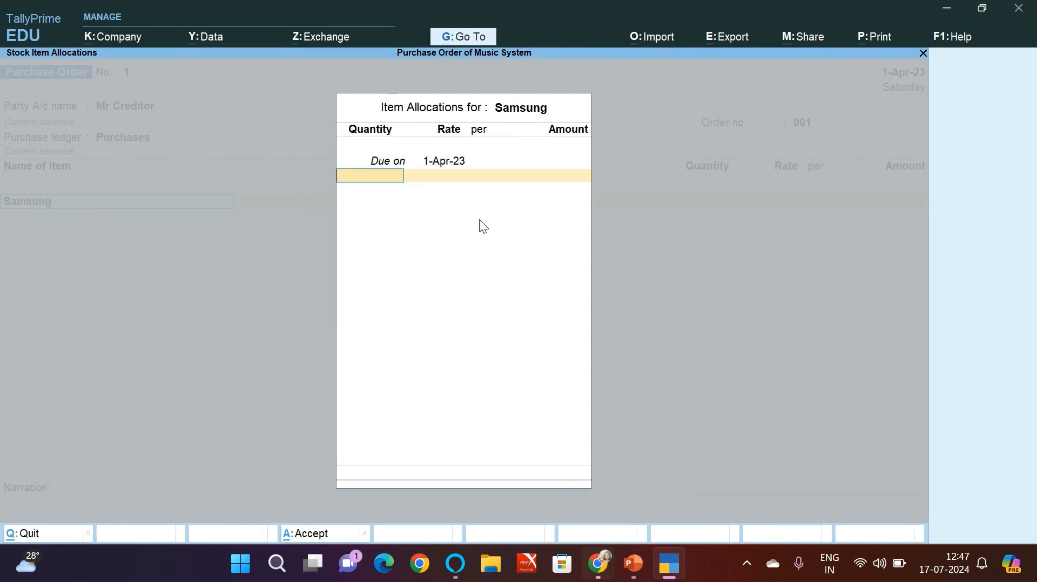
text(10)
key(Return)
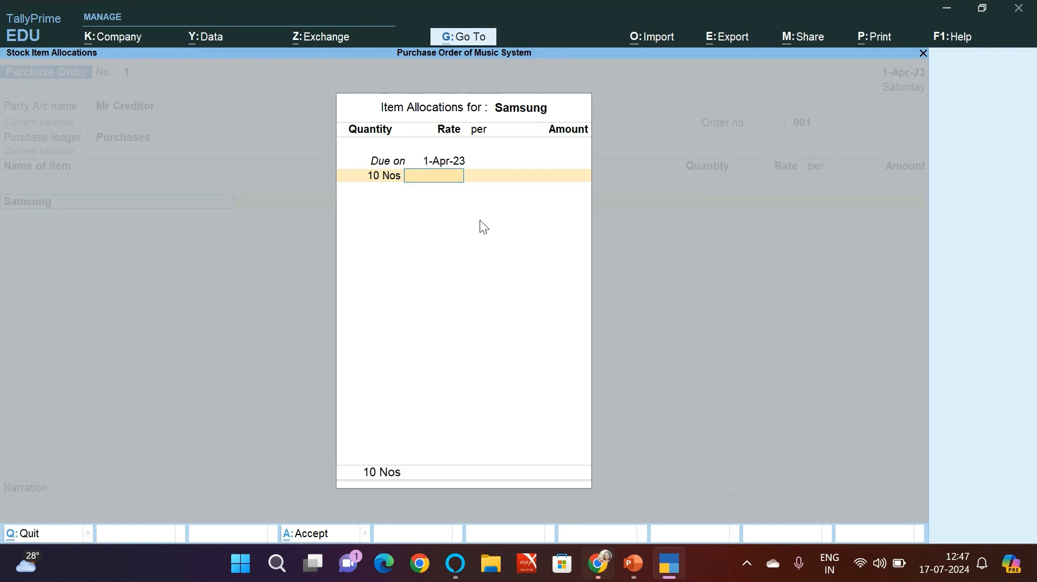
Step: Set the Samsung rate to 18,000 per Nos from the PowerPoint product table and complete the item line
key(alt+Tab)
key(alt+Tab)
text(18000)
key(Return)
key(Return)
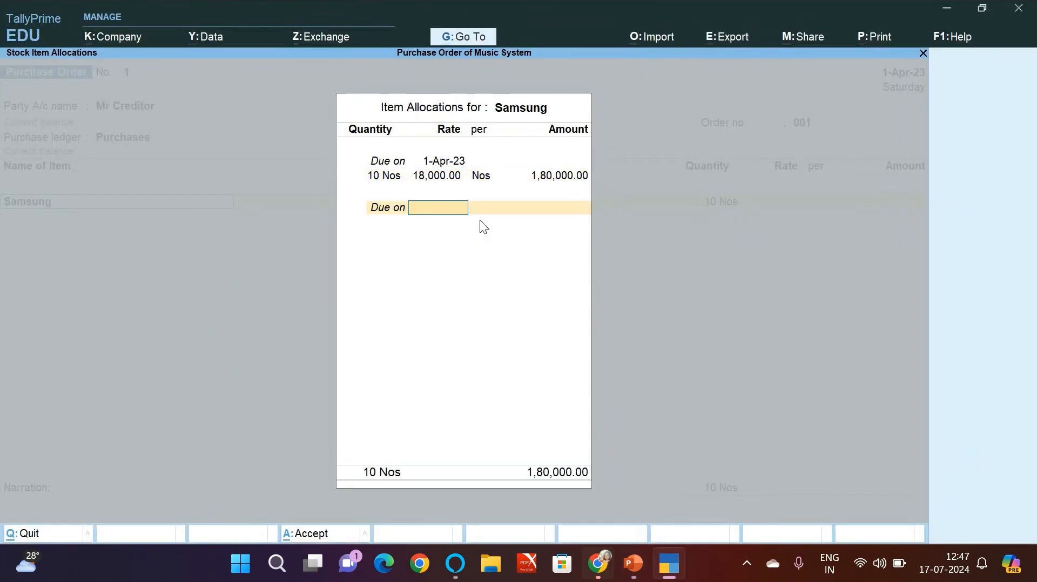
key(Return)
Step: Add Sony to the purchase order, due 1-Apr-23, with 15 Nos at 20,000 each as in the PowerPoint table
key(Return)
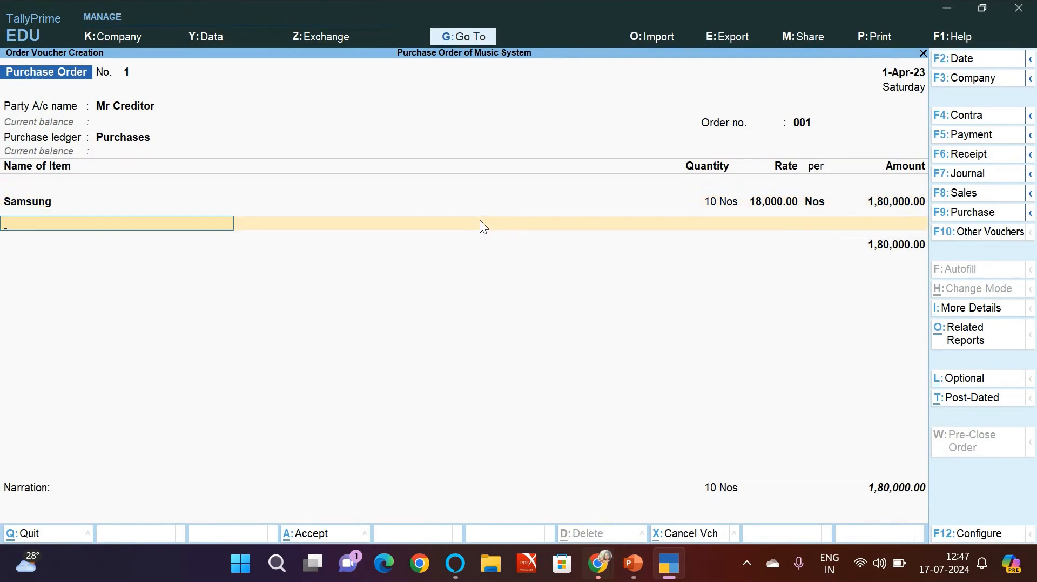
text(Sony)
key(Return)
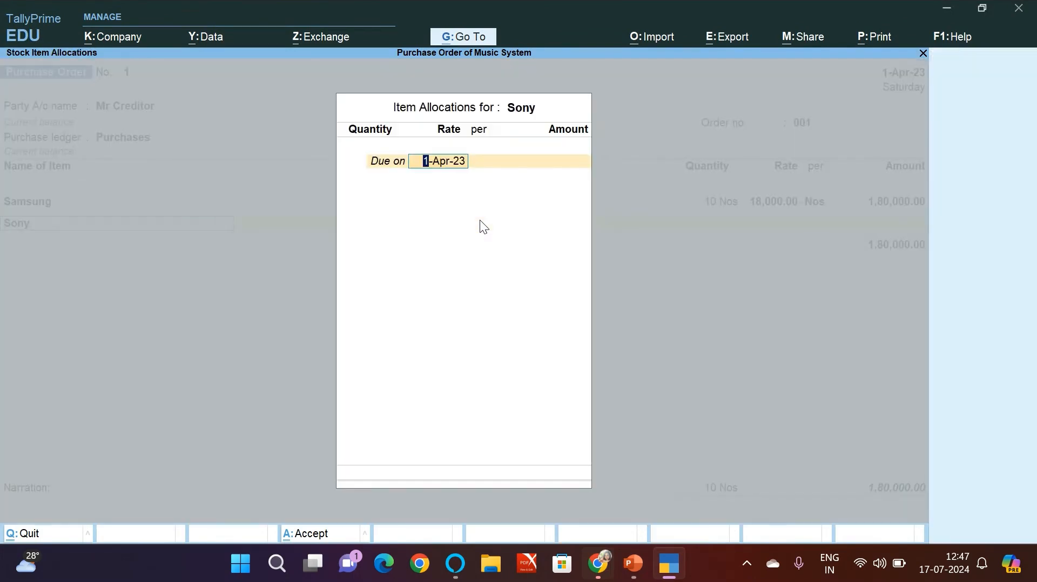
key(Return)
key(alt+Tab)
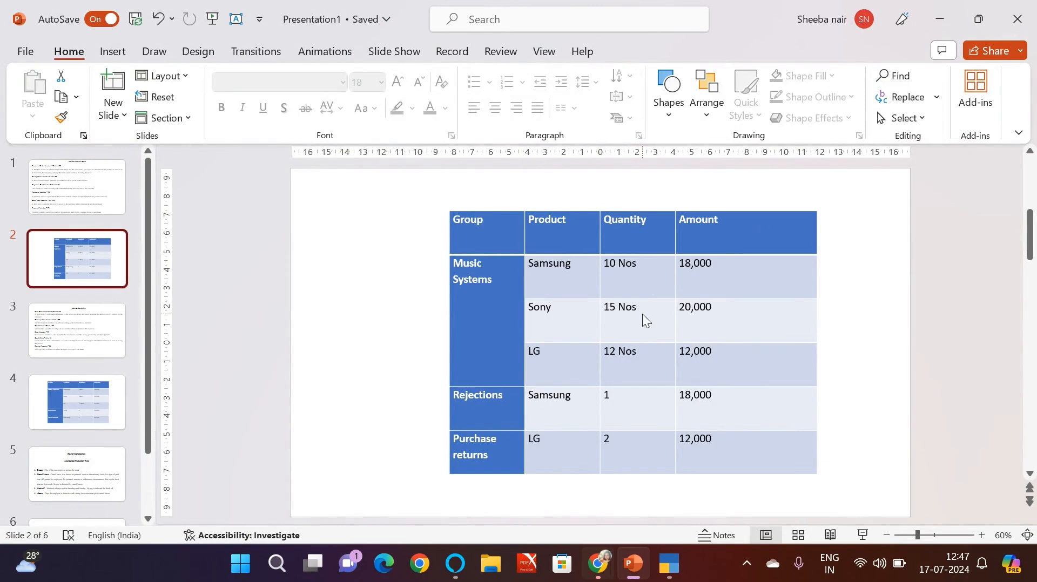
key(alt+Tab)
text(15)
key(Return)
text(20,00)
key(Return)
key(Return)
key(Return)
key(Return)
key(Return)
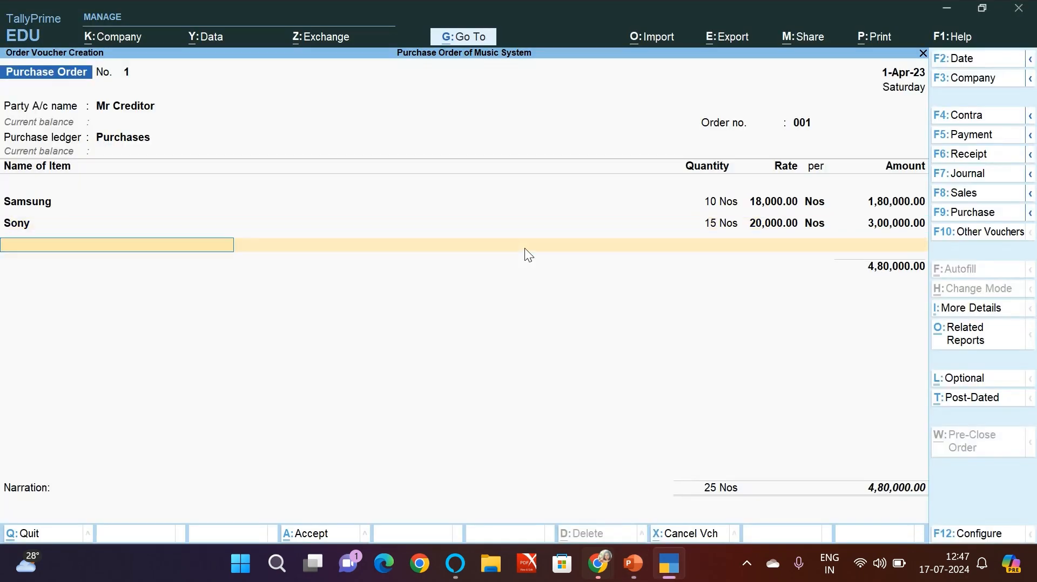
Step: Add LG to the purchase order, due 1-Apr-23, with 12 Nos at 12,000 each as in the PowerPoint table
text(L)
key(Return)
key(Return)
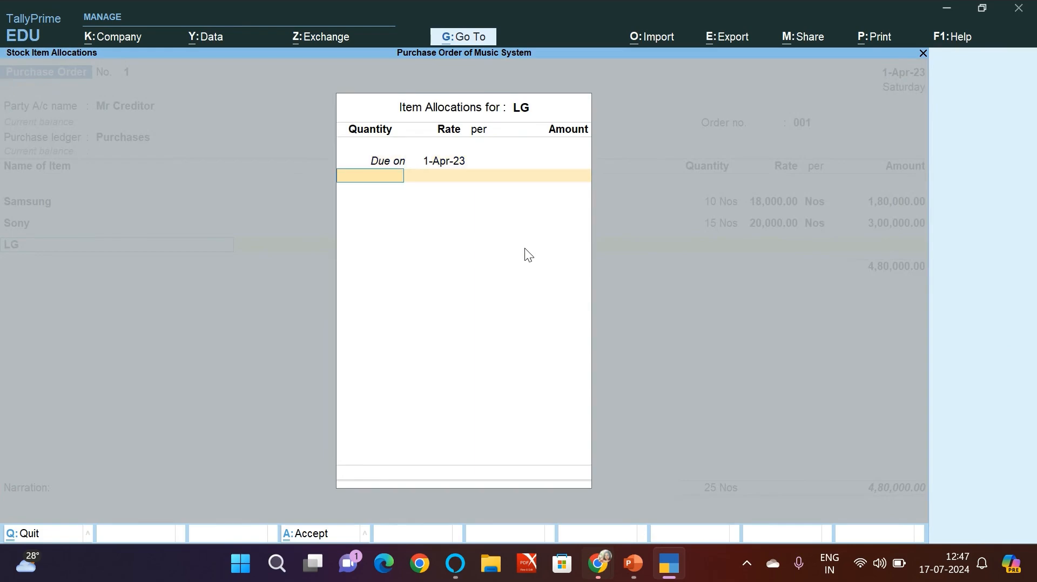
key(alt+Tab)
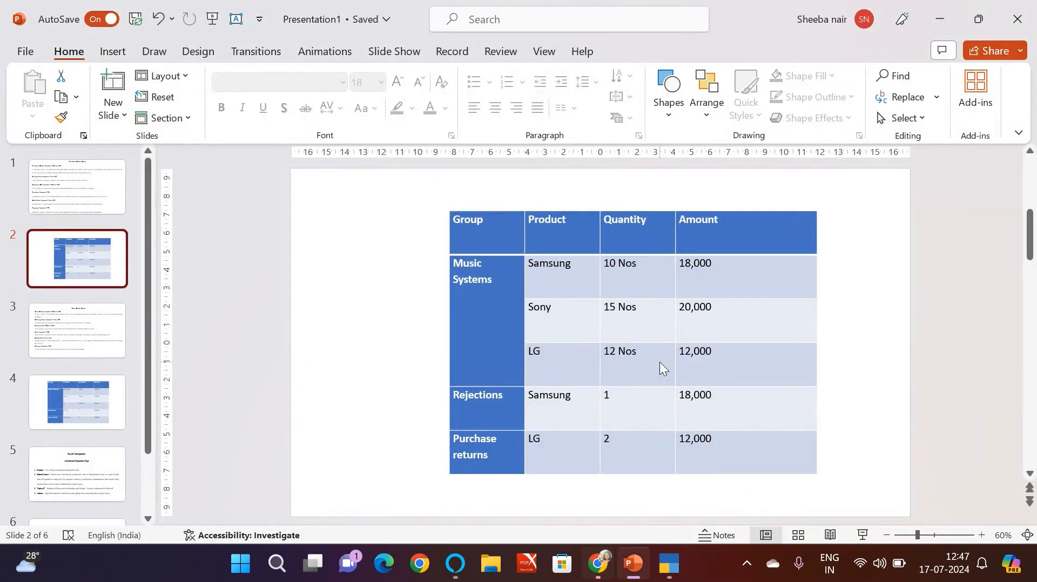
key(alt+Tab)
text(12)
key(Return)
text(12,00)
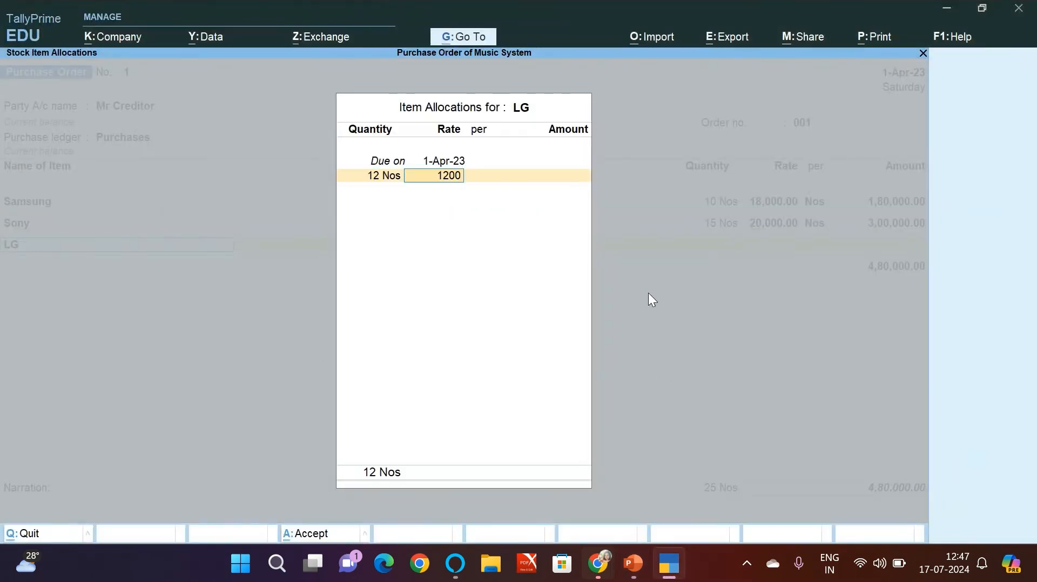
text(0)
key(Return)
key(Return)
key(Return)
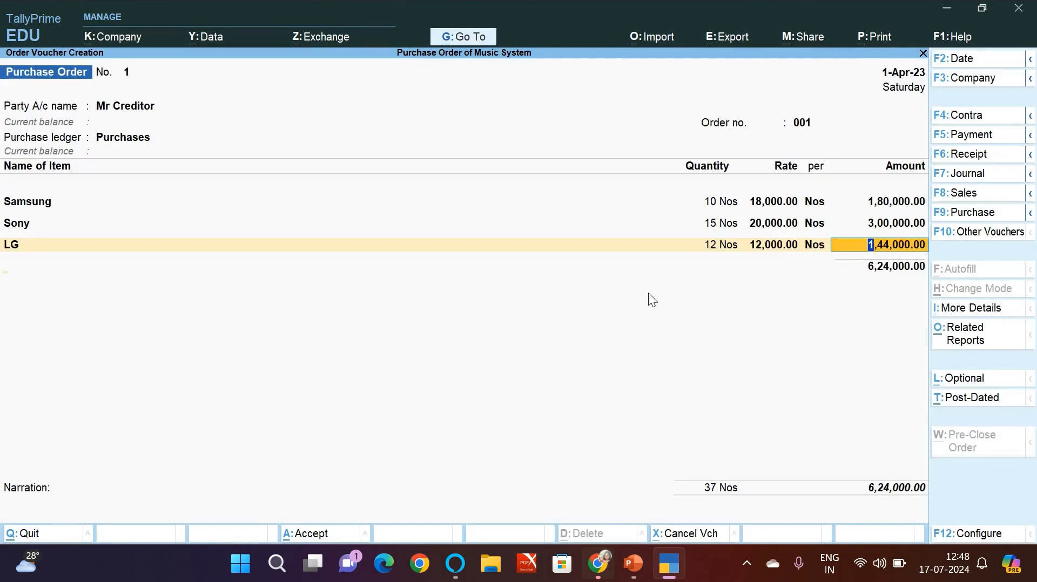
key(Return)
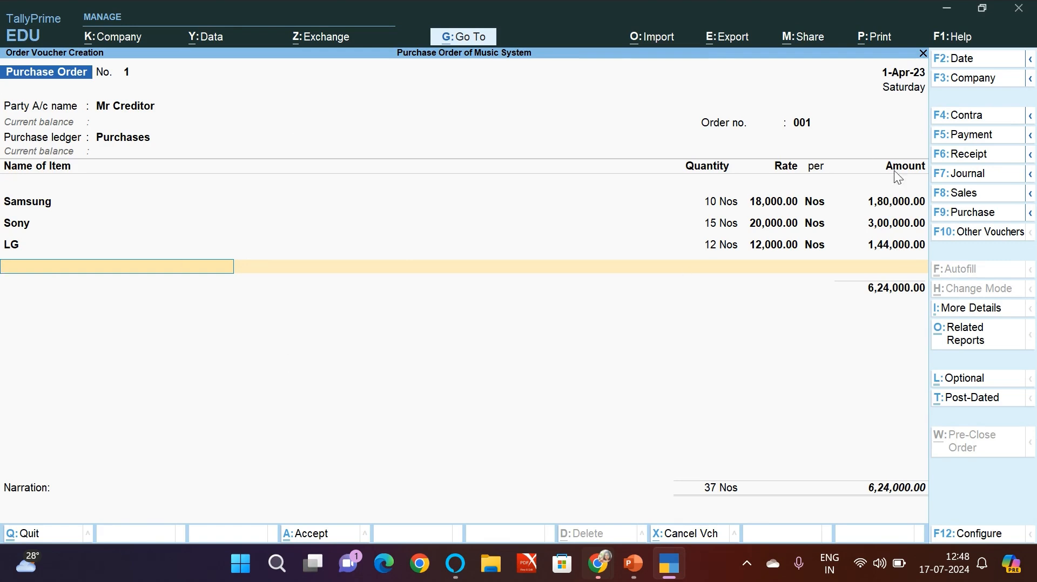
Step: End the item list without a narration and save the purchase order
key(Return)
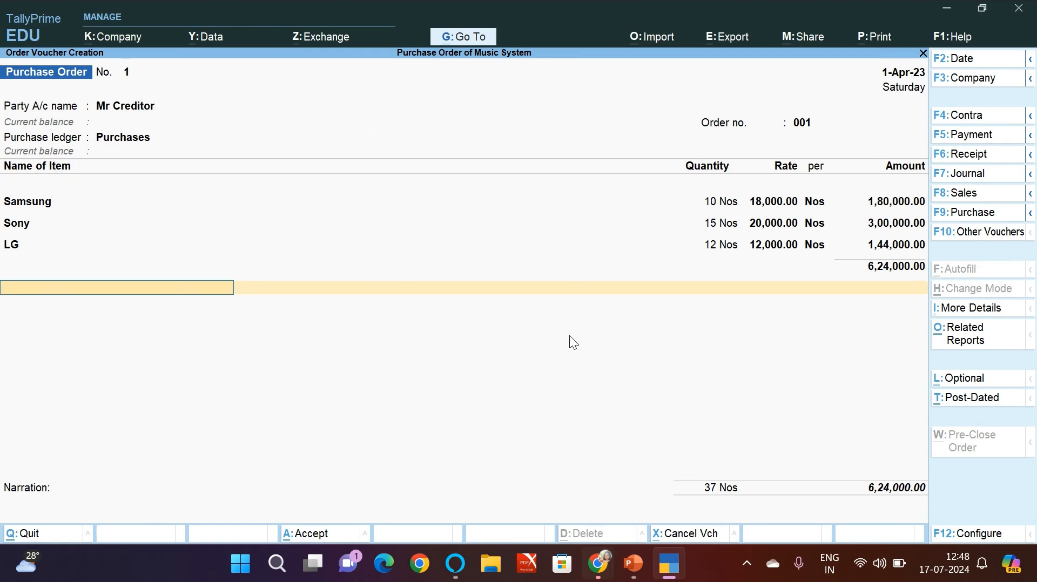
key(Return)
key(Return)
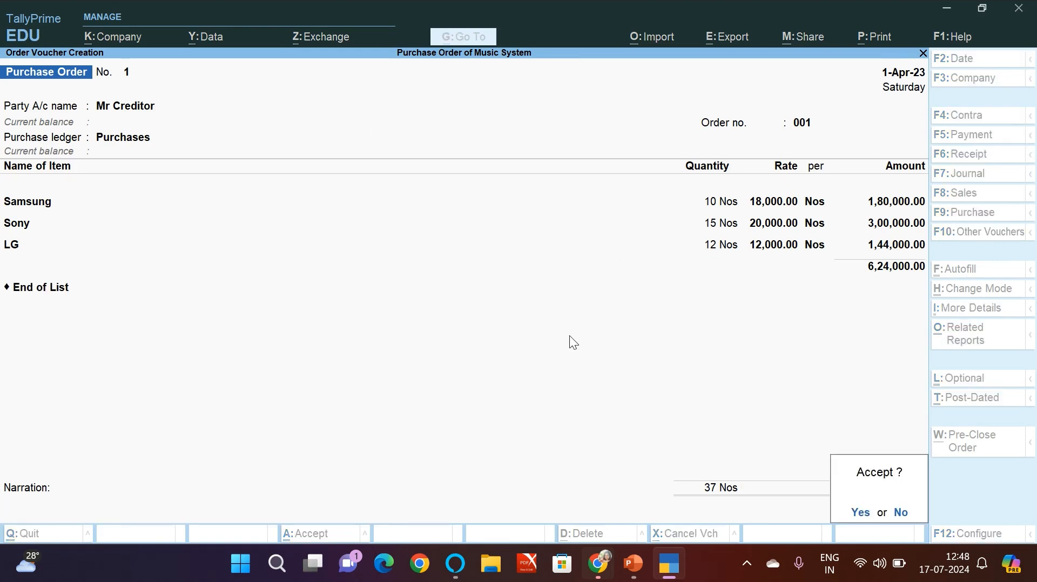
key(Return)
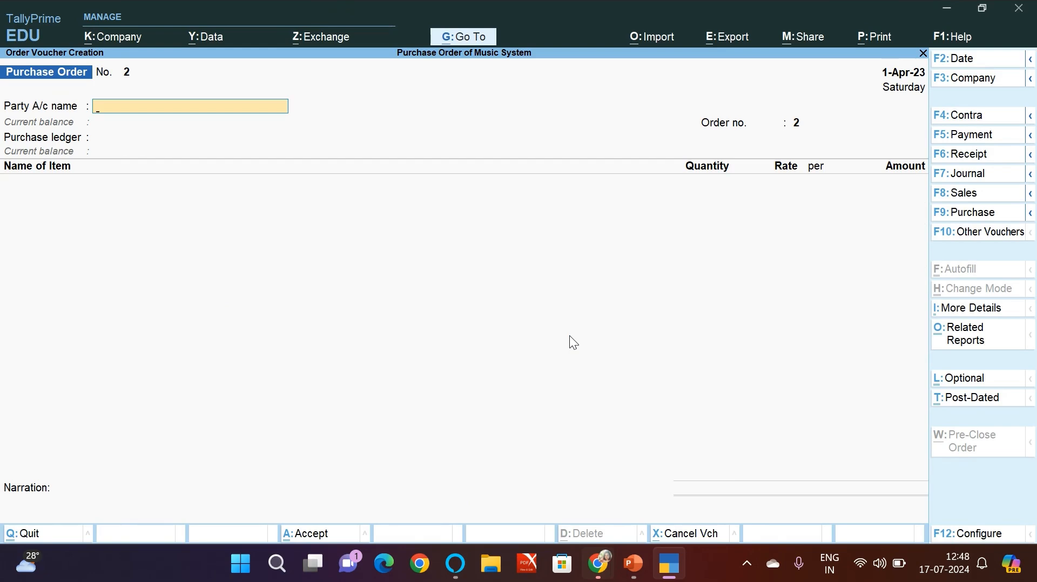
Step: Check the Purchase Order Cycle slide in PowerPoint and change the TallyPrime voucher type to Receipt Note
key(alt+Tab)
click(125, 173)
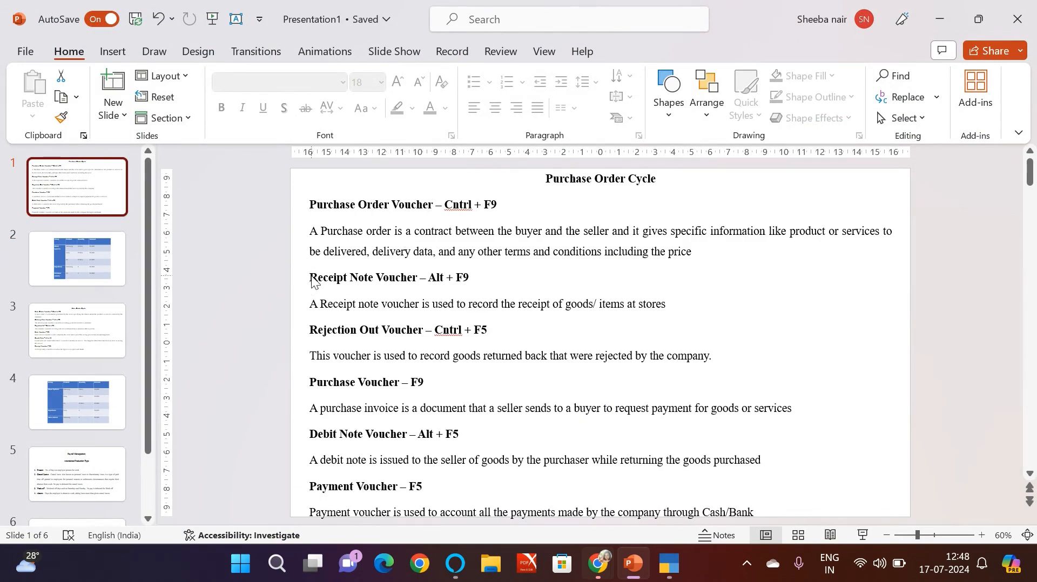
key(alt+Tab)
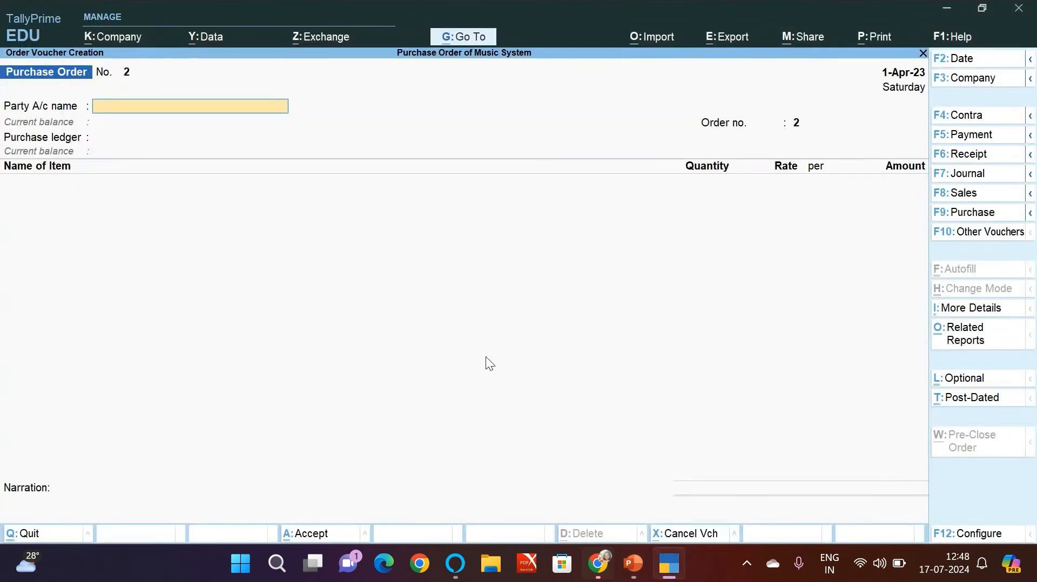
key(alt+F9)
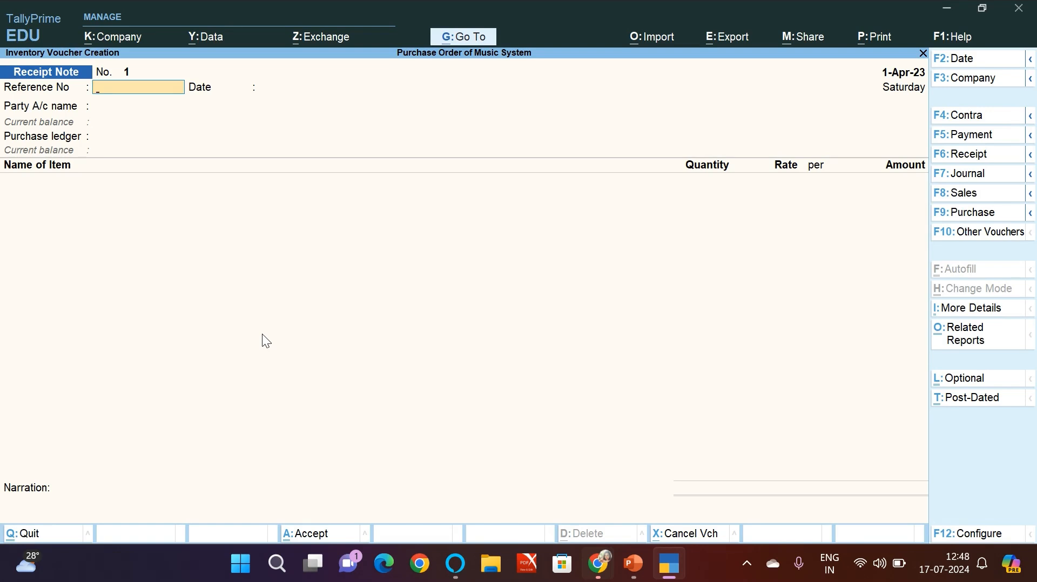
Step: Set the receipt note's reference number to 001, its date to 1-Apr-23 and its party account to Mr Creditor
text(001)
key(Return)
key(Return)
key(Down)
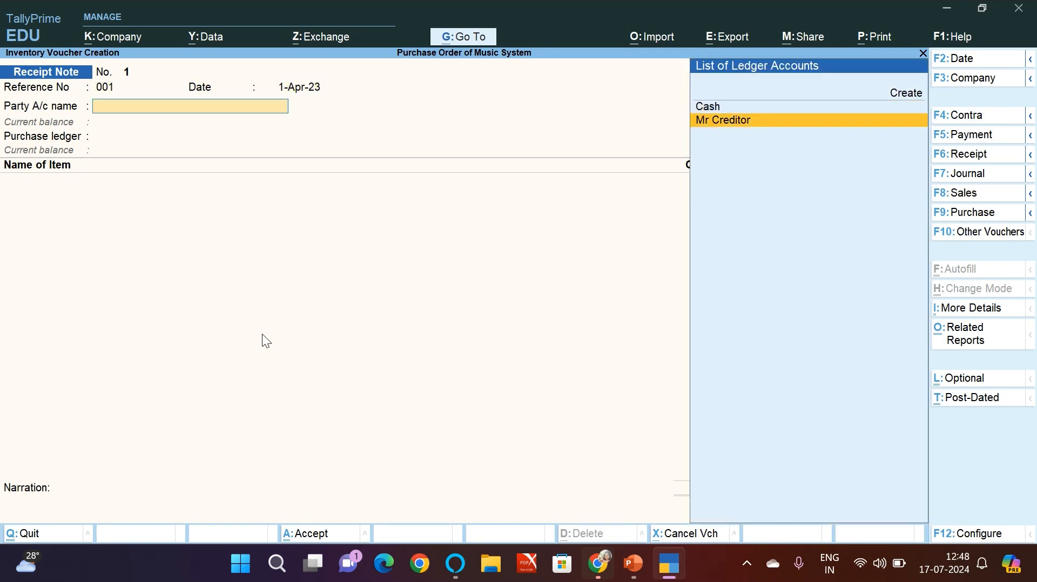
key(Return)
Step: Link the receipt note to purchase order 001 and accept the default receipt details, party details and Purchases ledger
key(Down)
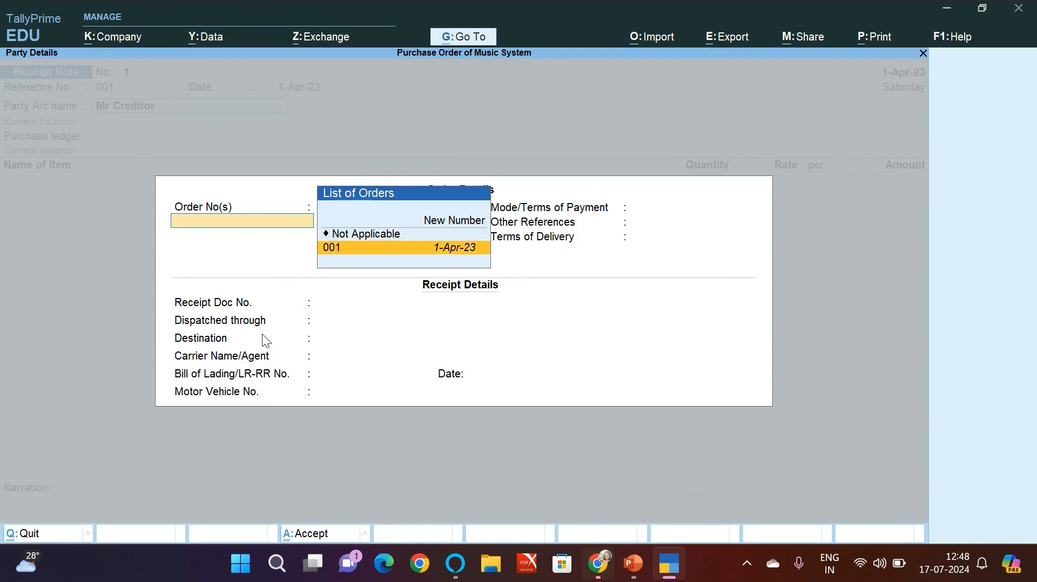
click(354, 253)
click(354, 249)
key(Return)
key(Return)
key(Return)
key(Return)
key(Return)
key(Return)
key(Return)
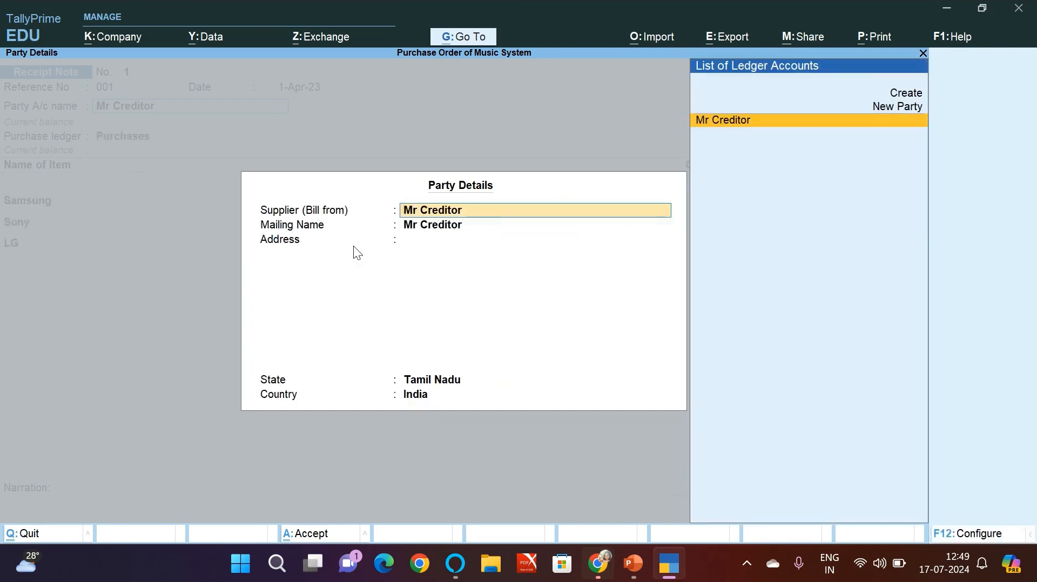
key(Return)
key(Return)
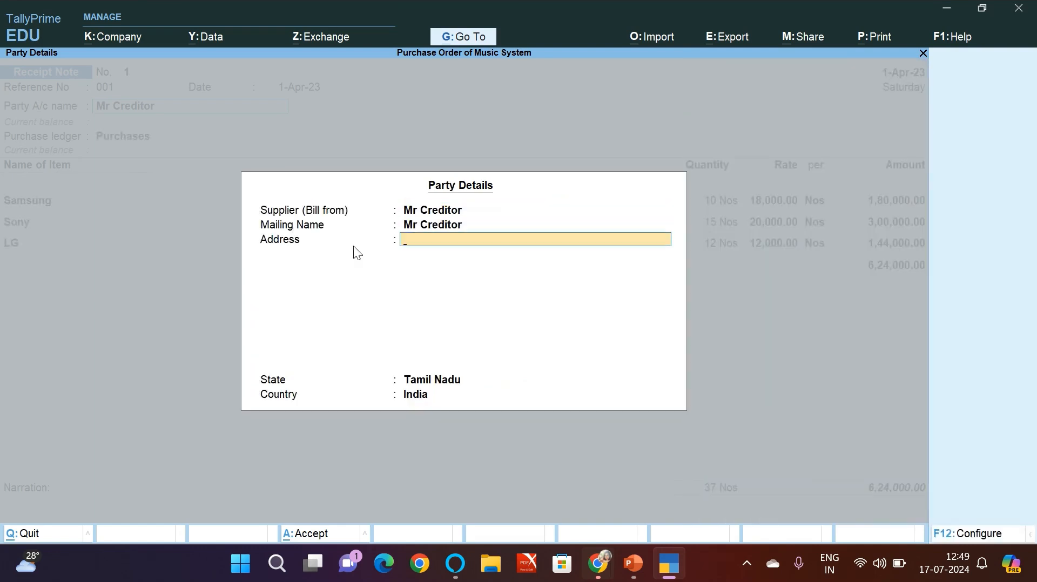
key(Return)
key(Return)
key(Return)
key(Return)
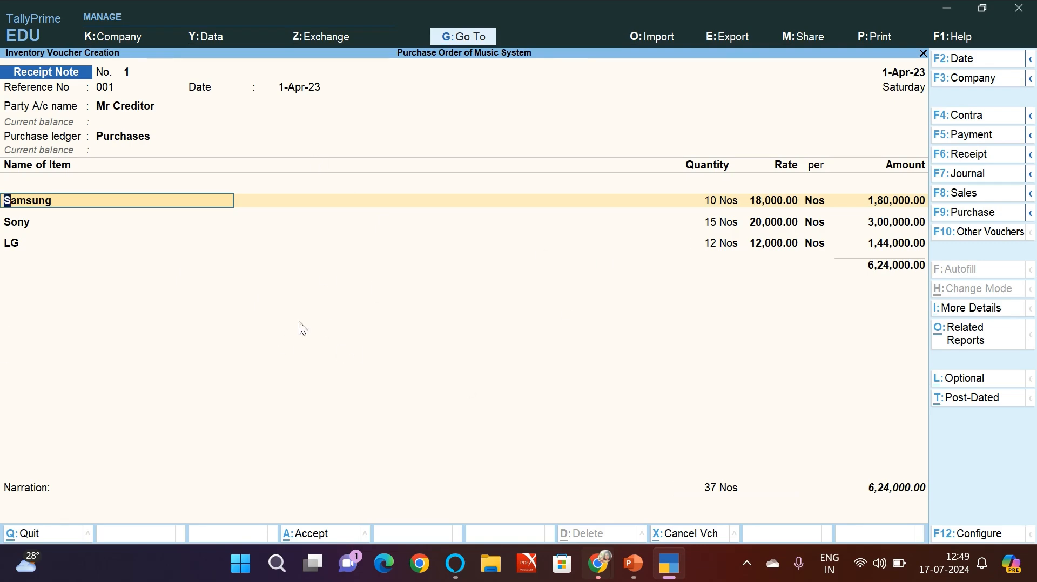
Step: Accept the Samsung, Sony and LG allocations with tracking number 001 and order 001, and save the receipt note
key(Return)
key(Return)
key(Return)
key(Return)
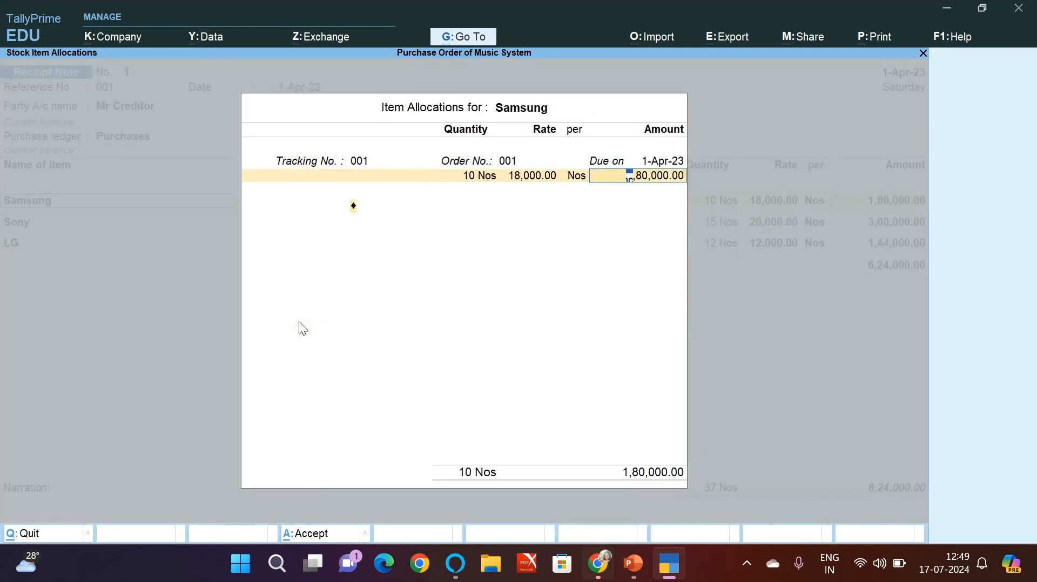
key(Return)
key(Return)
key(Return)
key(Return)
key(Return)
key(Return)
key(Return)
key(Return)
key(Return)
key(Return)
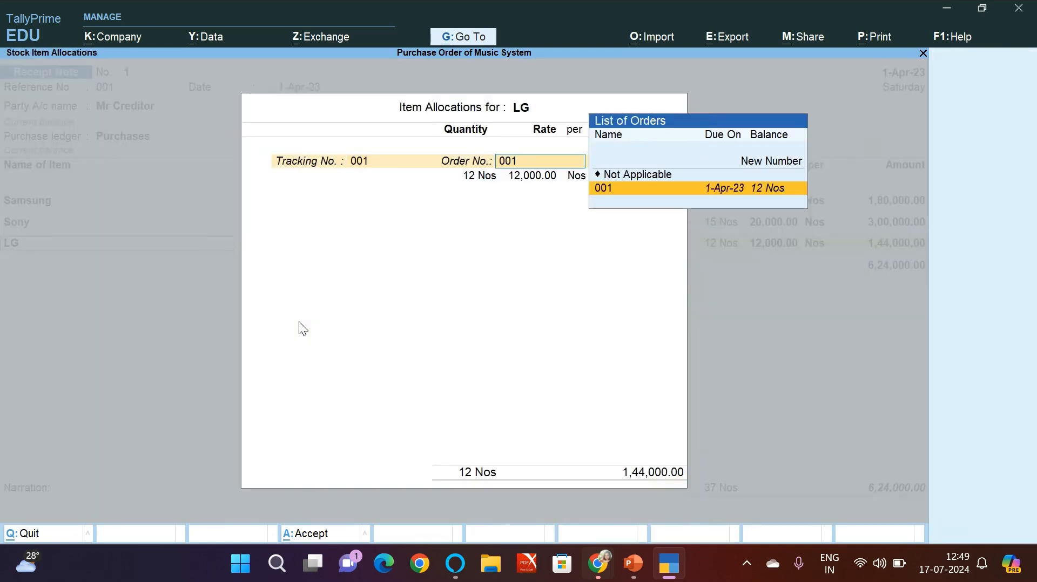
key(Return)
key(Return)
key(Return)
key(Return)
key(Return)
key(Return)
key(Return)
key(Return)
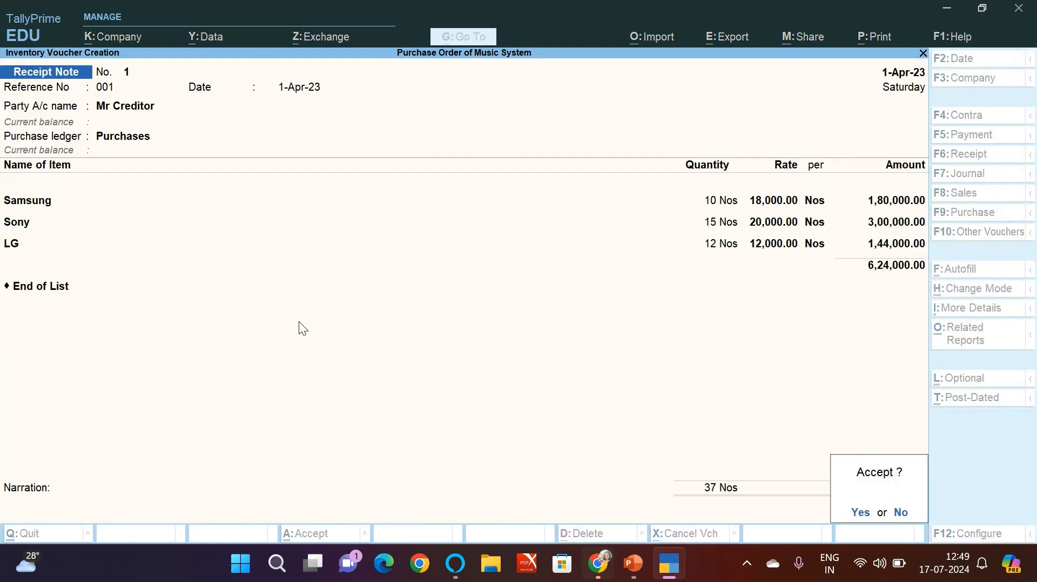
key(Return)
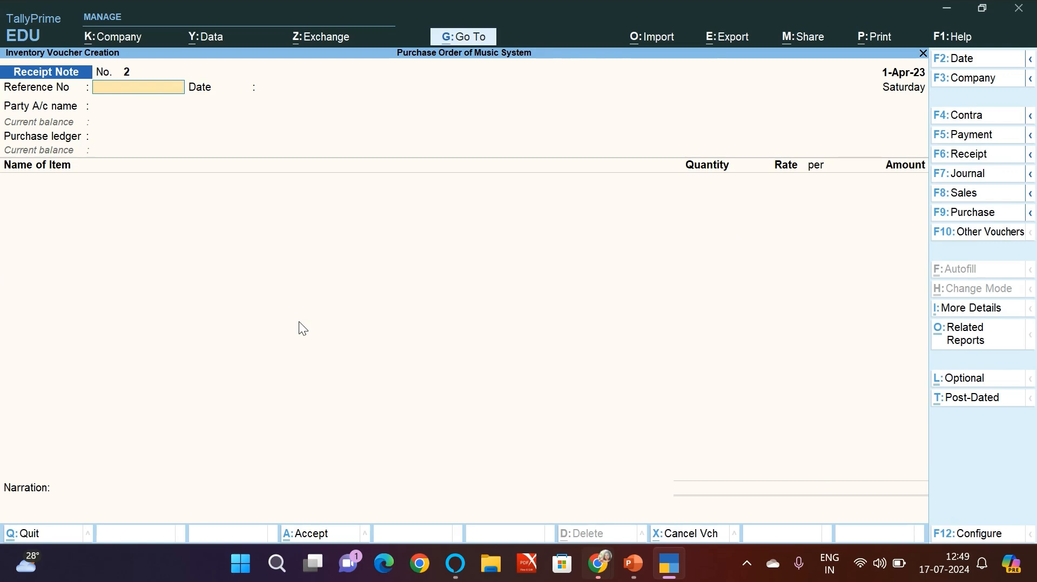
Step: Check the rejections row and the Purchase Order Cycle slide in PowerPoint, and change the TallyPrime voucher type to Rejections Out
key(alt+Tab)
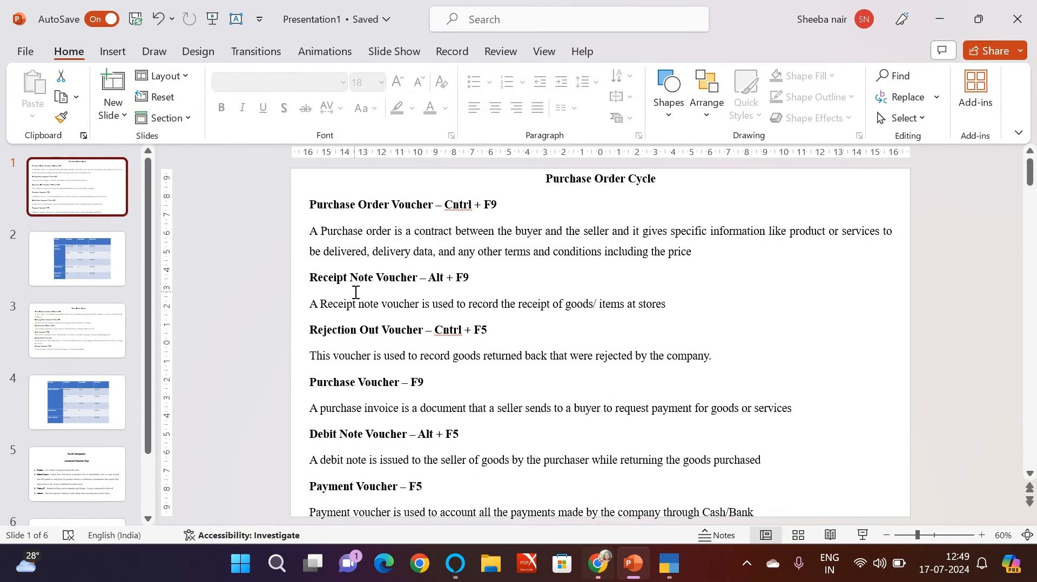
click(48, 265)
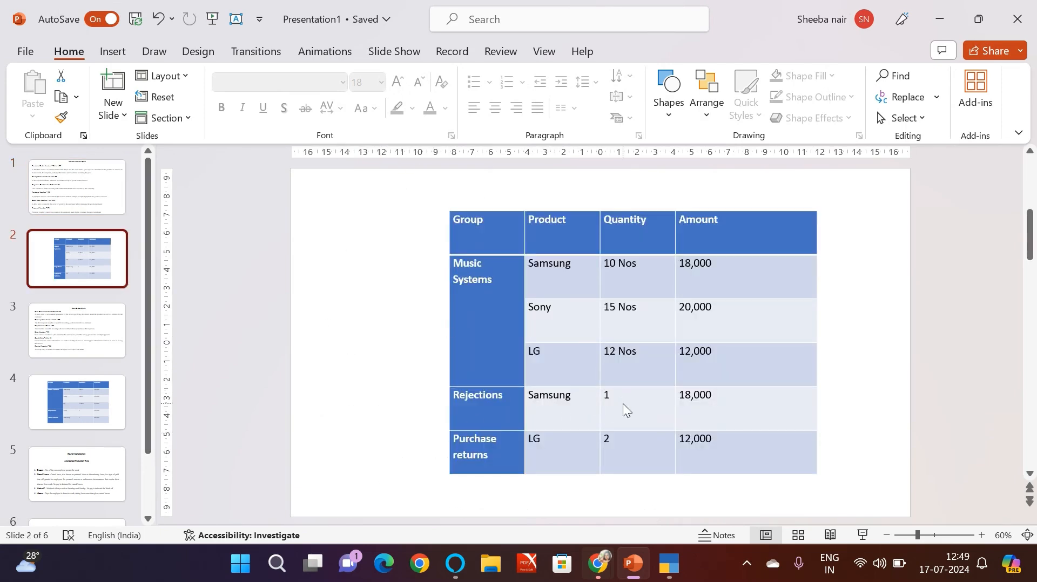
key(alt+Tab)
key(alt+Tab)
click(43, 204)
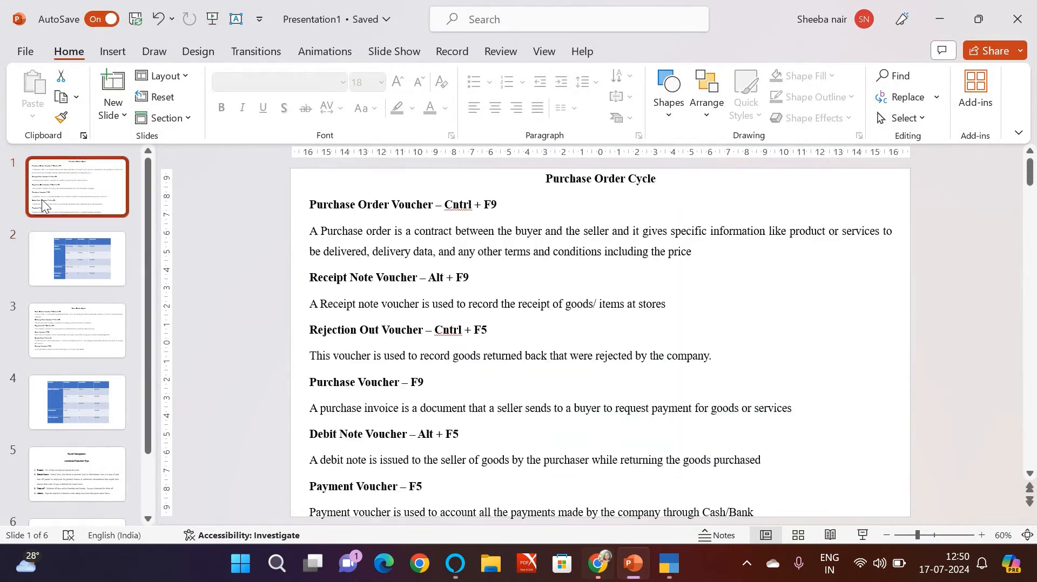
key(alt+Tab)
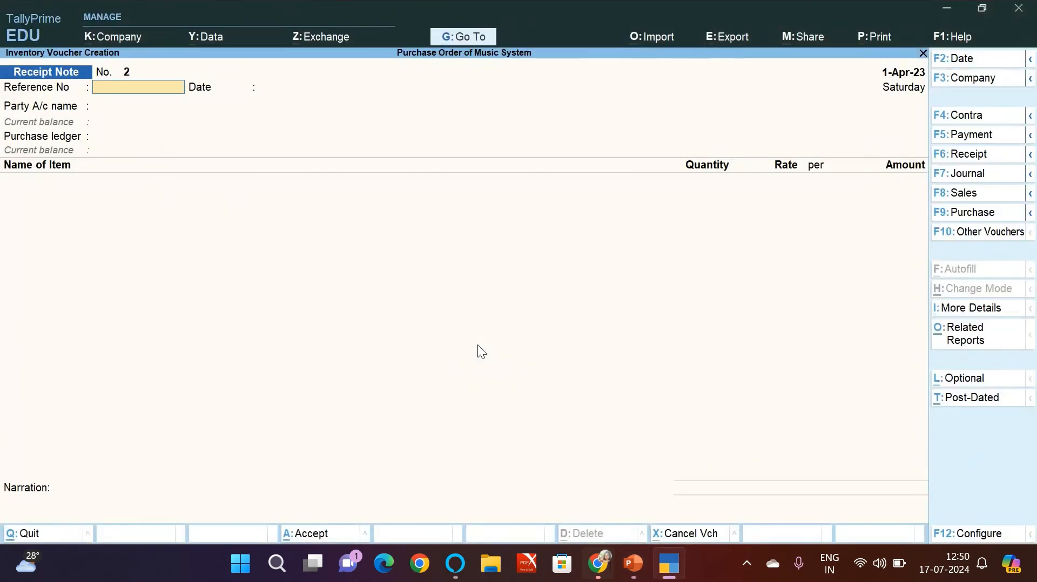
key(ctrl+F5)
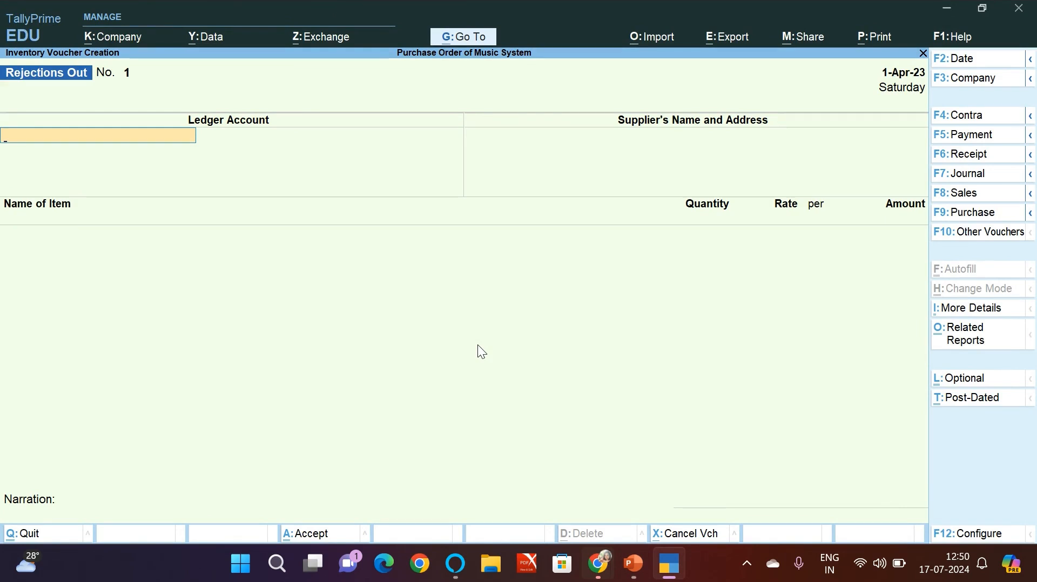
Step: Set the rejections out ledger account to Mr Creditor and accept the default supplier name with a blank address
text(M)
key(Return)
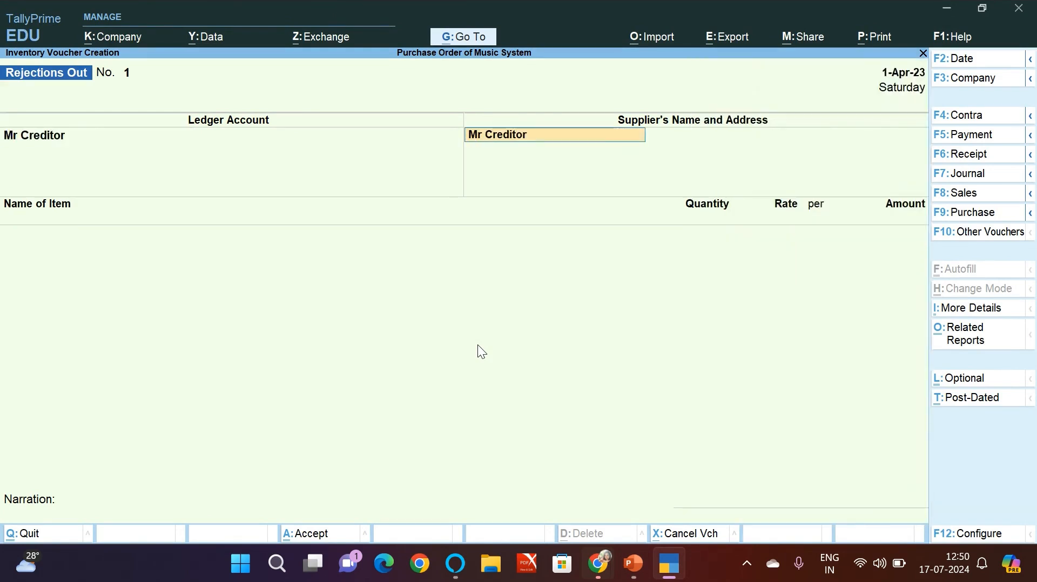
key(Return)
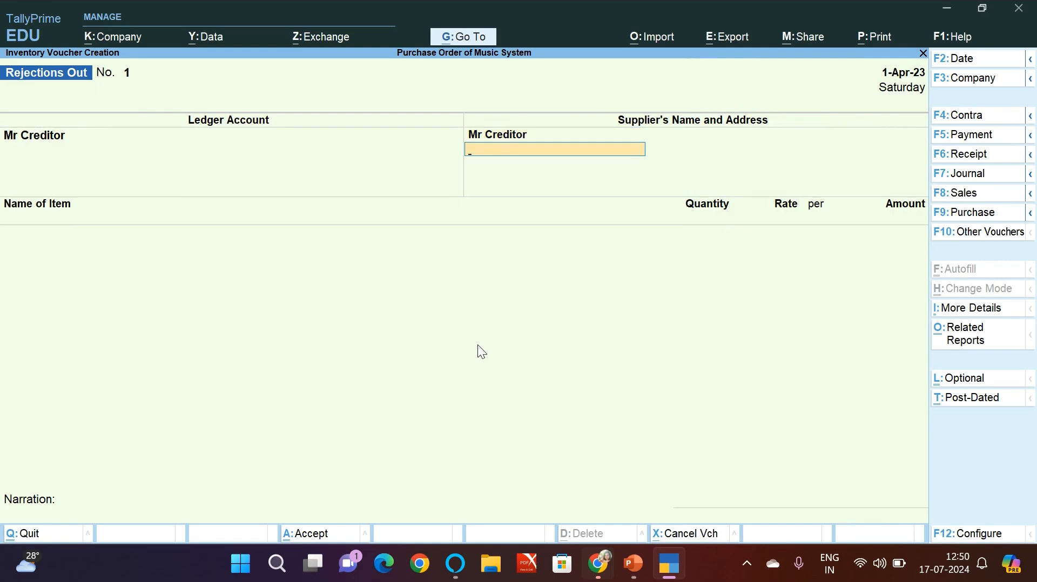
key(Return)
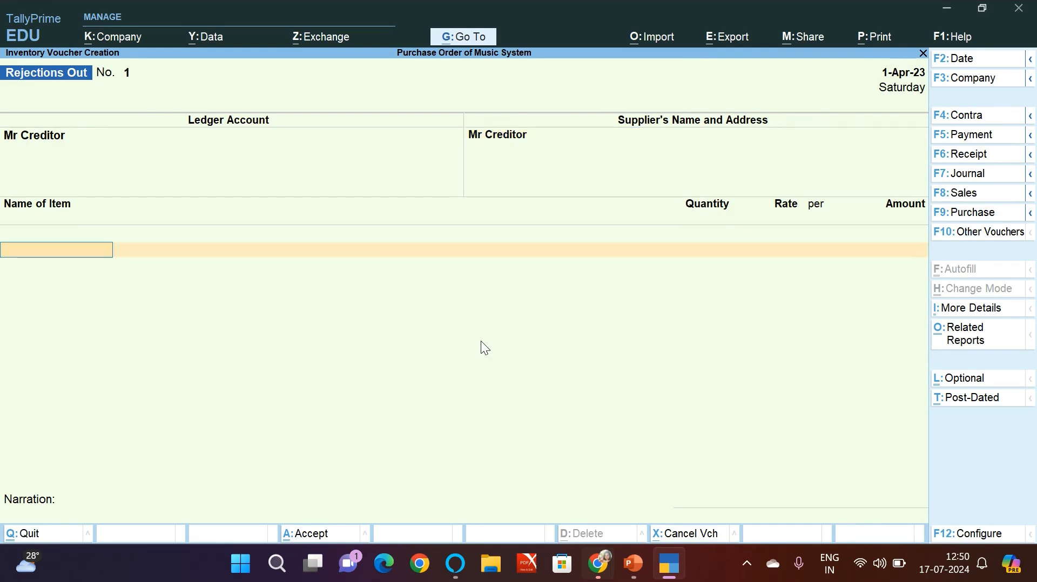
Step: Add Samsung to the rejections out voucher against tracking number 001, with quantity 1 Nos at a rate of 18,000.00
text(S)
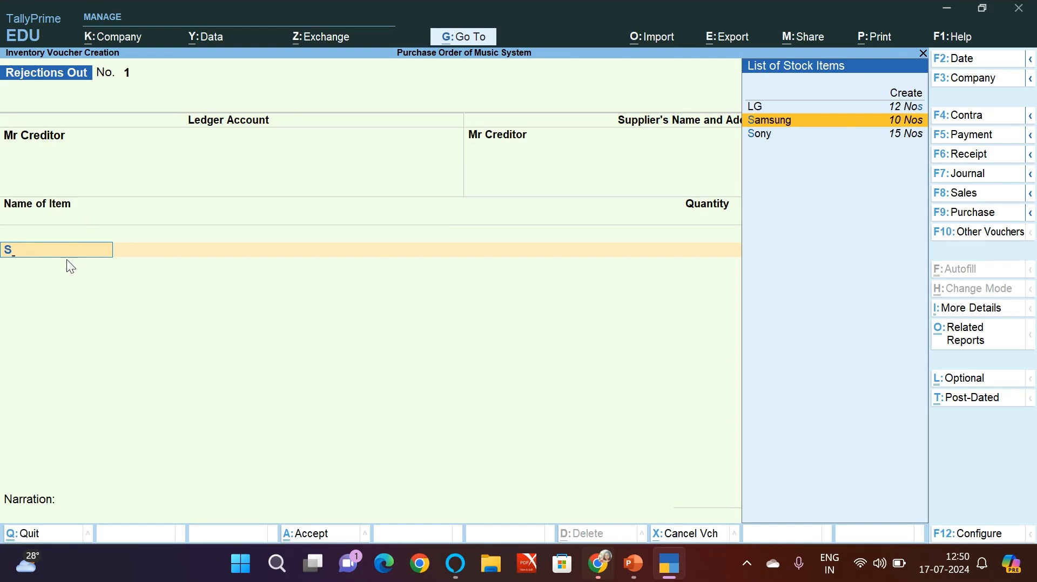
key(Return)
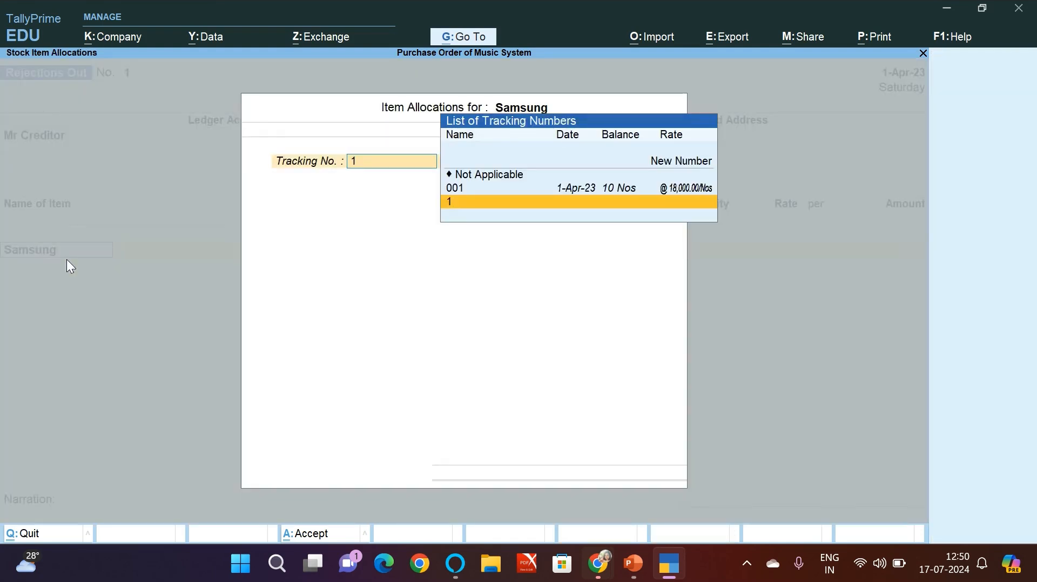
key(Up)
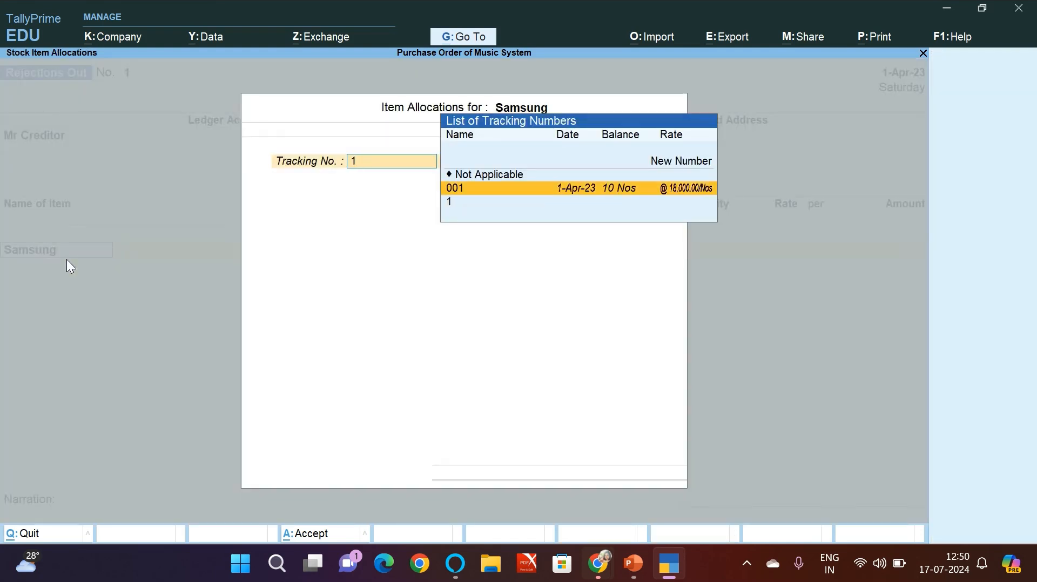
key(Return)
key(Return)
key(BackSpace)
text(1)
key(Return)
key(Return)
key(Return)
key(Return)
key(Return)
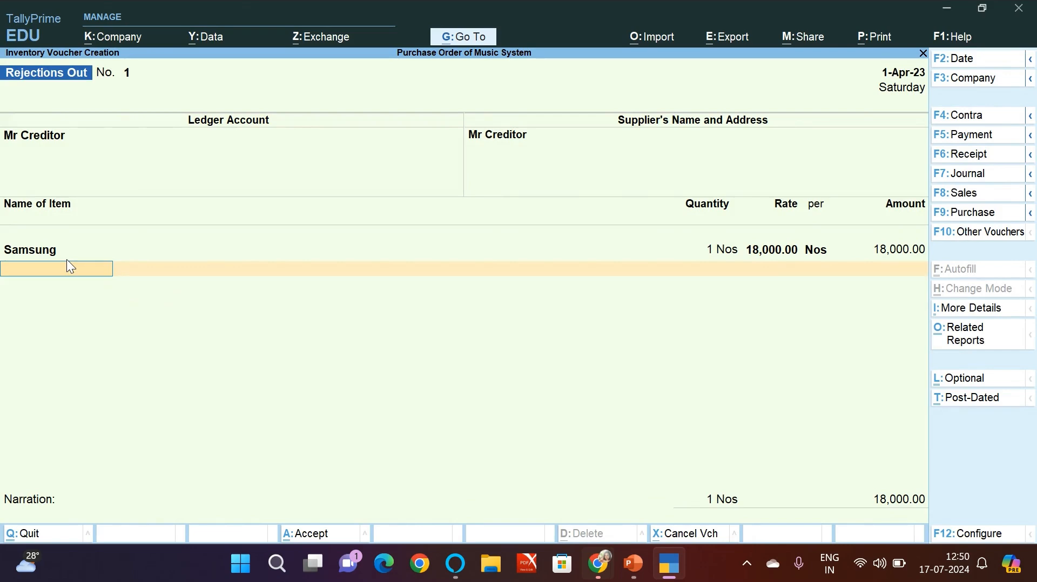
Step: End the item list, leave the narration blank and save the rejections out voucher
key(Return)
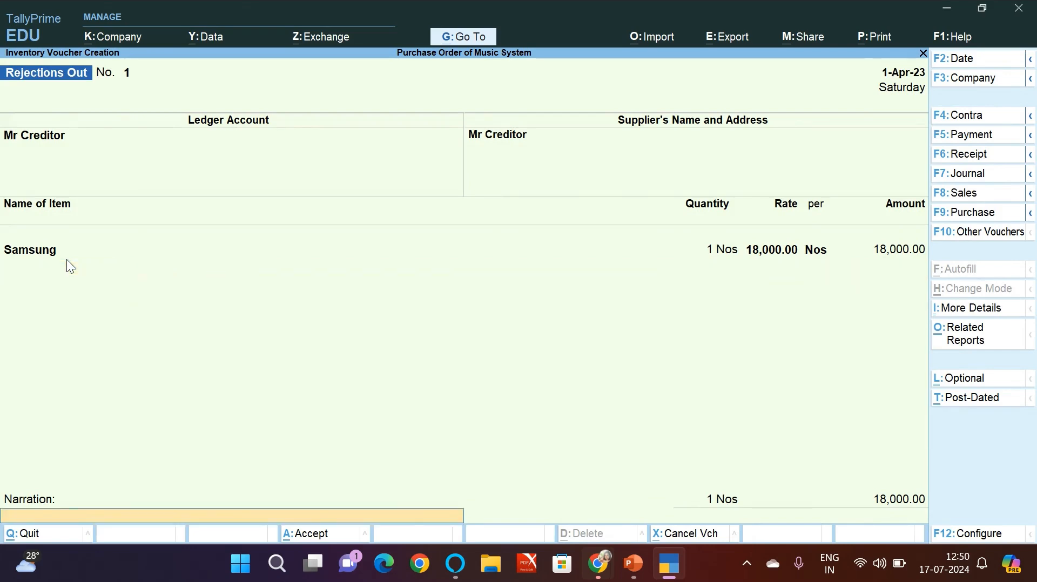
key(Return)
key(y)
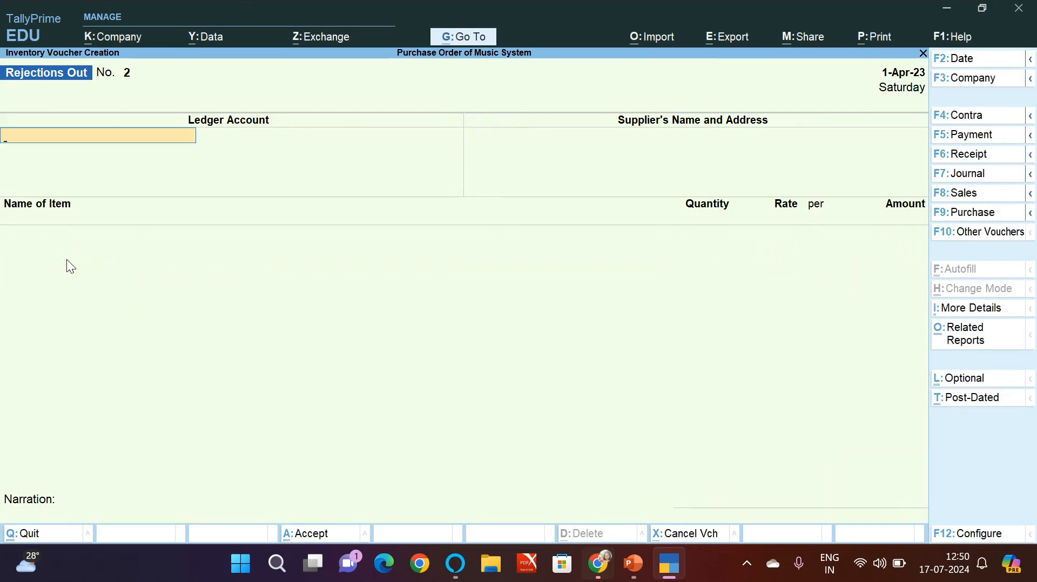
Step: Check the Purchase Order Cycle slide in PowerPoint and start a TallyPrime Purchase voucher with supplier invoice number 001 dated 1-Apr-23
key(alt+Tab)
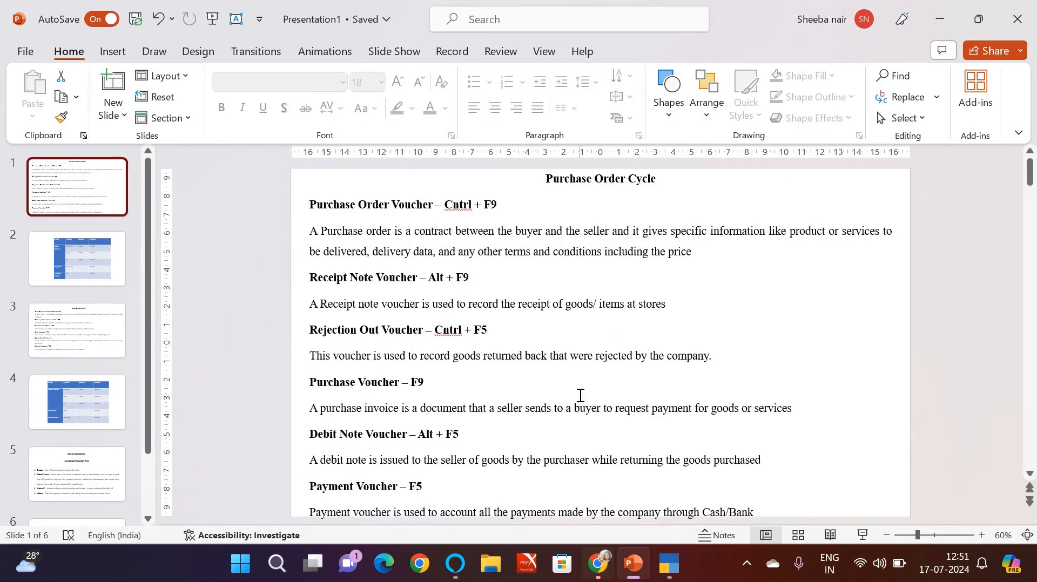
key(alt+Tab)
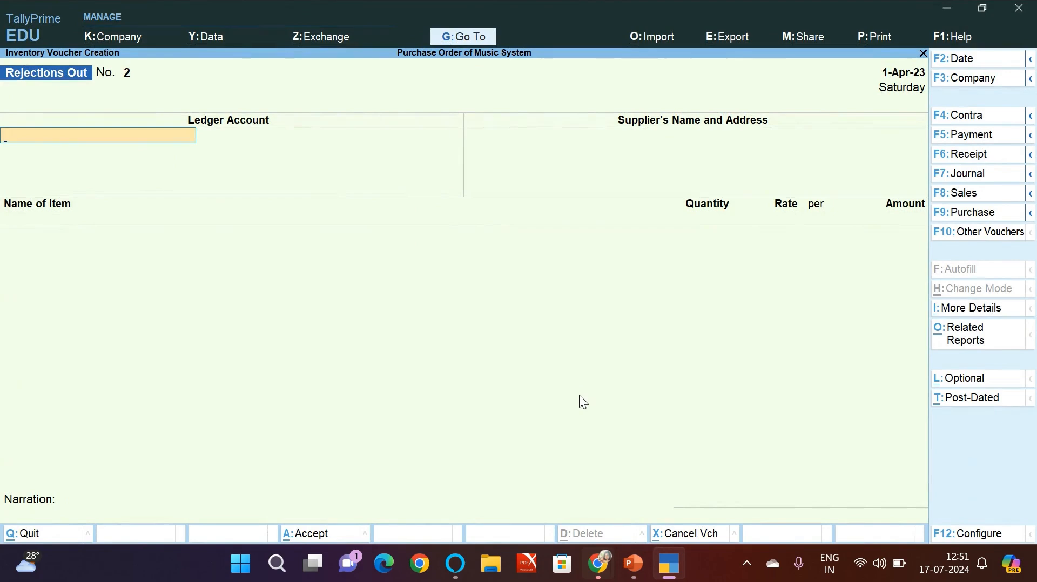
click(956, 213)
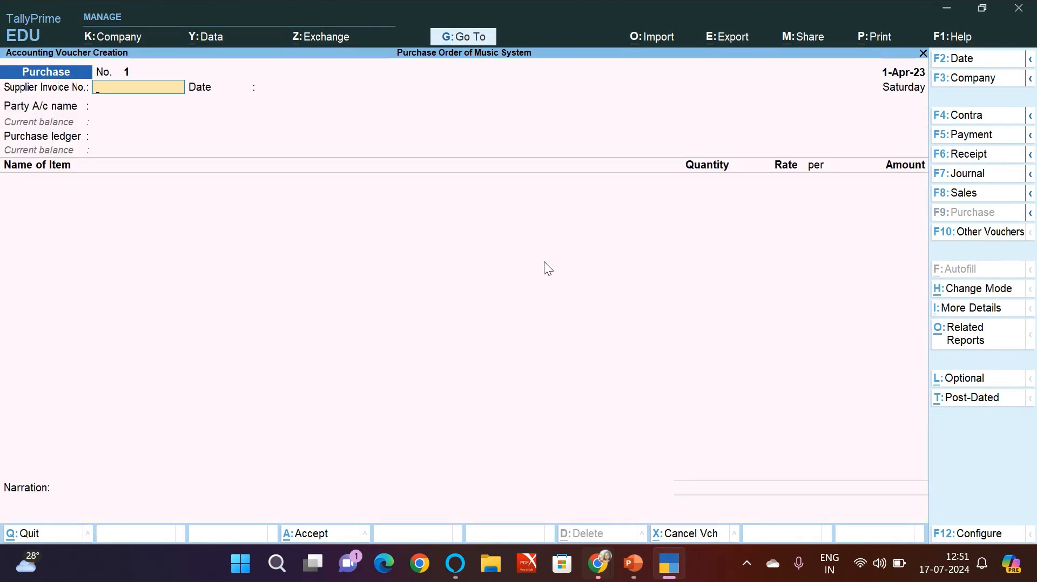
text(001)
key(Return)
Step: Set the purchase voucher's party account to Mr Creditor and link it to receipt note tracking number 001
key(Return)
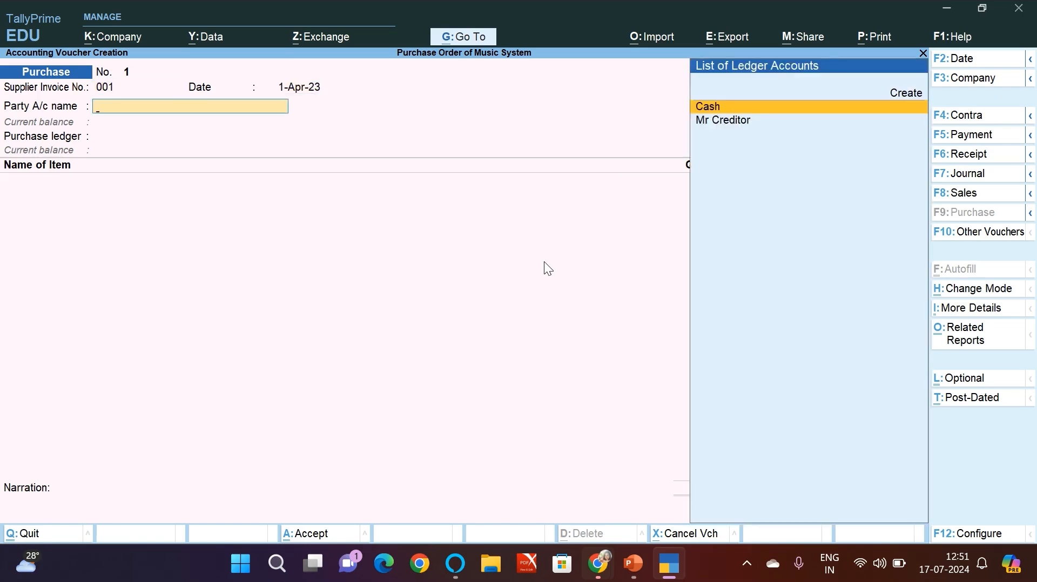
key(Down)
key(Return)
key(Down)
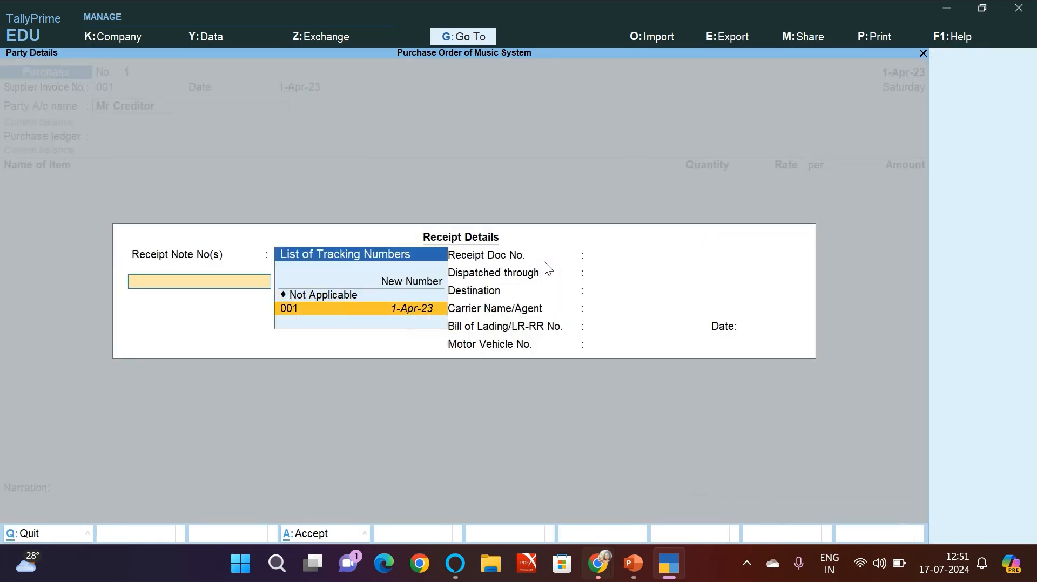
key(Return)
key(Return)
key(Return)
key(Return)
key(Return)
key(Return)
key(Return)
key(Return)
key(Return)
key(Return)
key(Return)
key(Return)
key(Return)
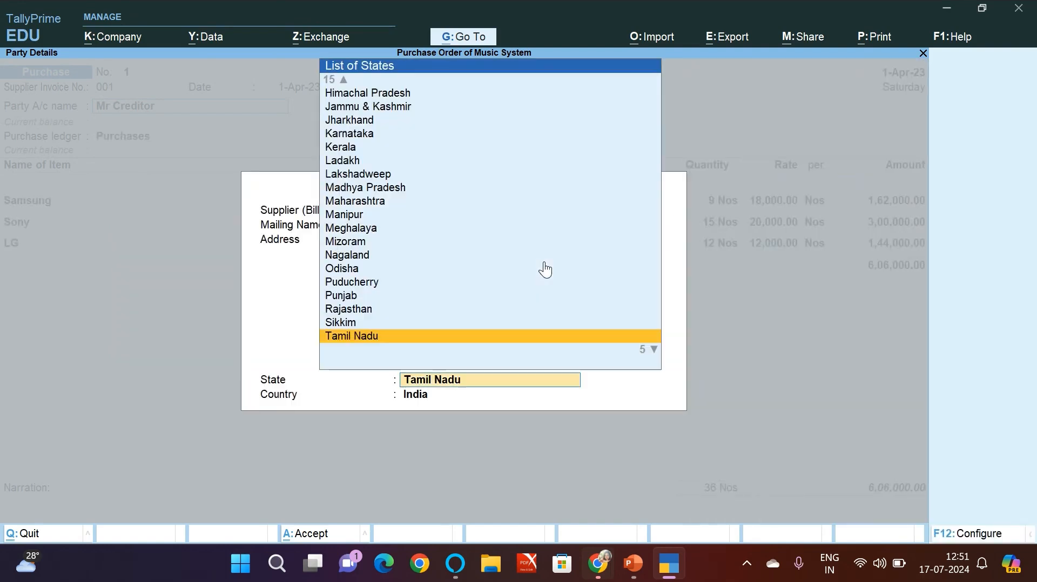
Step: Accept the default receipt details, party details with state Tamil Nadu, and Purchases ledger for the purchase voucher
key(Return)
key(Return)
key(Return)
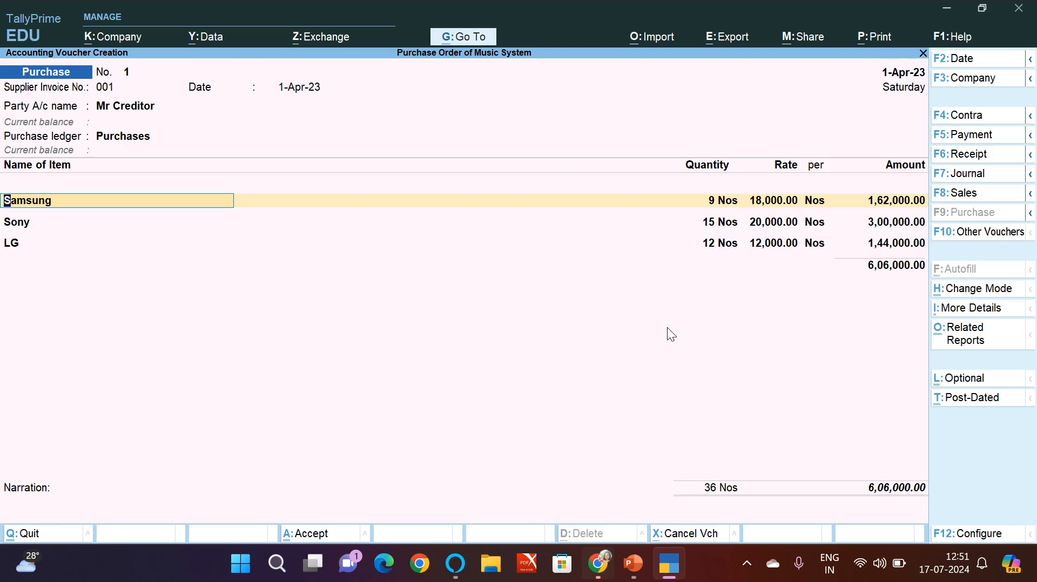
Step: Compare the purchase quantities with the product table slide in PowerPoint and accept the Samsung, Sony and LG allocations in the TallyPrime purchase voucher
key(alt+Tab)
click(56, 260)
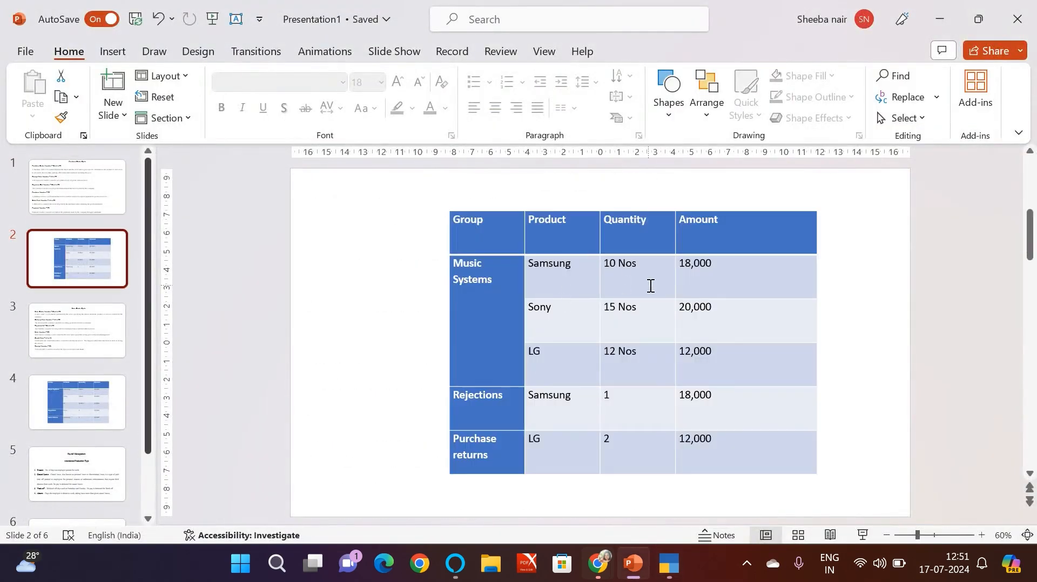
key(alt+Tab)
key(alt+Tab)
key(alt+Tab)
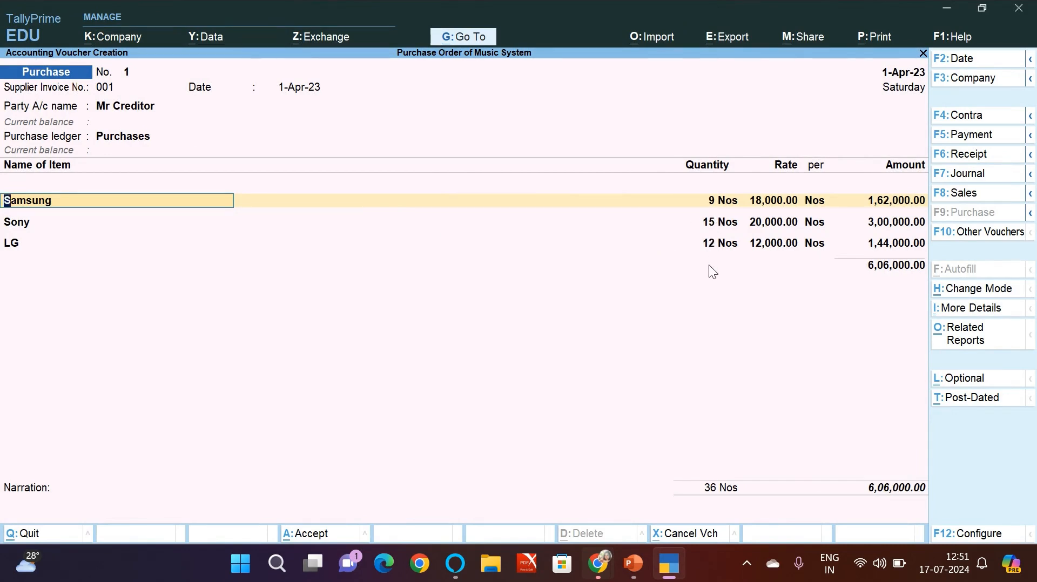
key(Return)
key(Return)
key(Return)
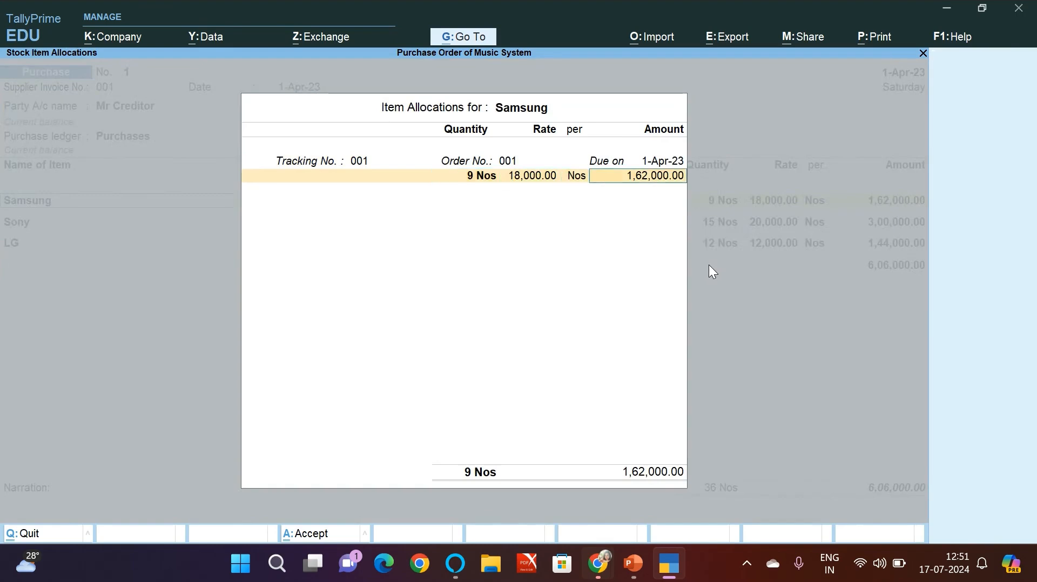
key(Return)
key(Return)
key(Return)
key(Return)
key(Return)
key(Return)
key(Return)
key(Return)
key(Return)
key(Return)
key(Return)
key(Return)
key(Return)
key(Return)
key(Return)
key(Return)
key(Return)
key(Return)
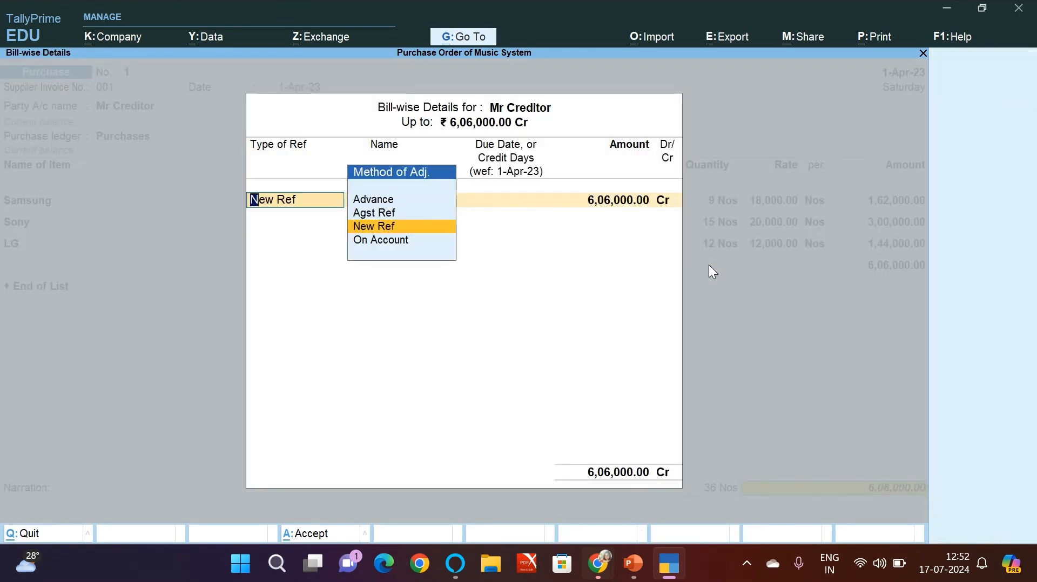
Step: Allocate 6,06,000.00 Cr for Mr Creditor as Agst Ref 001 in the bill-wise details and save the purchase voucher
key(Up)
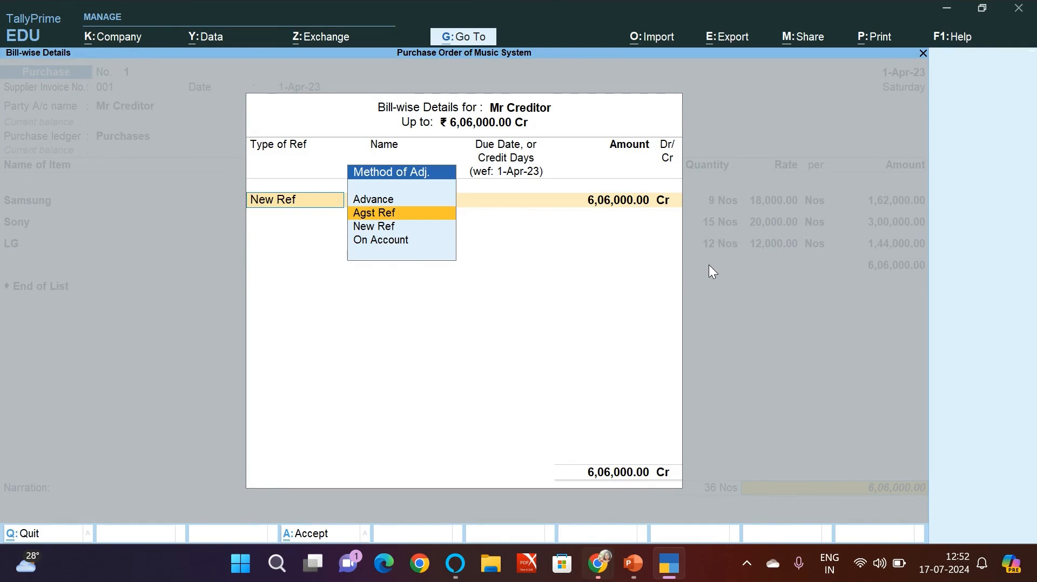
key(Return)
key(Return)
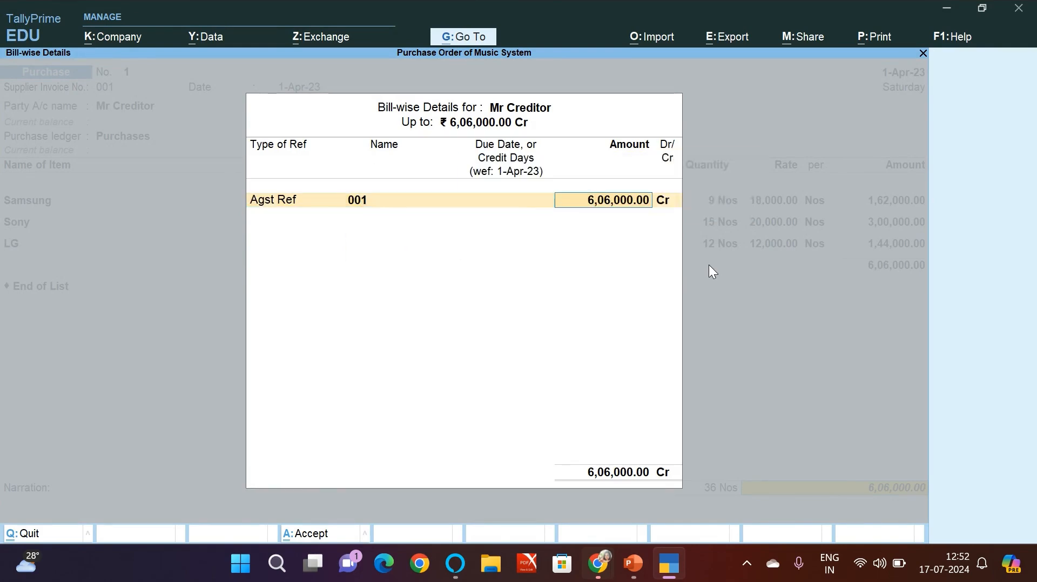
key(Return)
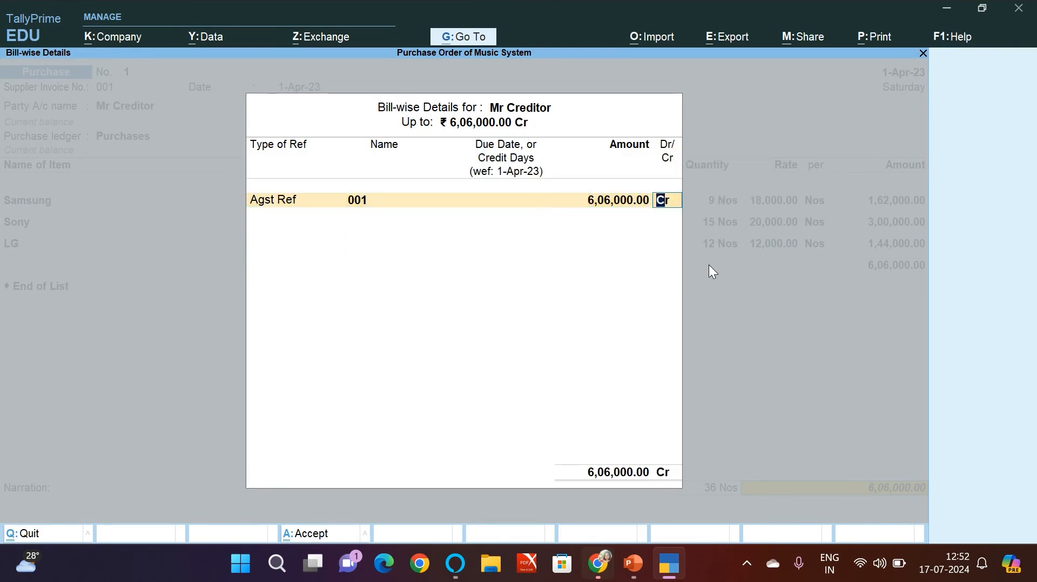
key(Return)
key(Return)
key(Return)
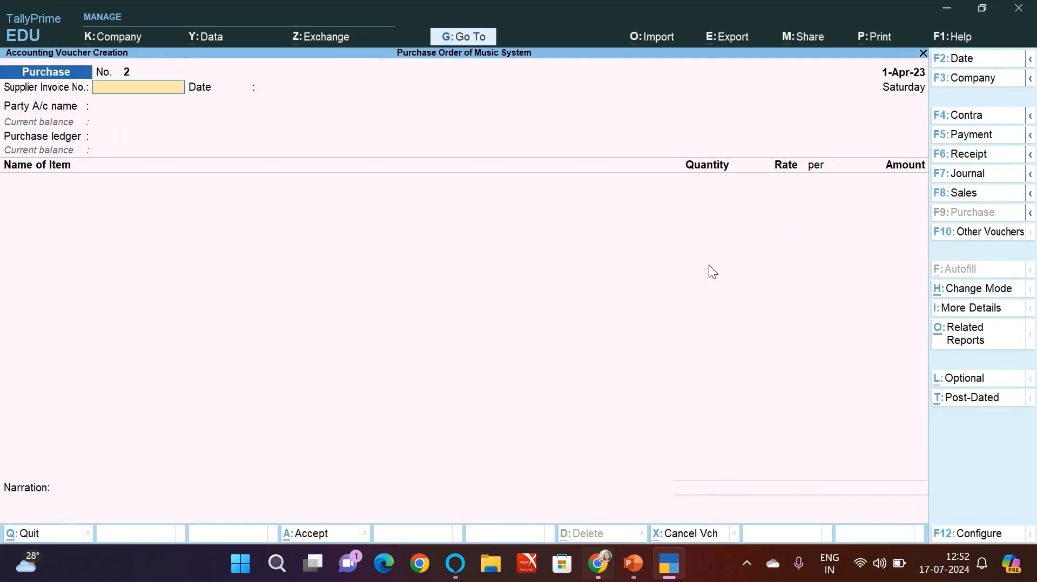
Step: Check the Debit Note entry on the Purchase Order Cycle slide in PowerPoint and change the TallyPrime voucher type to Debit Note
key(alt+Tab)
click(59, 172)
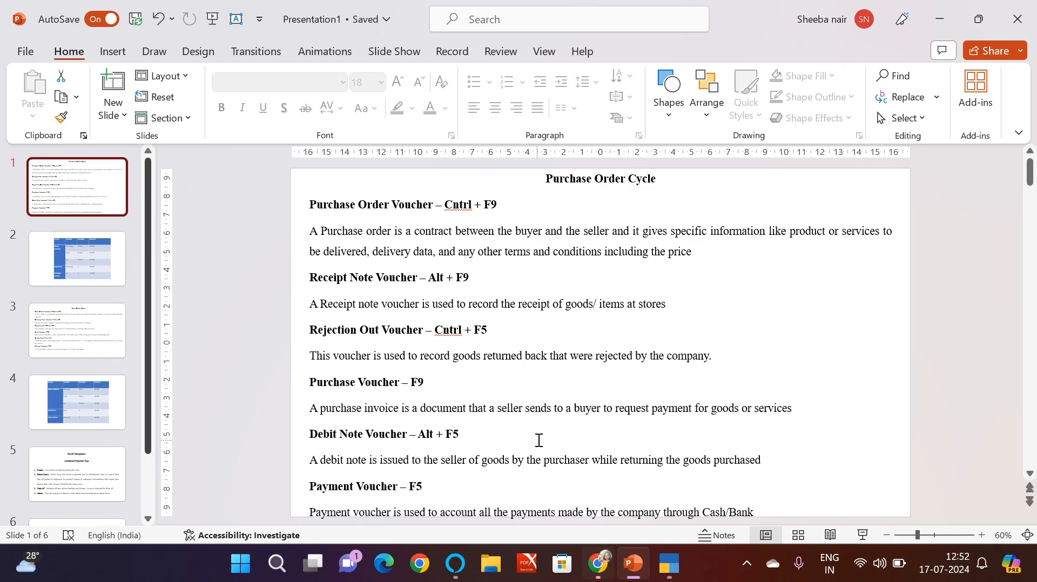
key(alt+Tab)
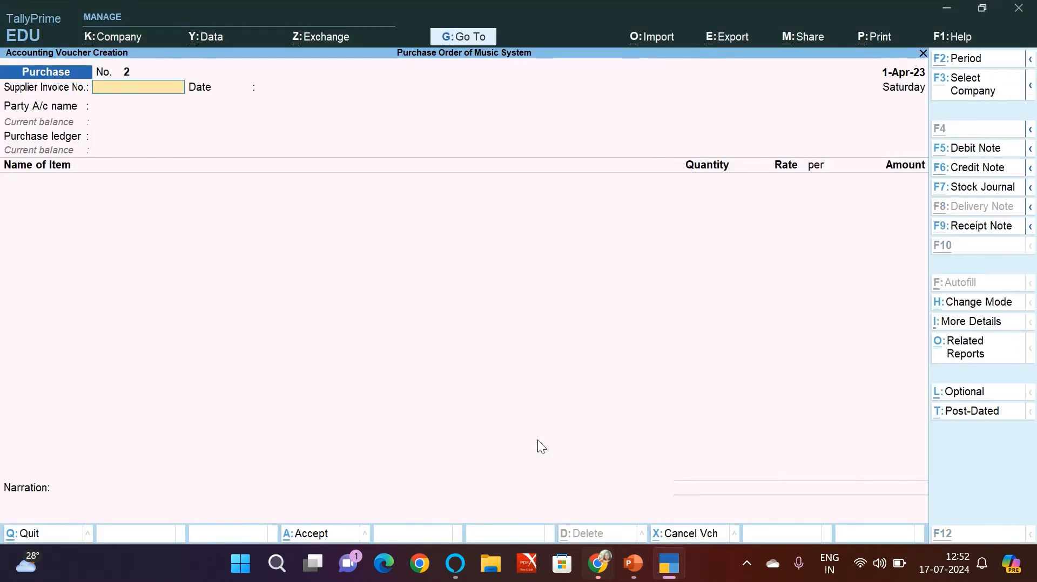
key(alt+F5)
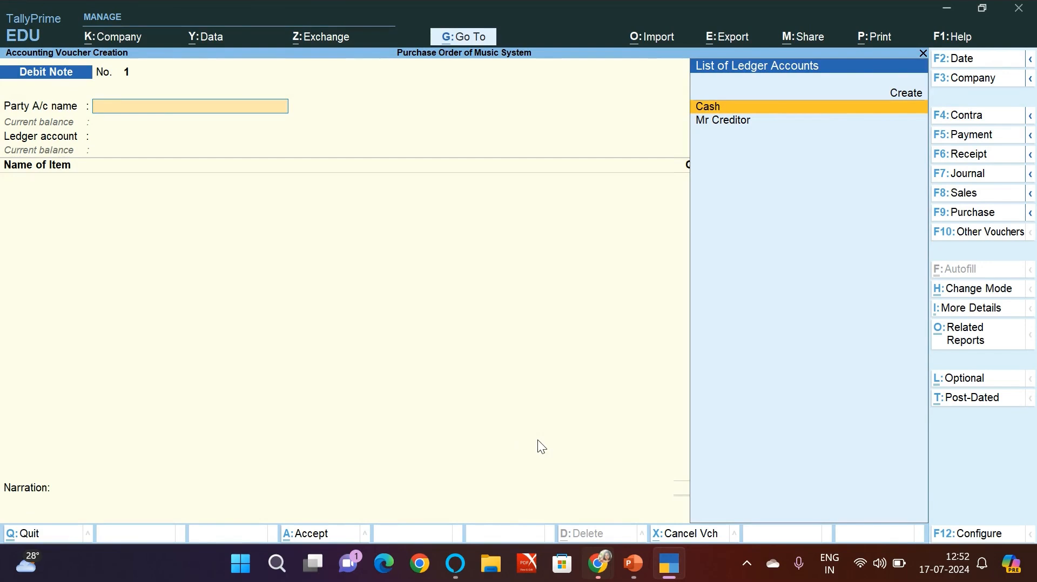
Step: Set Mr Creditor as the debit note's party with tracking Not Applicable, accepting the default party details and Purchases ledger
key(Down)
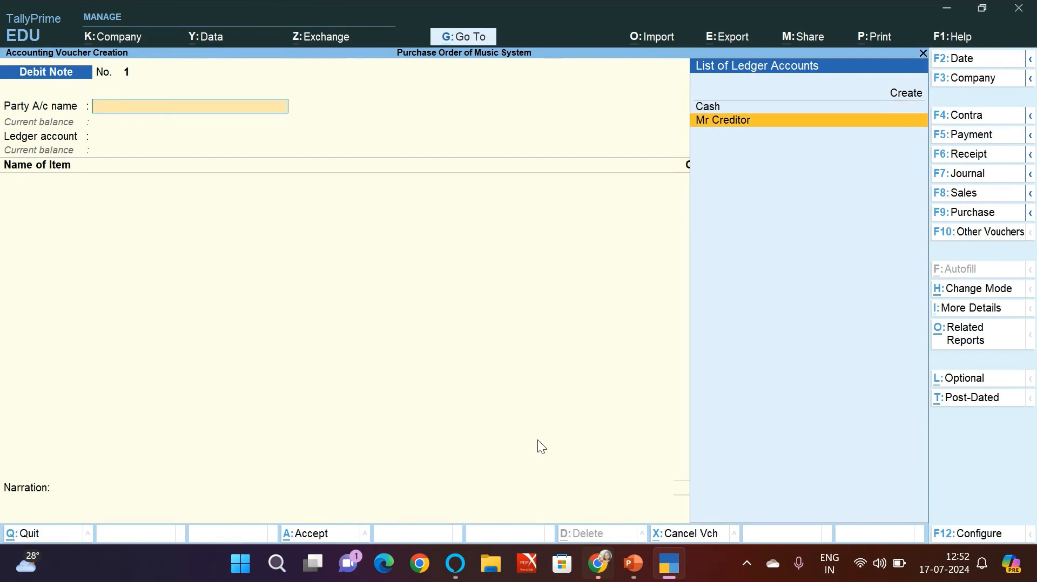
key(Return)
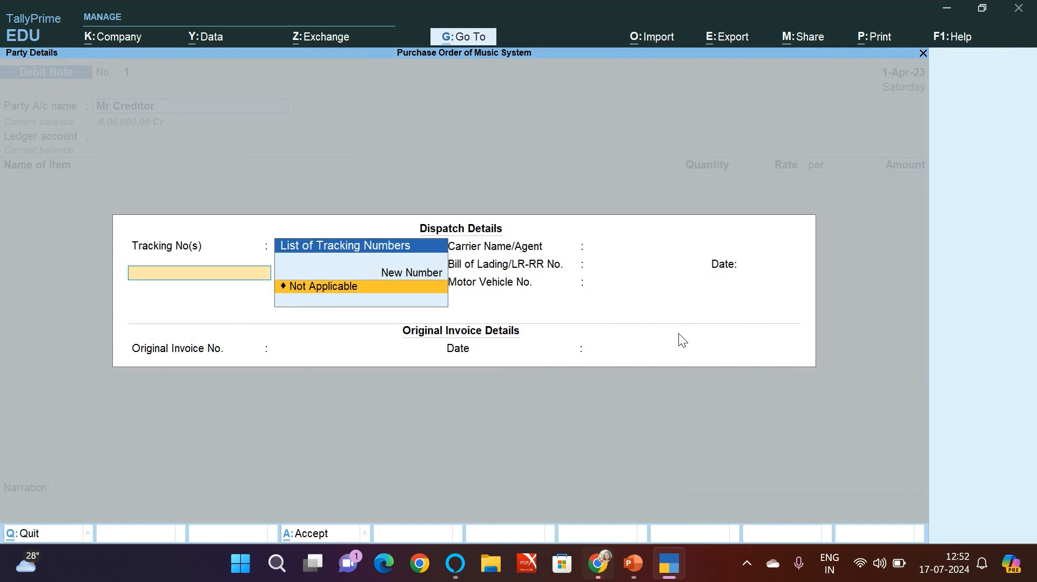
key(Return)
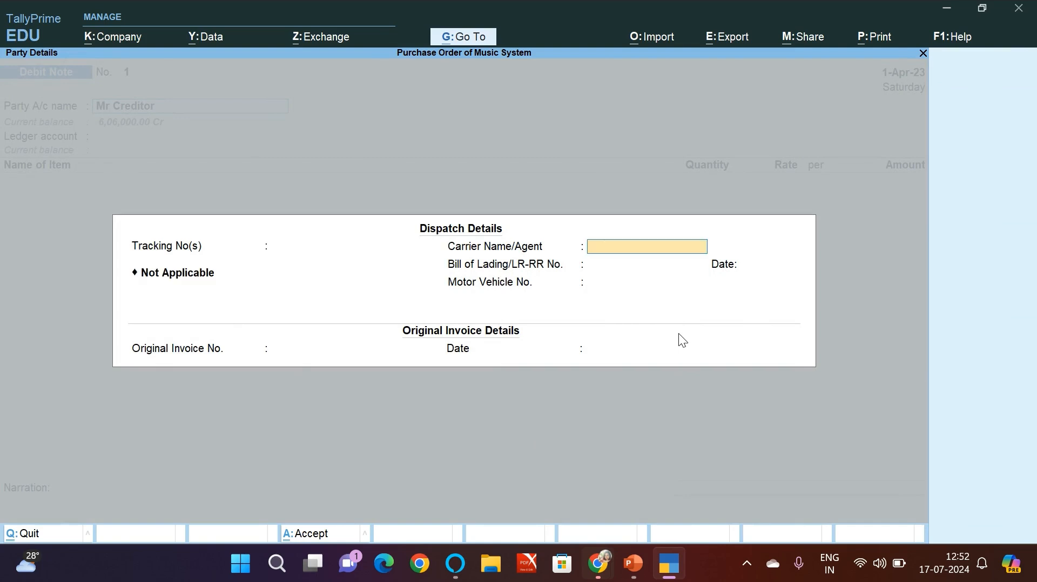
key(Return)
key(Return)
key(Return)
key(Return)
key(Return)
key(Return)
key(Return)
key(Return)
key(Return)
key(Return)
key(Return)
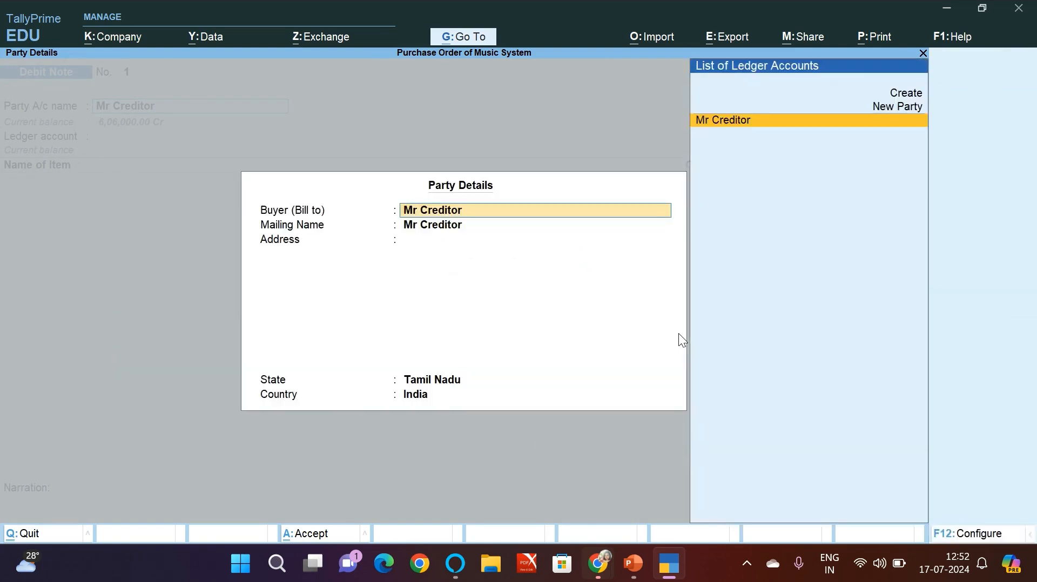
key(Return)
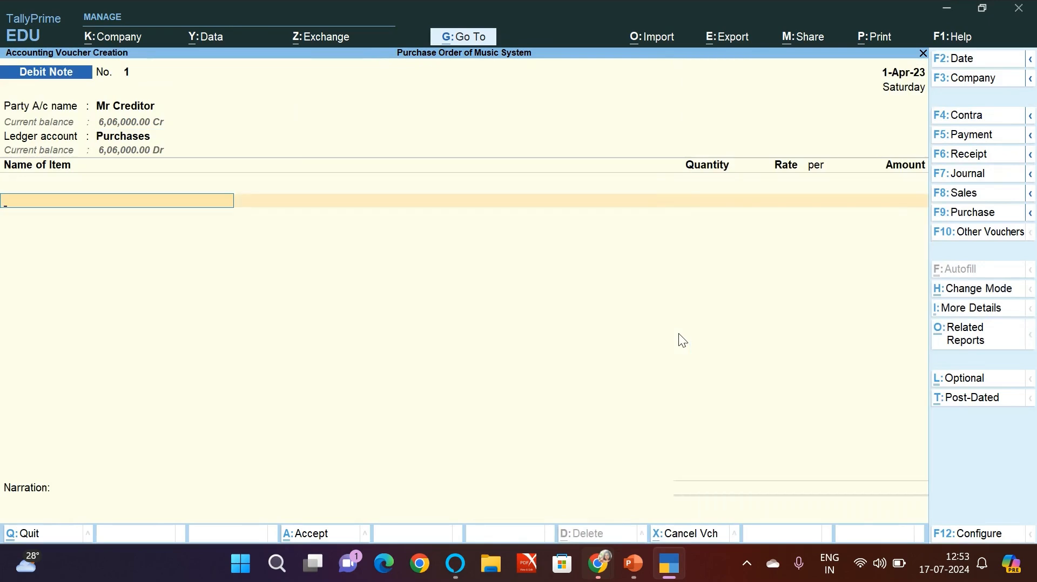
Step: Check the purchase returns row on the product table slide in PowerPoint and add the LG item to the TallyPrime debit note
key(alt+Tab)
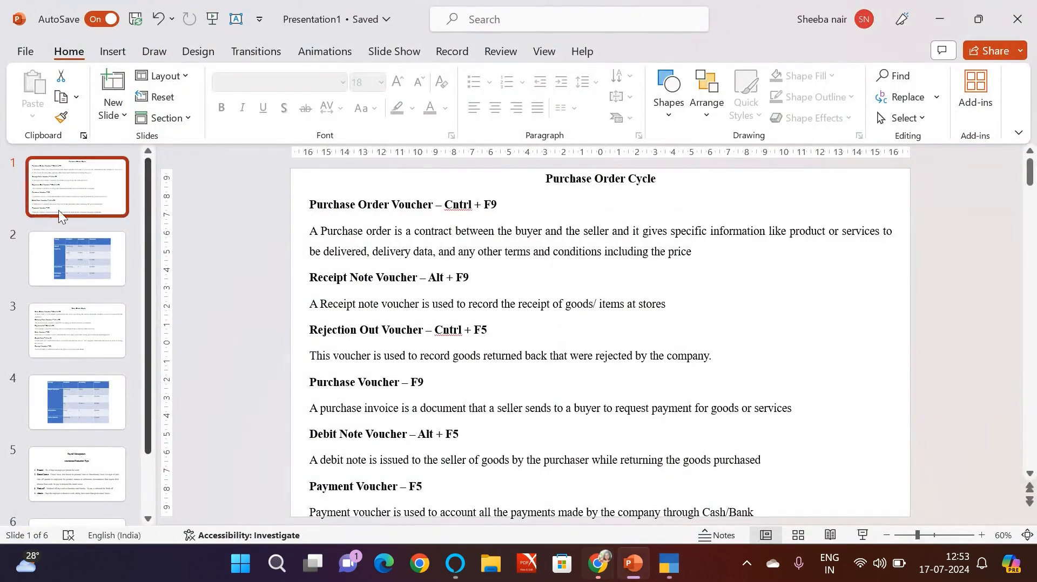
click(69, 251)
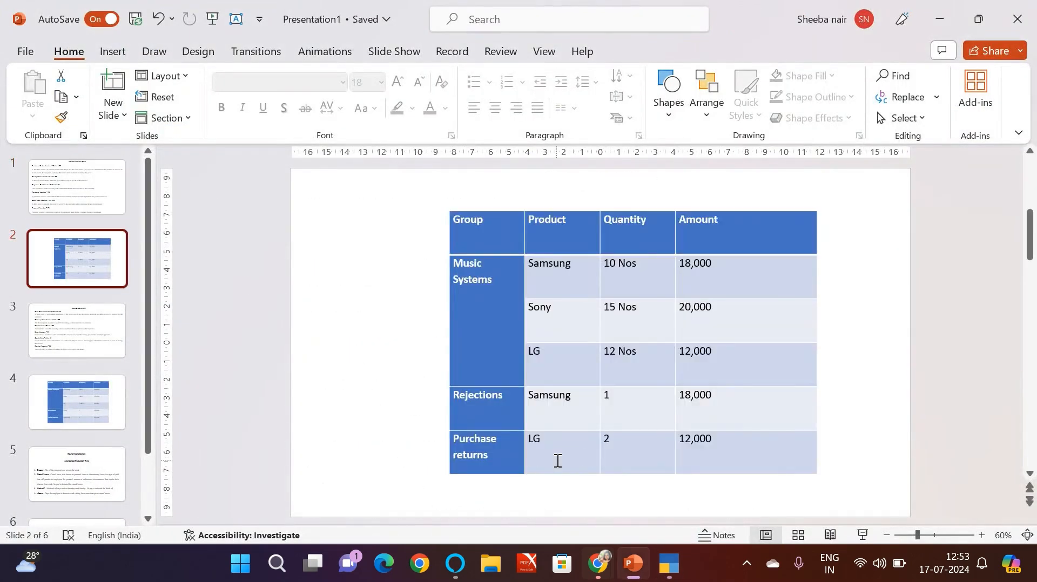
key(alt+Tab)
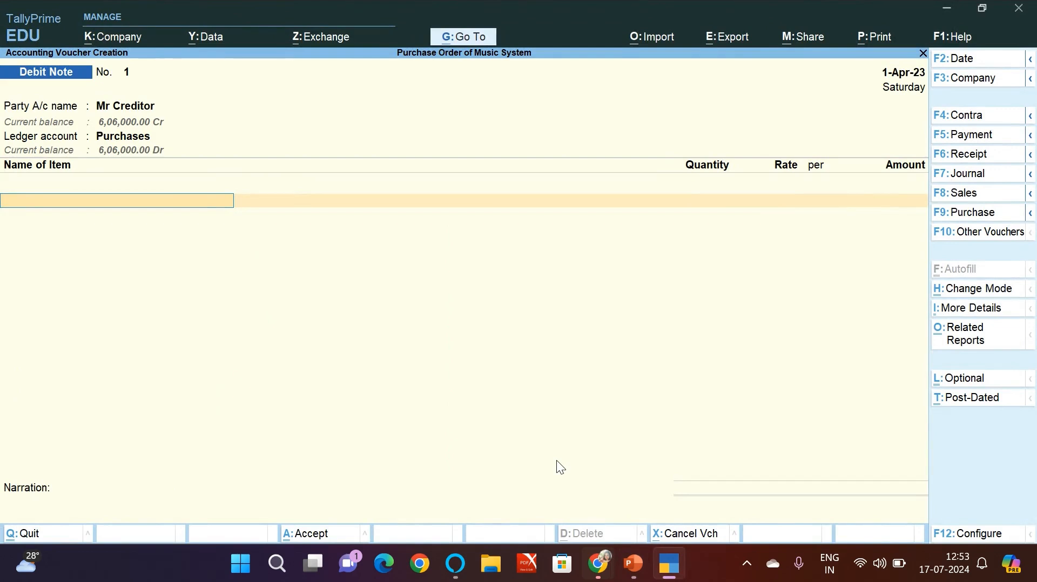
text(L)
key(Return)
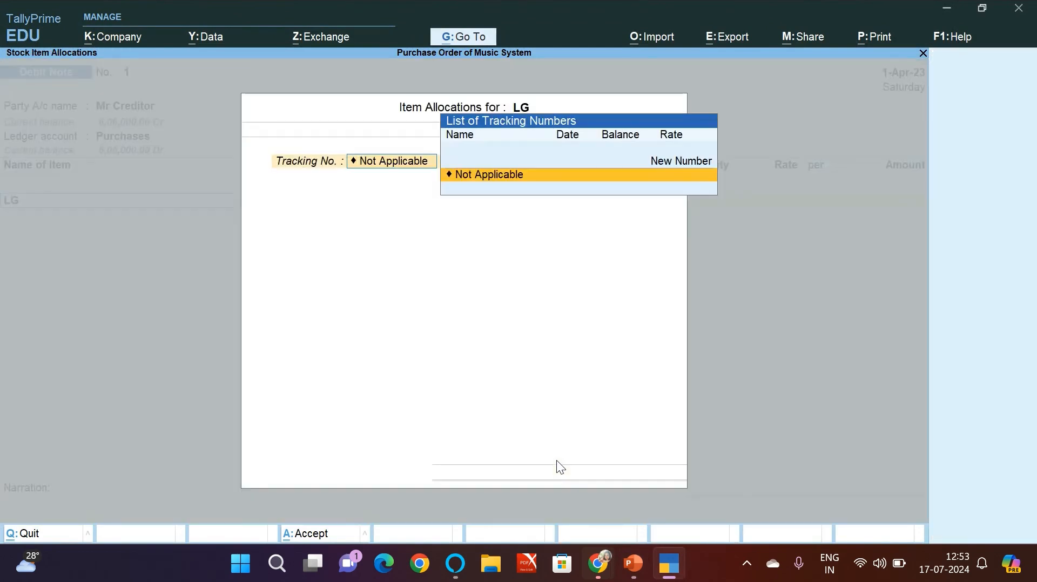
Step: Allocate 2 Nos of LG at 12,000.00 with tracking and order numbers set to Not Applicable
key(Return)
key(Return)
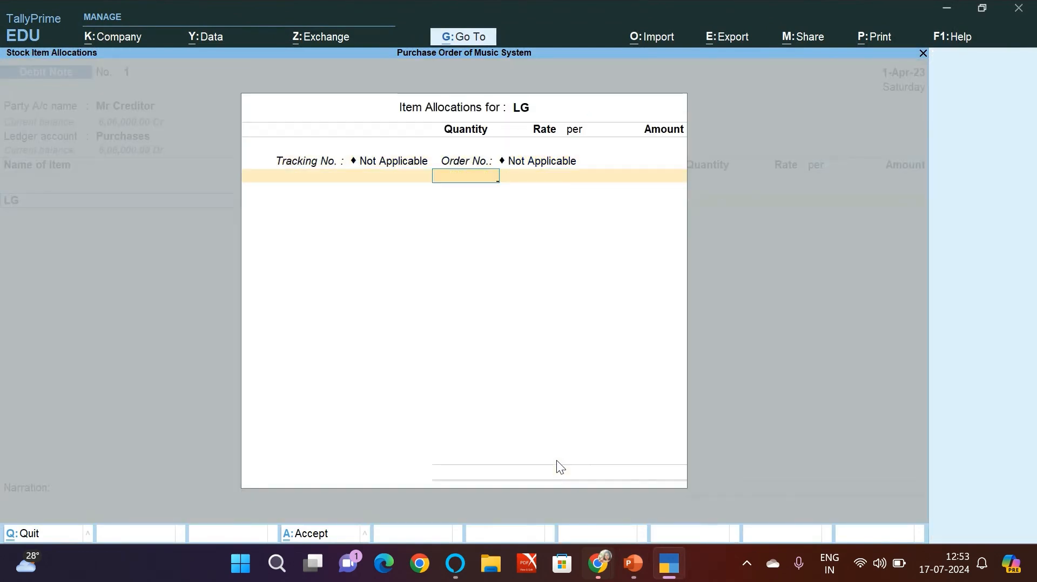
text(2)
key(Return)
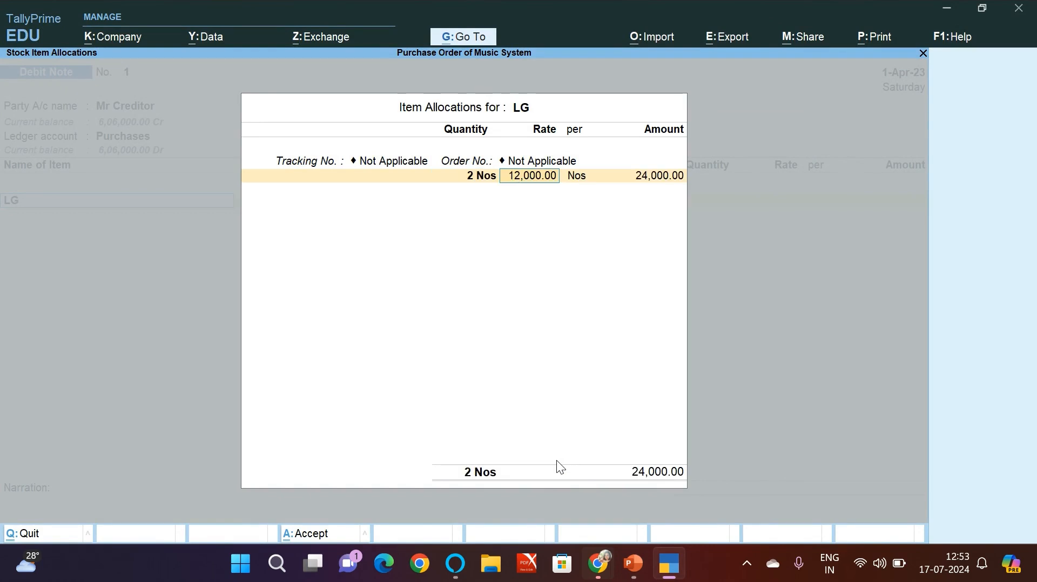
key(Return)
key(Return)
key(Return)
Step: Allocate 24,000.00 Dr for Mr Creditor as Agst Ref 001 in the bill-wise details and save the debit note
key(Return)
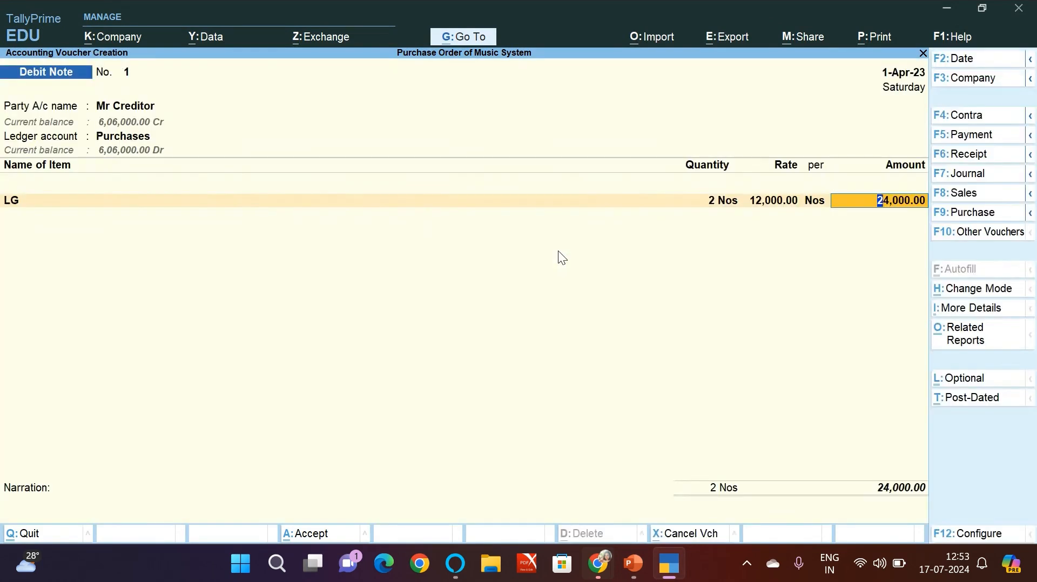
key(Return)
key(Return)
key(Return)
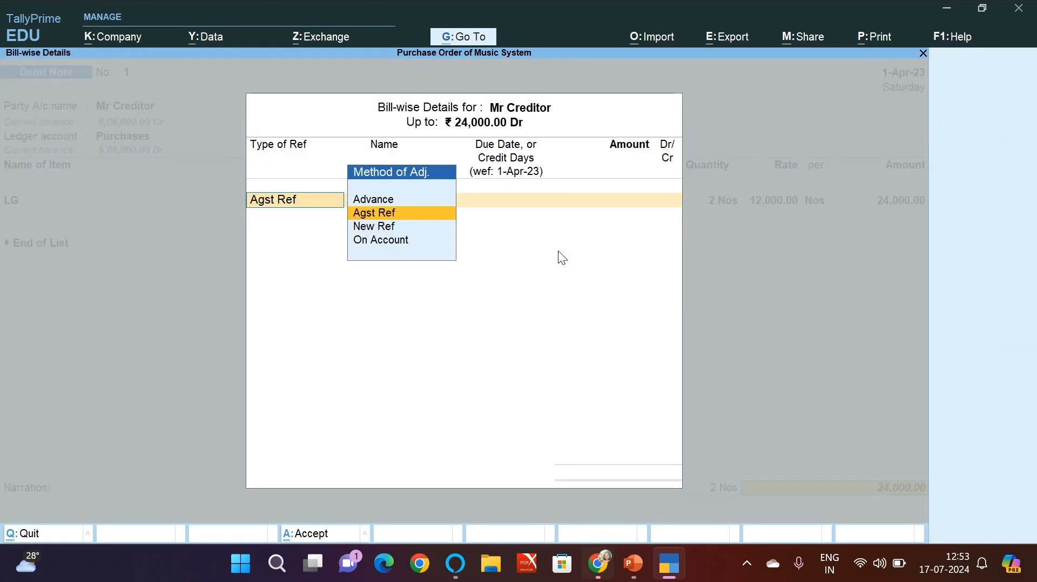
click(405, 214)
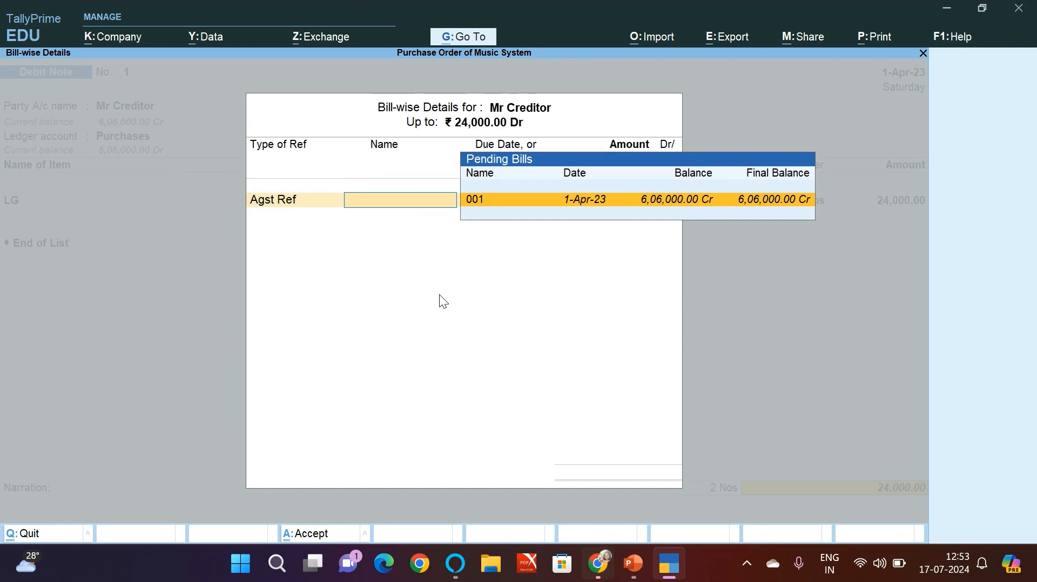
key(Return)
key(Return)
key(Return)
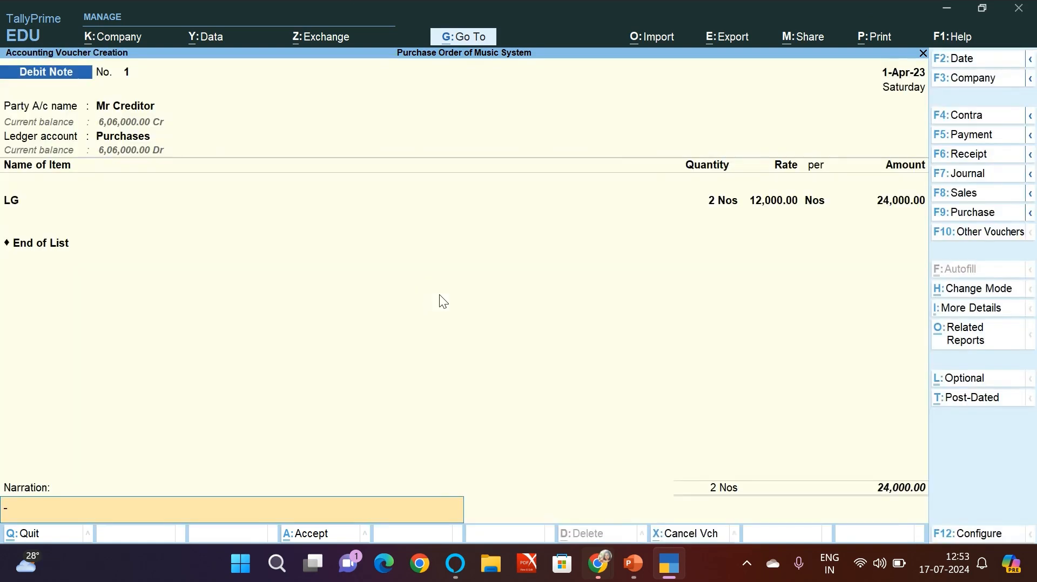
key(Return)
key(Return)
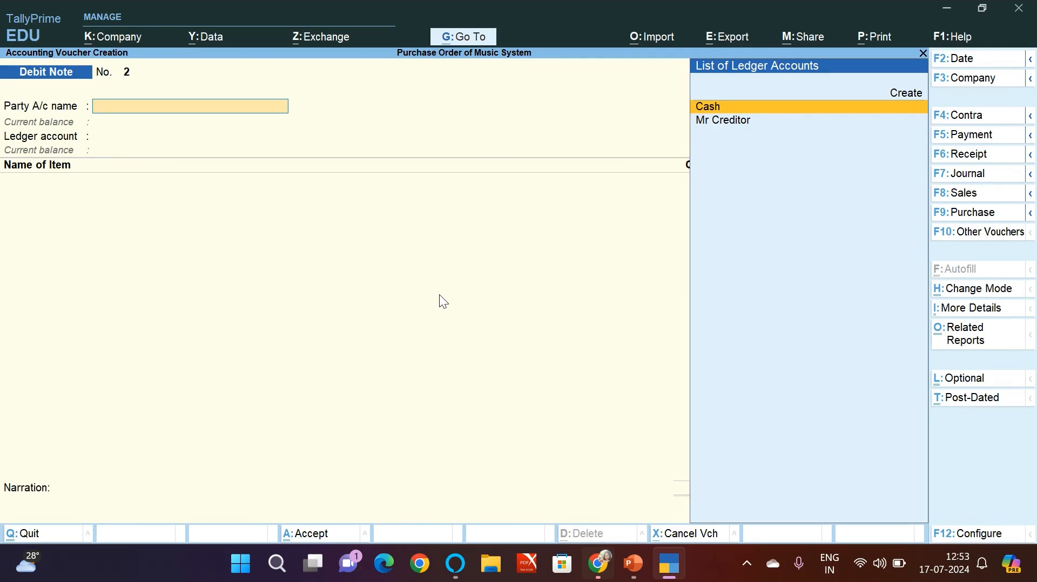
Step: Check the Payment Voucher entry on the Purchase Order Cycle slide in PowerPoint and change the TallyPrime voucher type to Payment
key(alt+Tab)
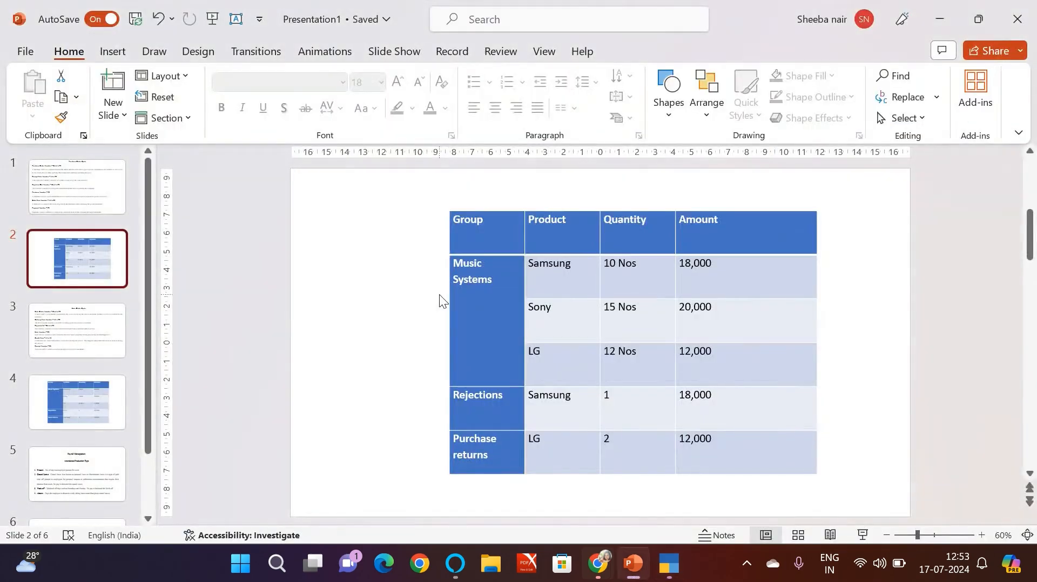
click(86, 174)
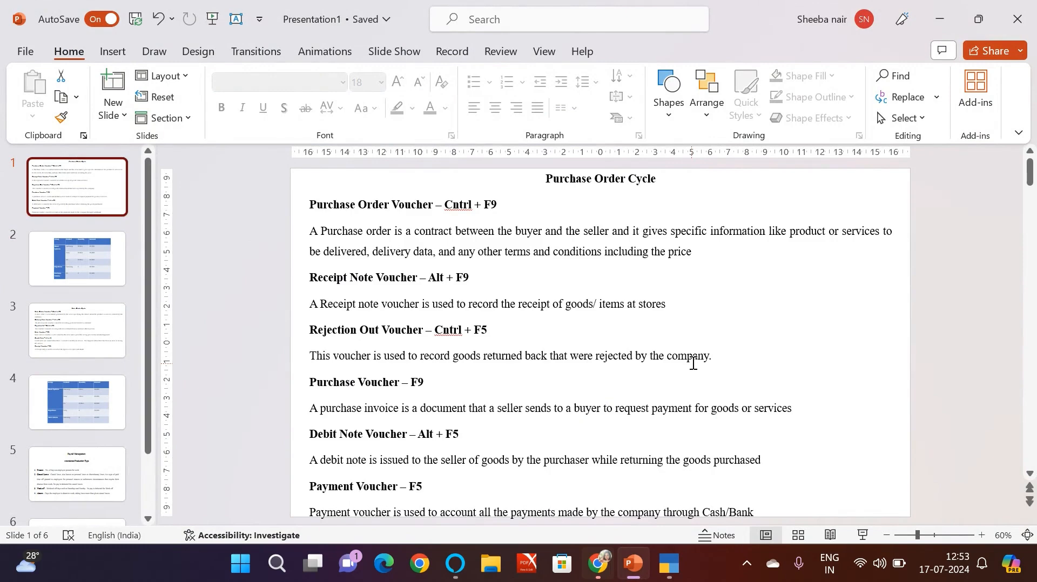
key(alt+Tab)
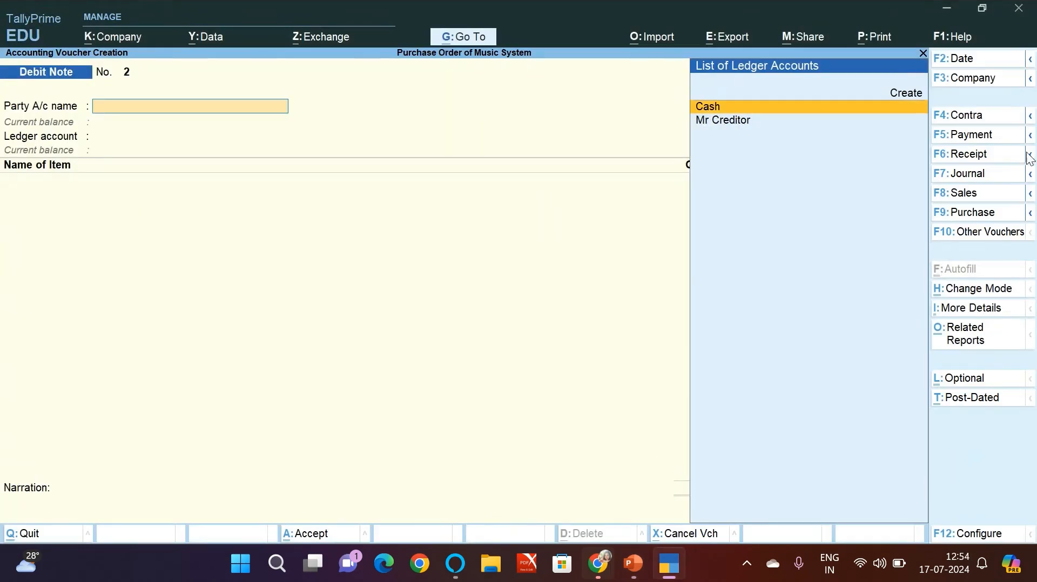
click(980, 136)
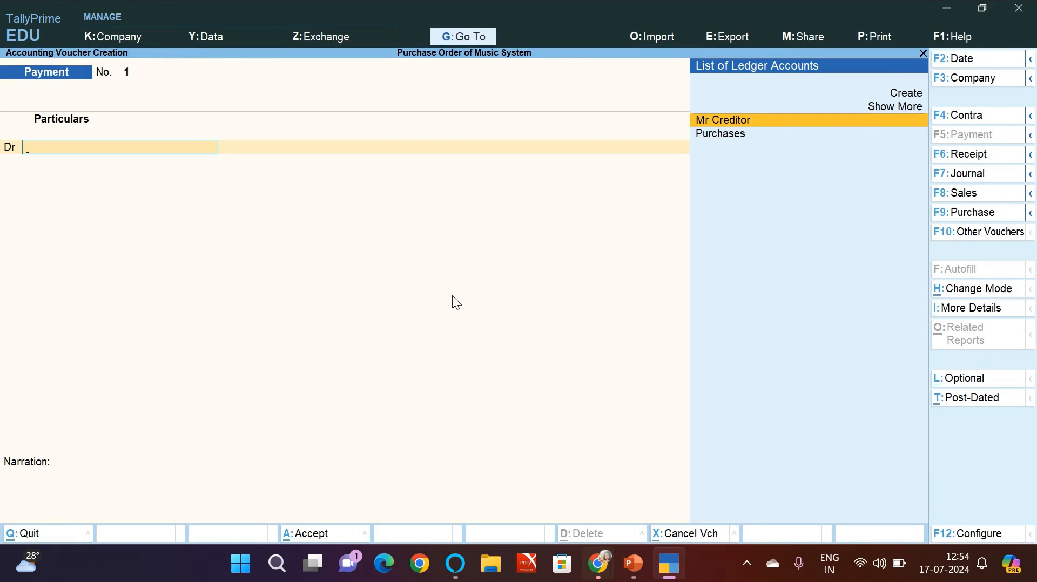
Step: Switch the payment voucher to Single Entry mode and back to Double Entry mode
key(ctrl)
key(ctrl+h)
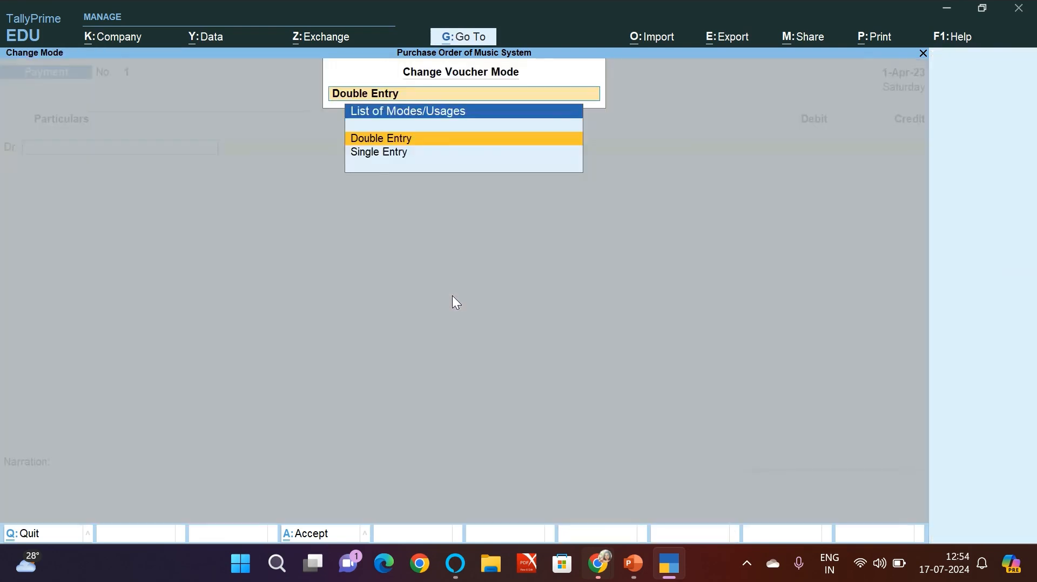
key(Down)
key(Return)
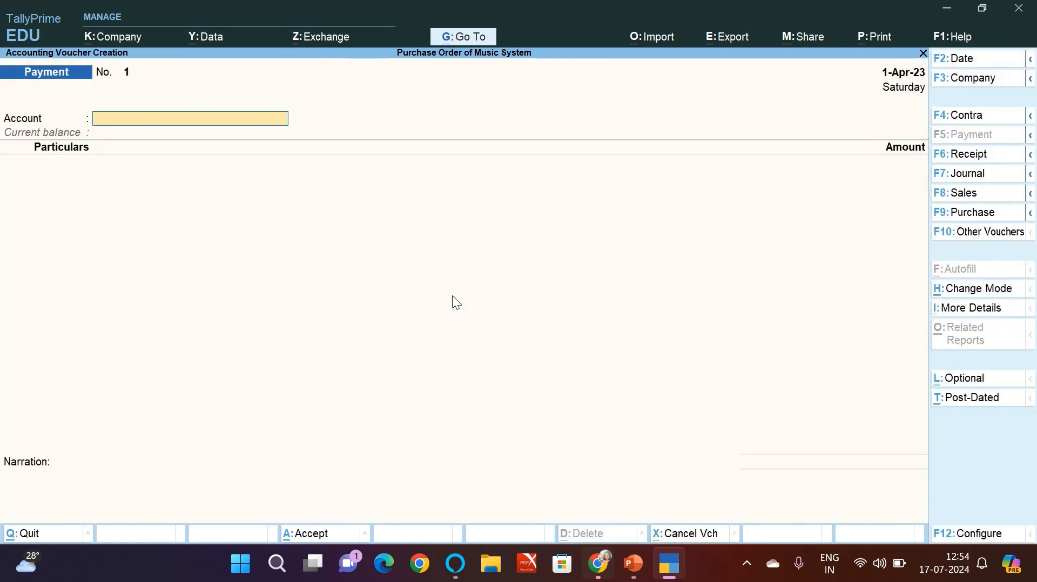
key(ctrl+h)
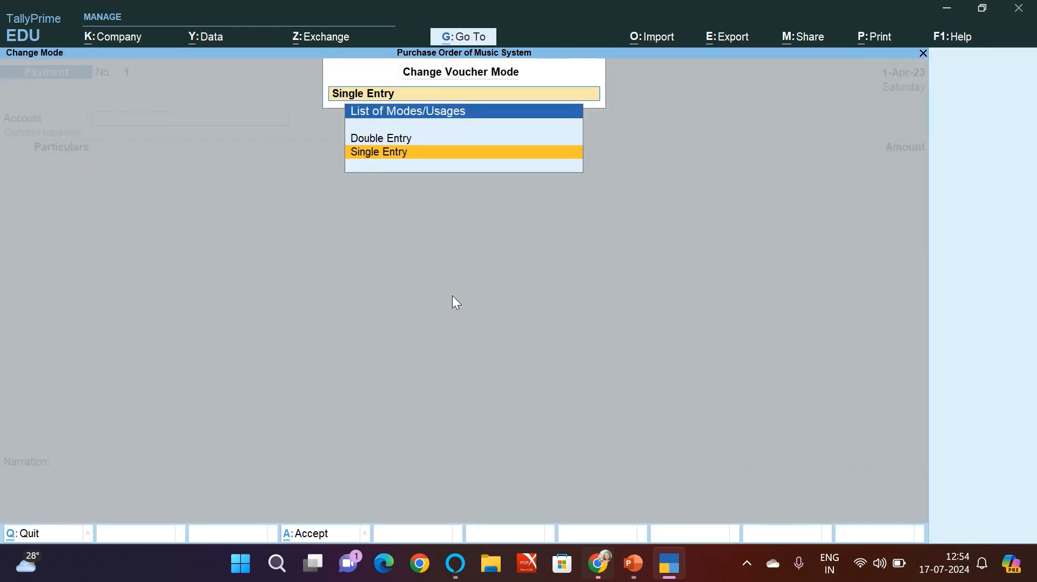
key(Up)
key(Return)
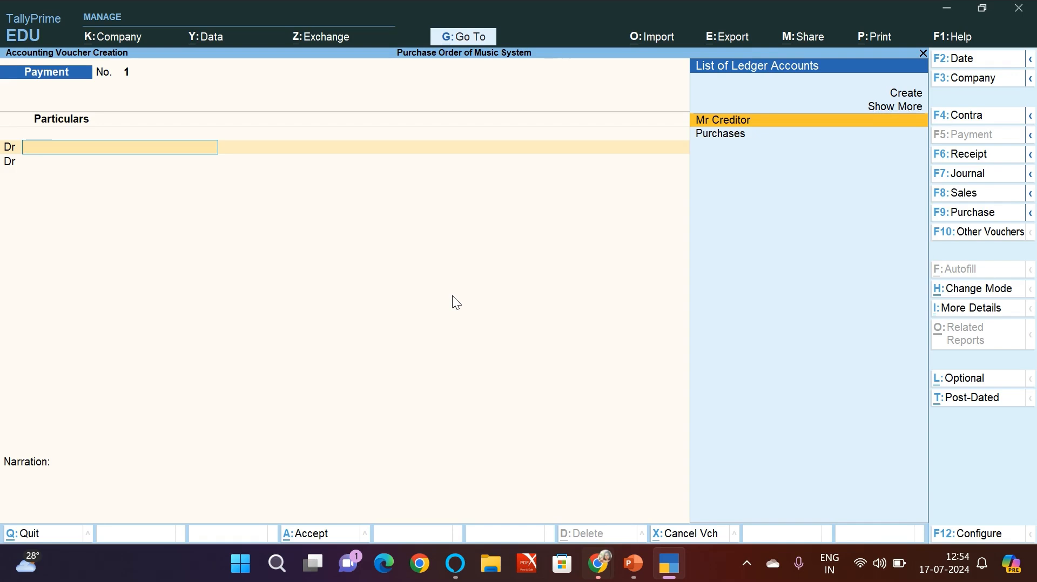
Step: Debit Mr Creditor with 5,82,000 in the payment voucher and allocate it as Agst Ref 001
key(Return)
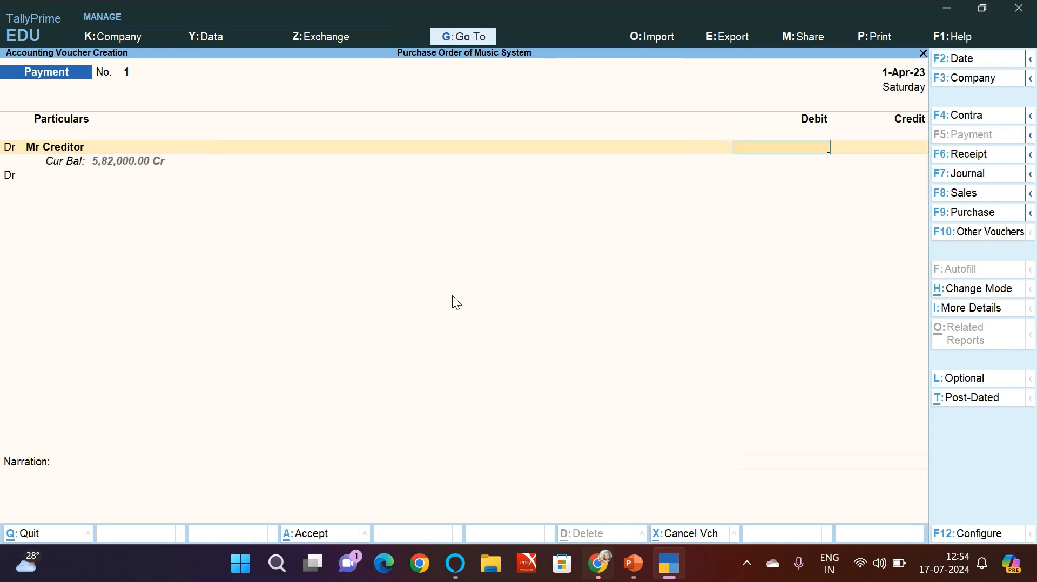
text(5,82,000)
key(Return)
key(Return)
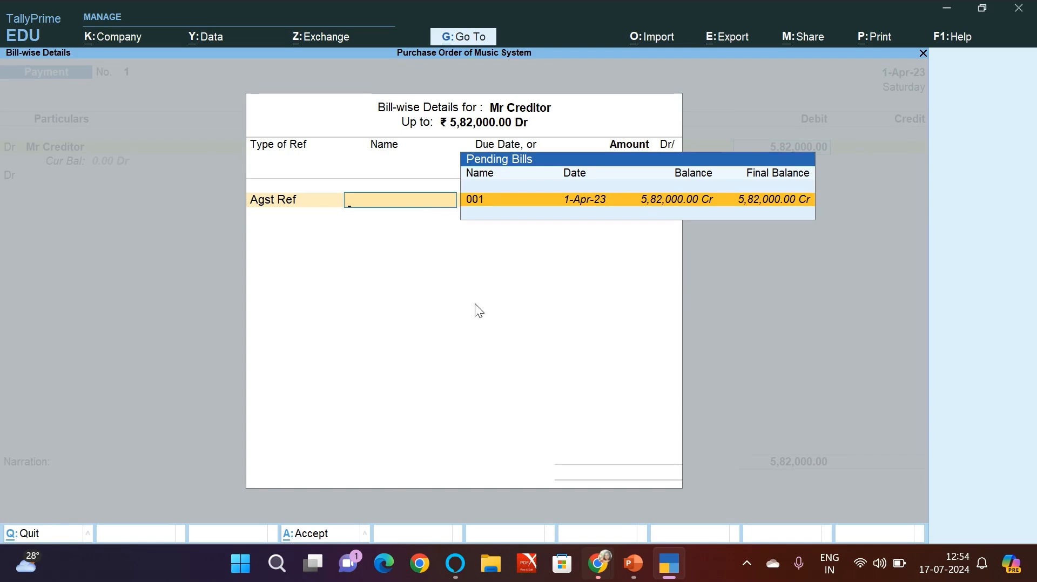
key(Return)
Step: Credit Cash with 5,82,000.00, continue past the negative cash warning, and save the payment voucher
key(Return)
key(Return)
text(c)
key(Return)
key(Return)
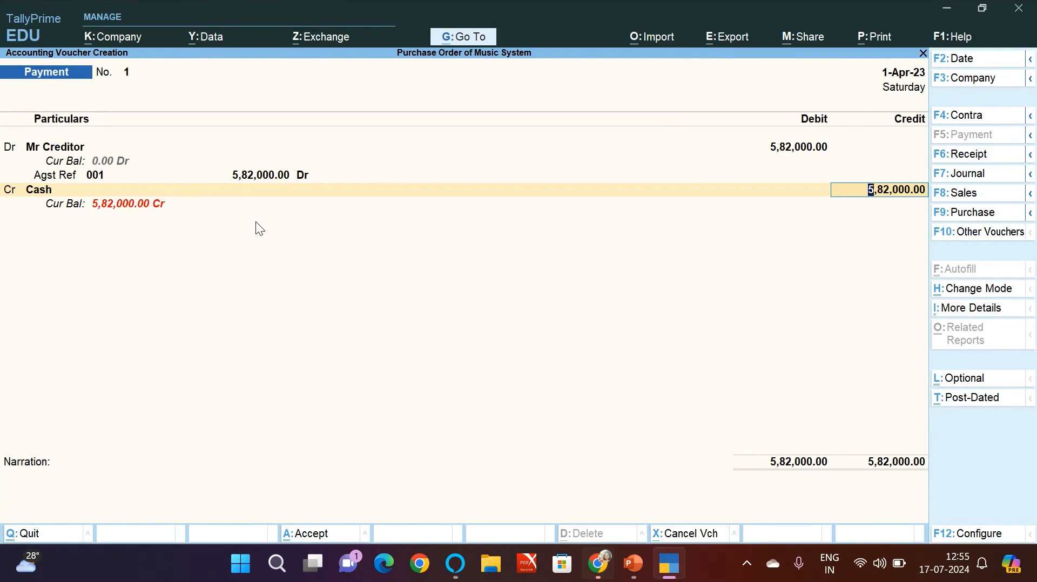
key(Return)
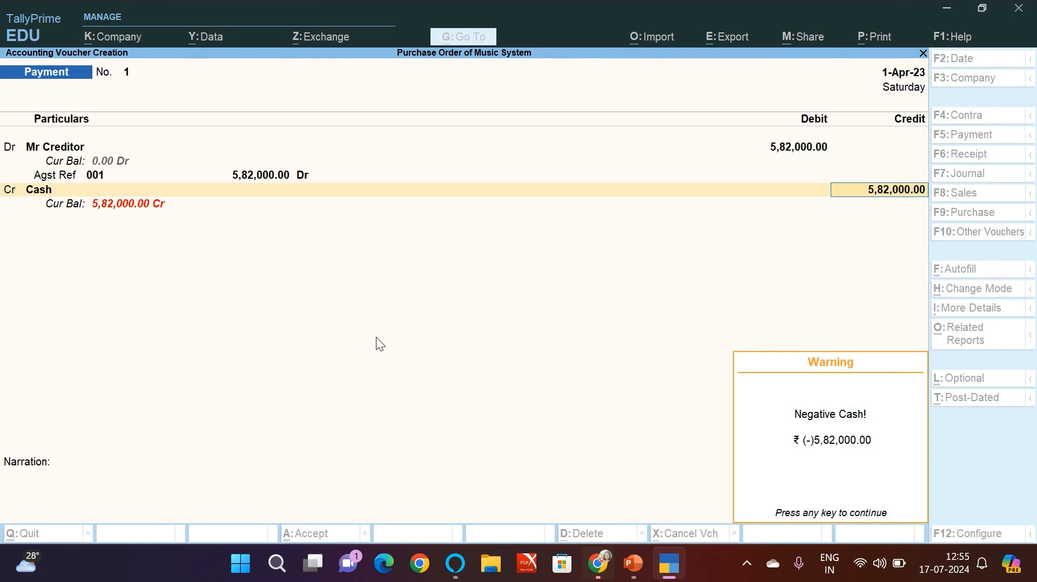
key(Return)
key(Return)
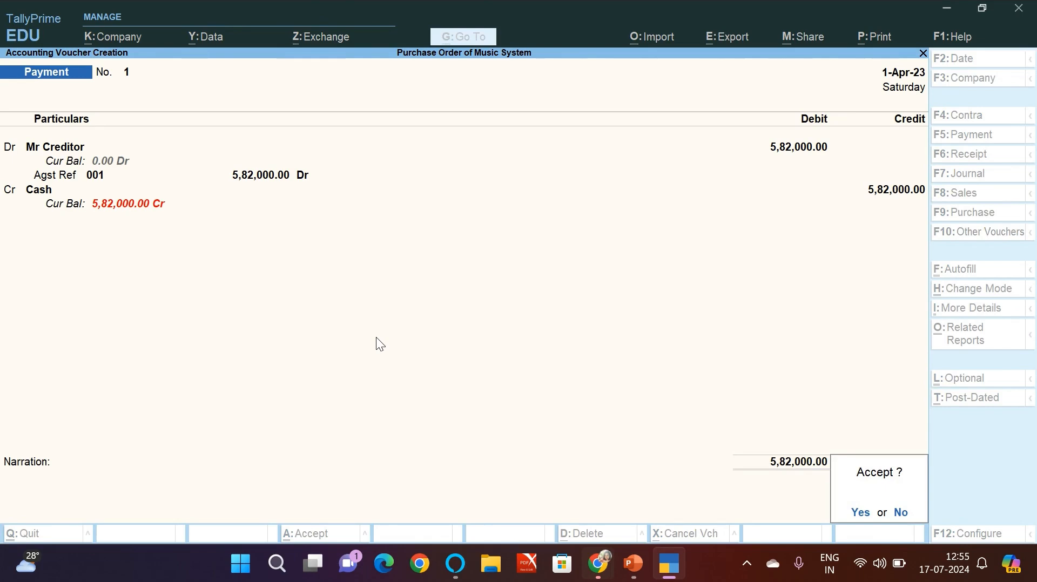
key(Return)
Step: Leave payment voucher creation, review the 1-Apr-23 vouchers in the Day Book, and return to the Gateway of Tally
key(alt+Tab)
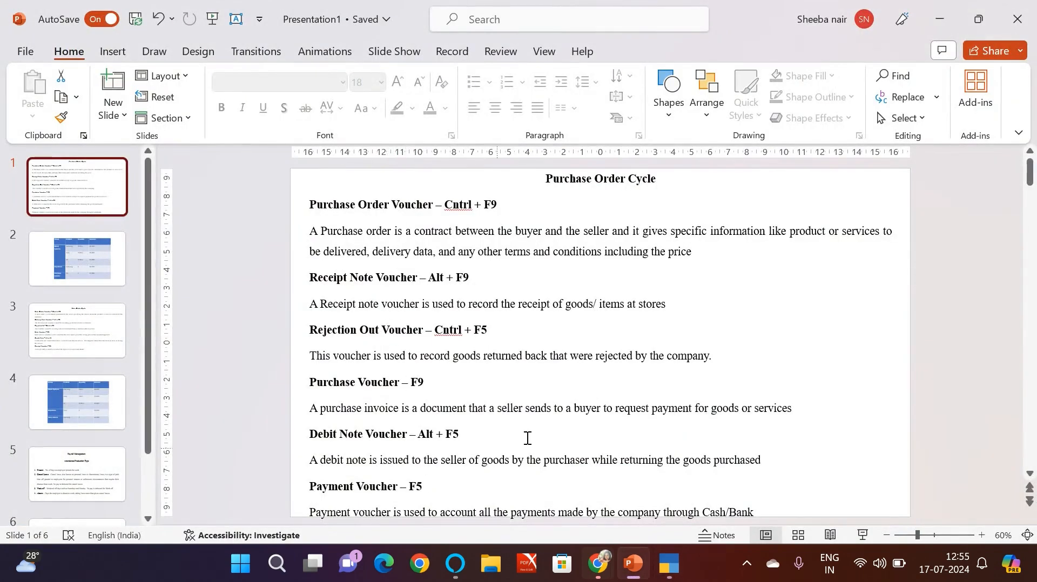
key(alt+Tab)
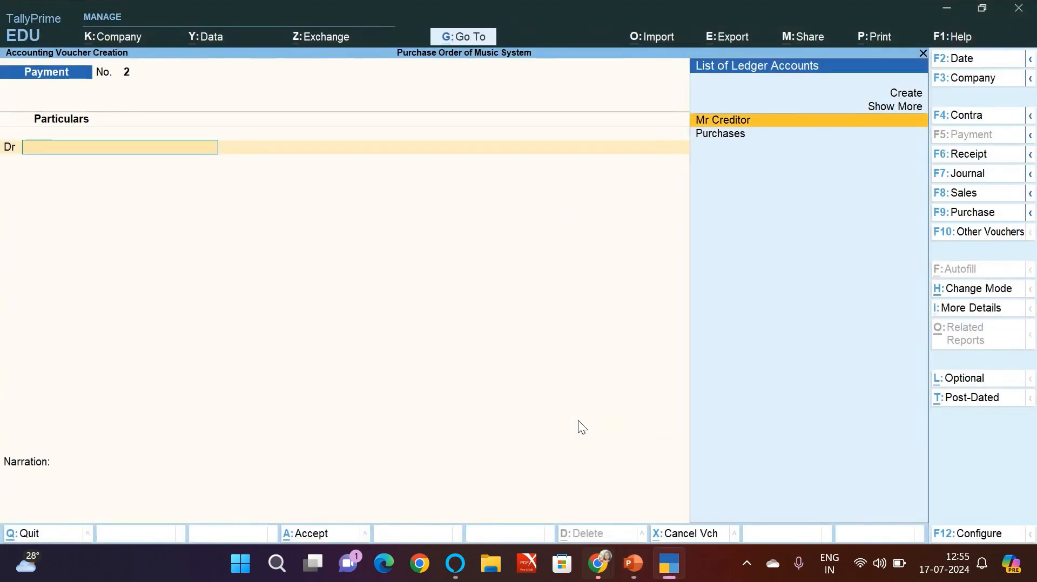
key(Escape)
key(y)
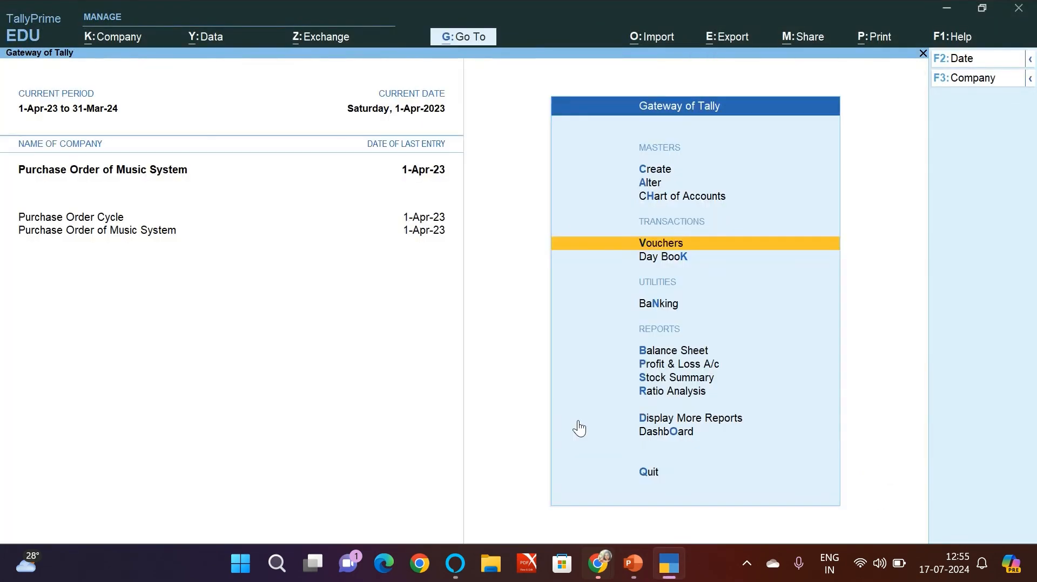
key(Down)
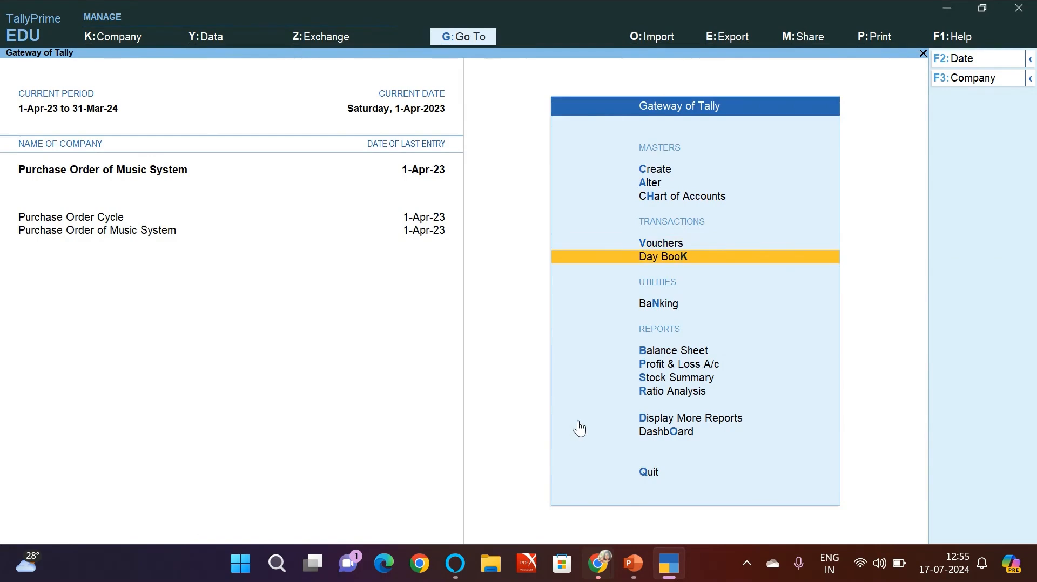
key(Return)
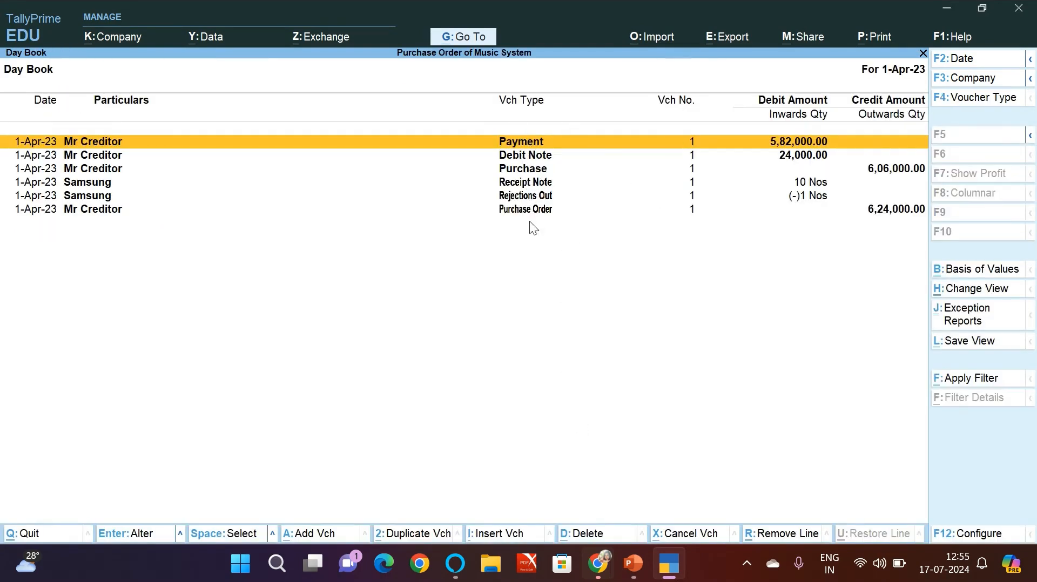
key(Escape)
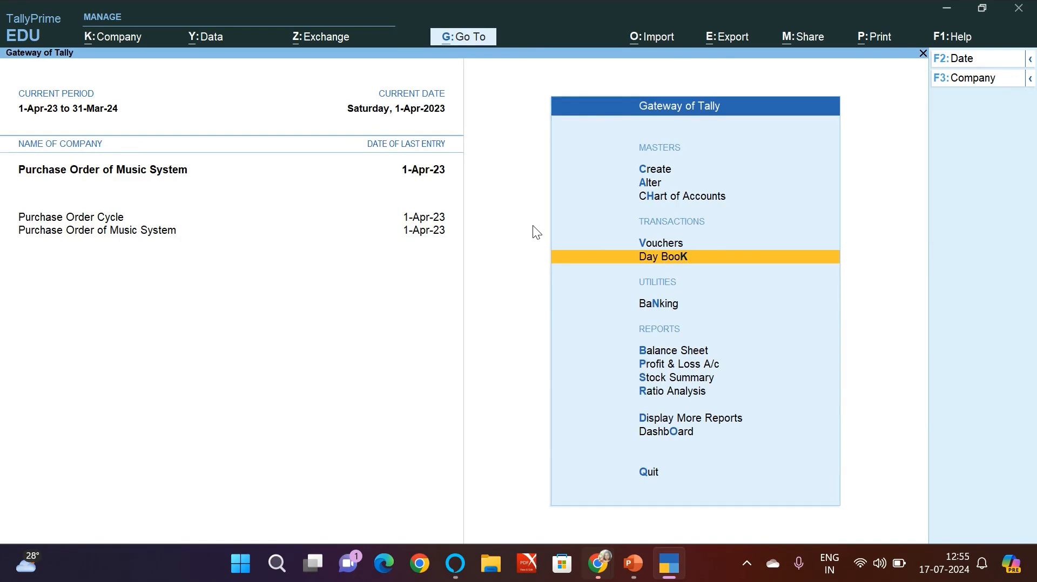
Step: Open the Stock Summary and drill down into the Music Systems group to view its item-wise closing balances
key(Down)
key(Down)
key(Down)
key(Down)
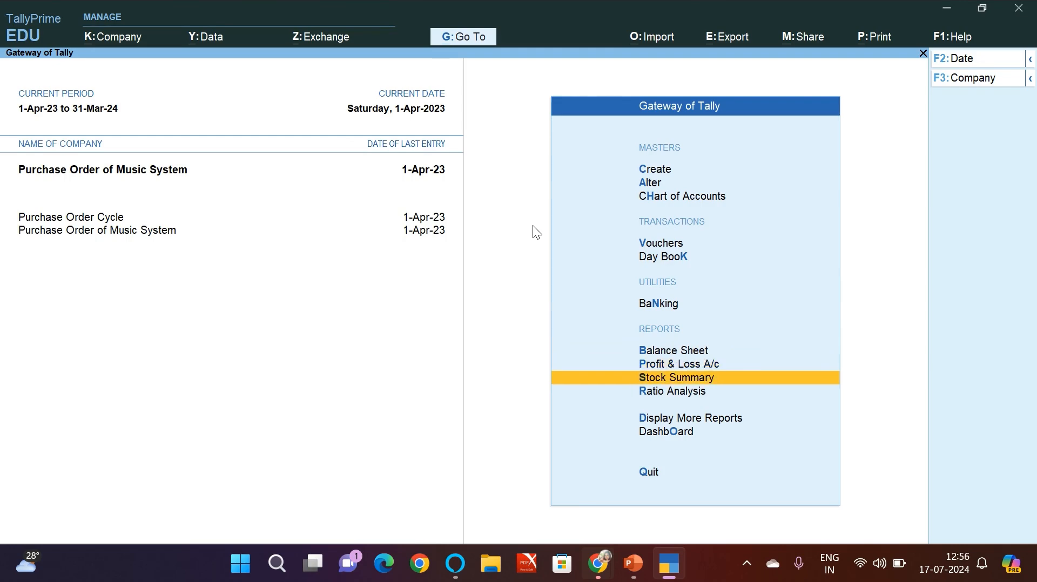
key(Return)
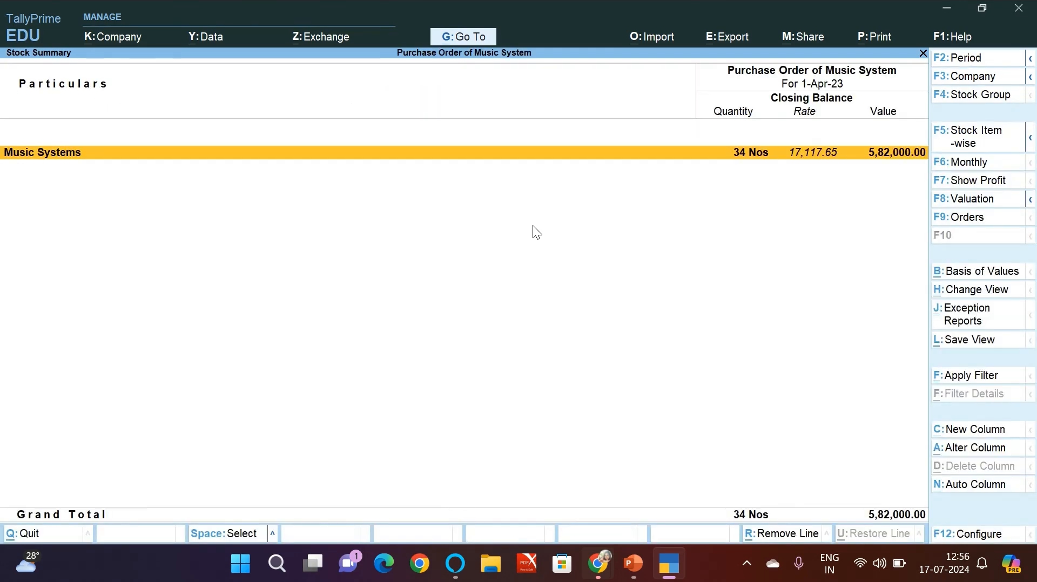
key(Return)
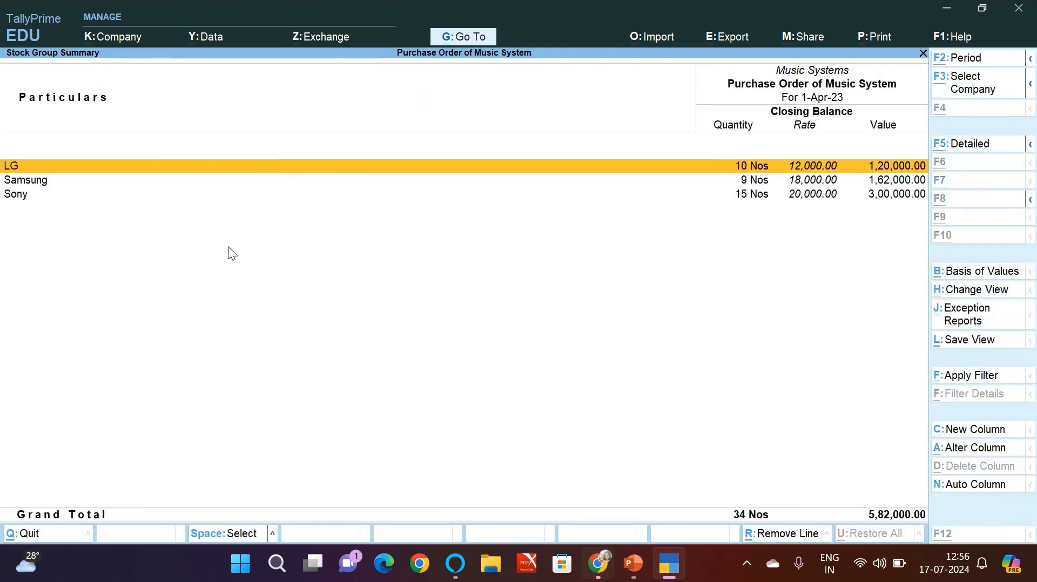
Step: Switch to PowerPoint and compare the product quantities, rejections and purchase returns on slide 2 with TallyPrime's Music Systems stock group summary
key(alt+Tab)
click(85, 260)
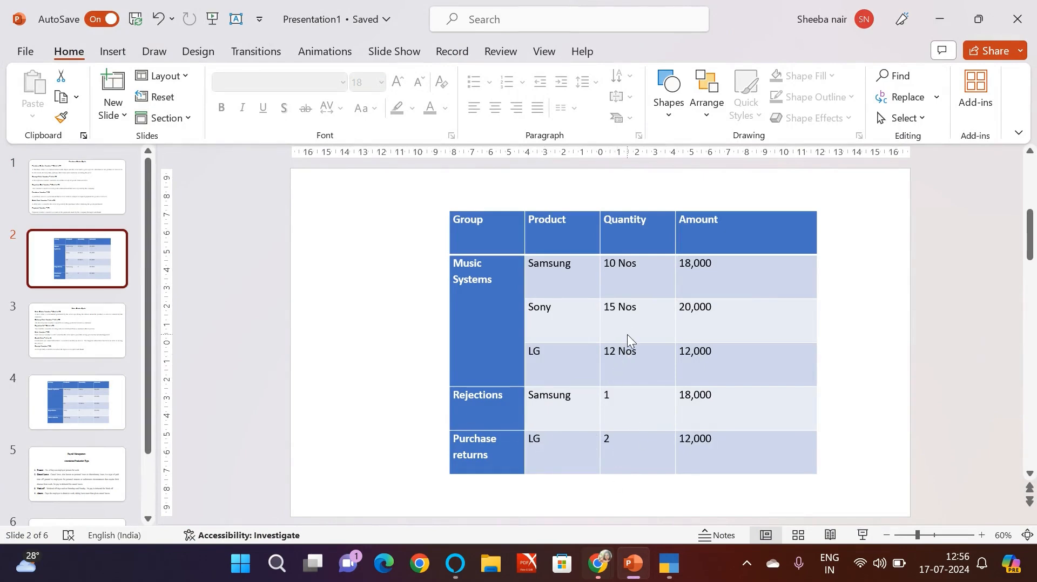
key(alt+Tab)
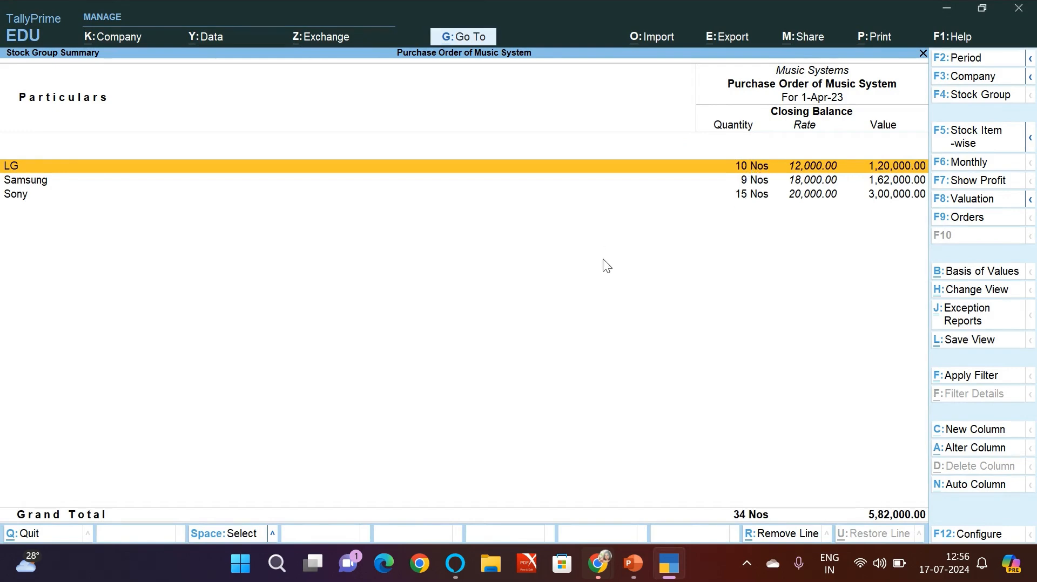
key(alt+Tab)
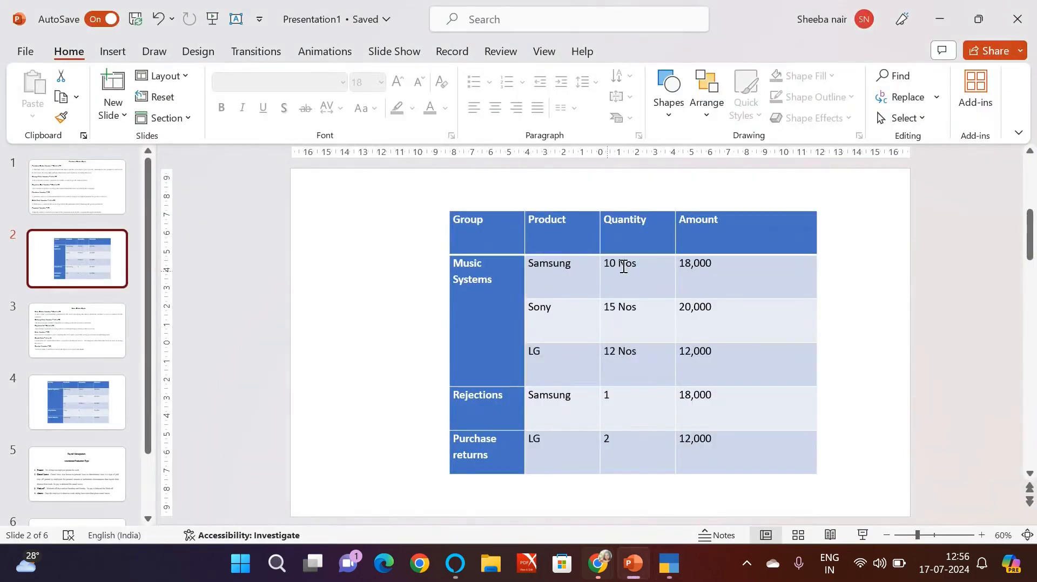
key(alt+Tab)
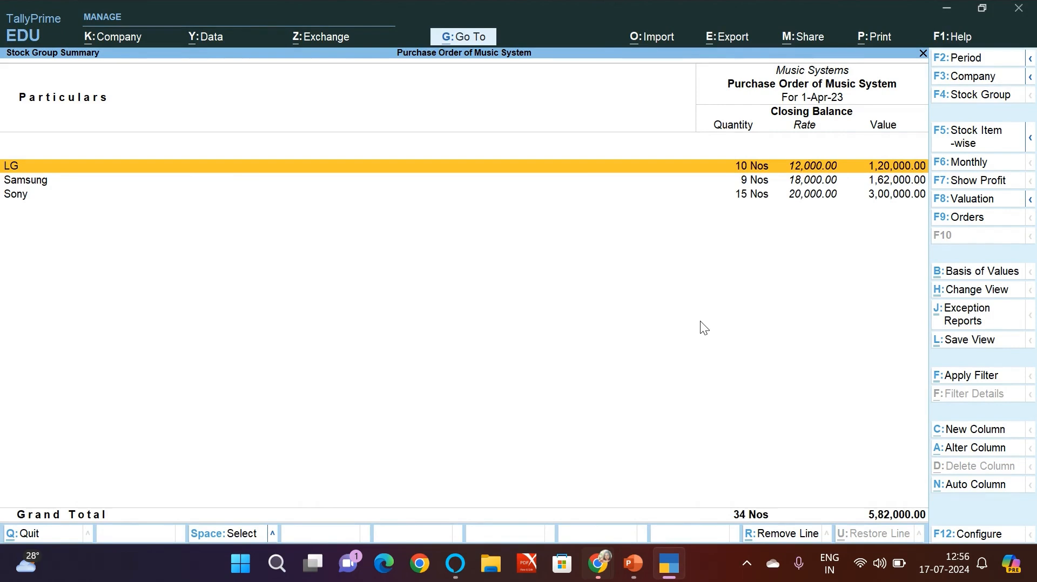
mouse_move(598, 564)
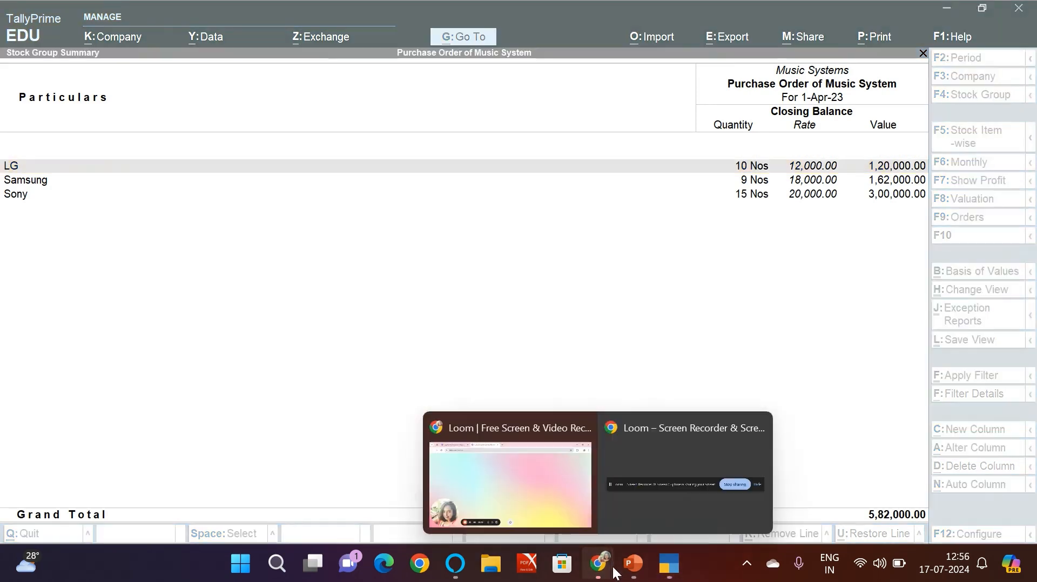